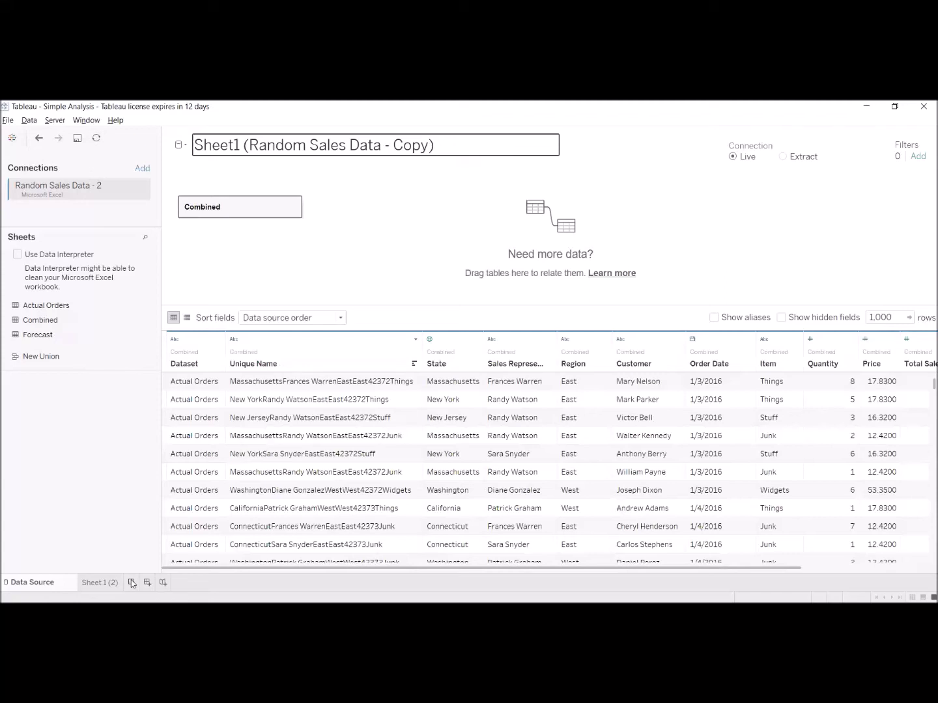
- Create a new blank worksheet in the workbook
left_click(131, 581)
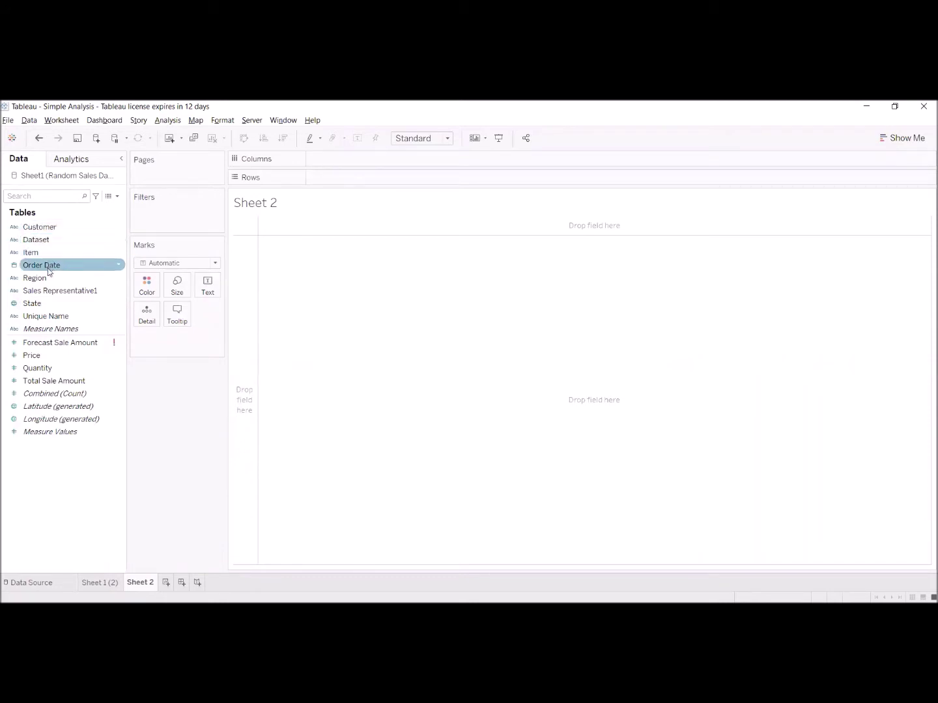
left_click(45, 227)
left_click_drag(77, 243, 258, 271)
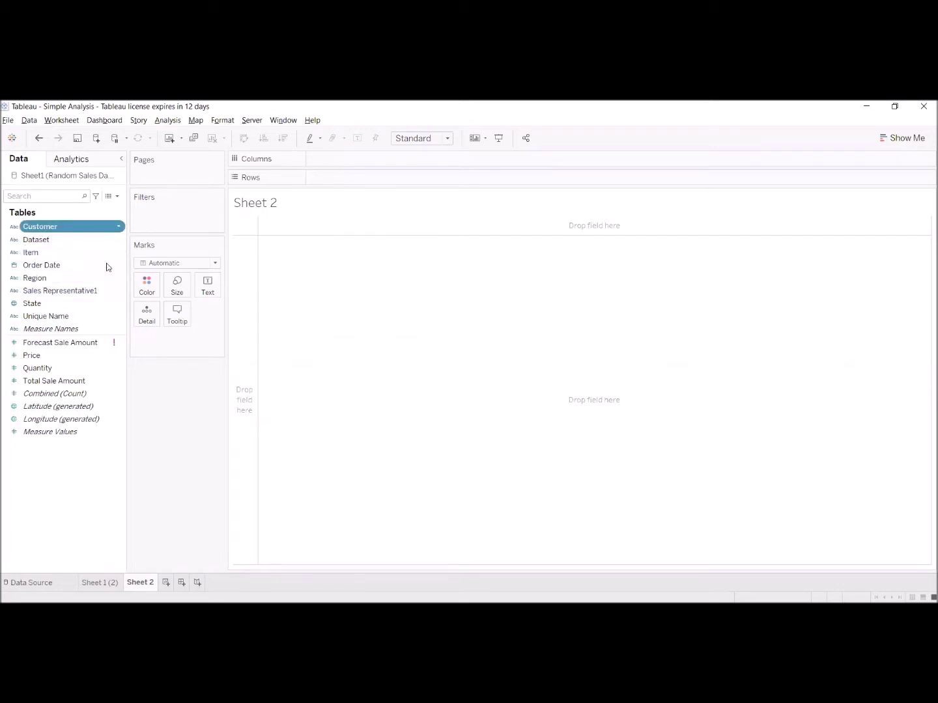
left_click(336, 177)
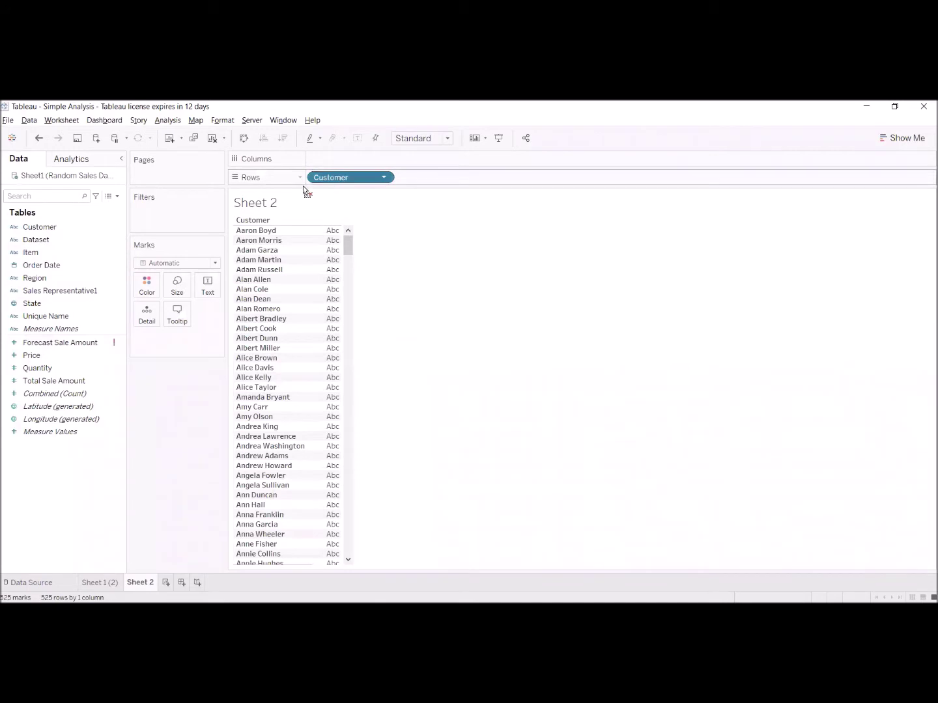
key("Delete")
- Place the Dataset field on Columns and widen the table columns so the Actual Orders and Forecast headers fit
left_click(36, 240)
left_click_drag(179, 257, 291, 236)
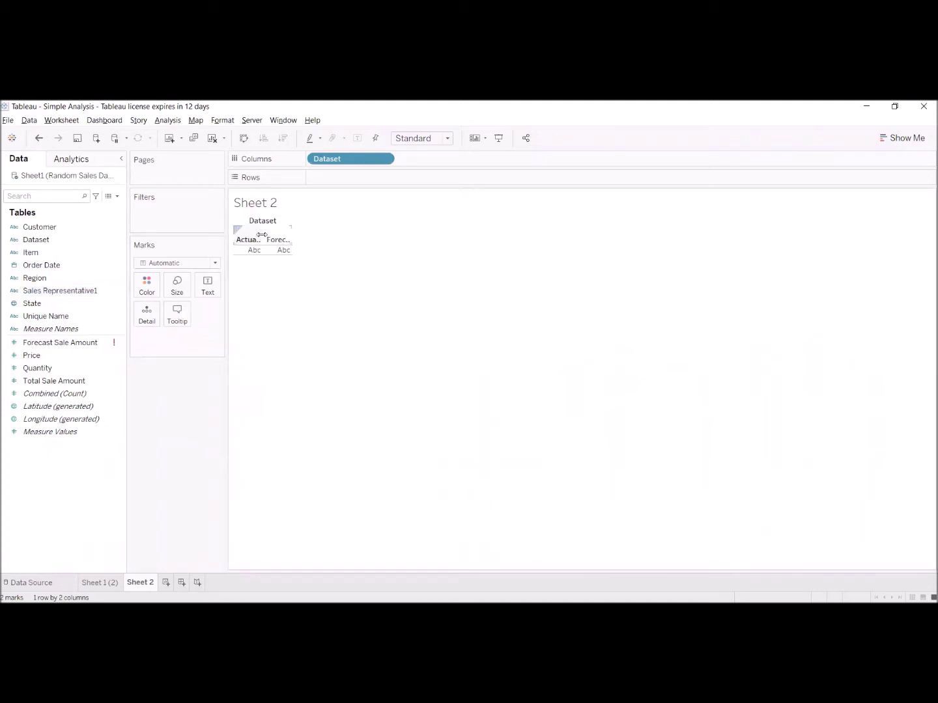
left_click_drag(291, 238, 380, 243)
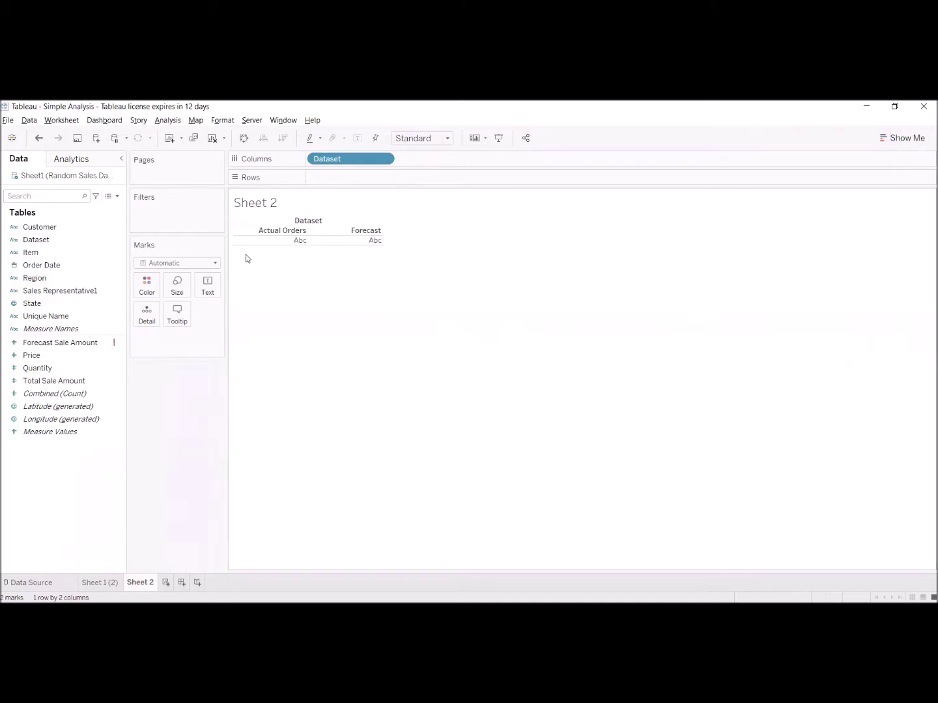
- Place the Region and State fields on Rows, with State nested inside Region
left_click(41, 278)
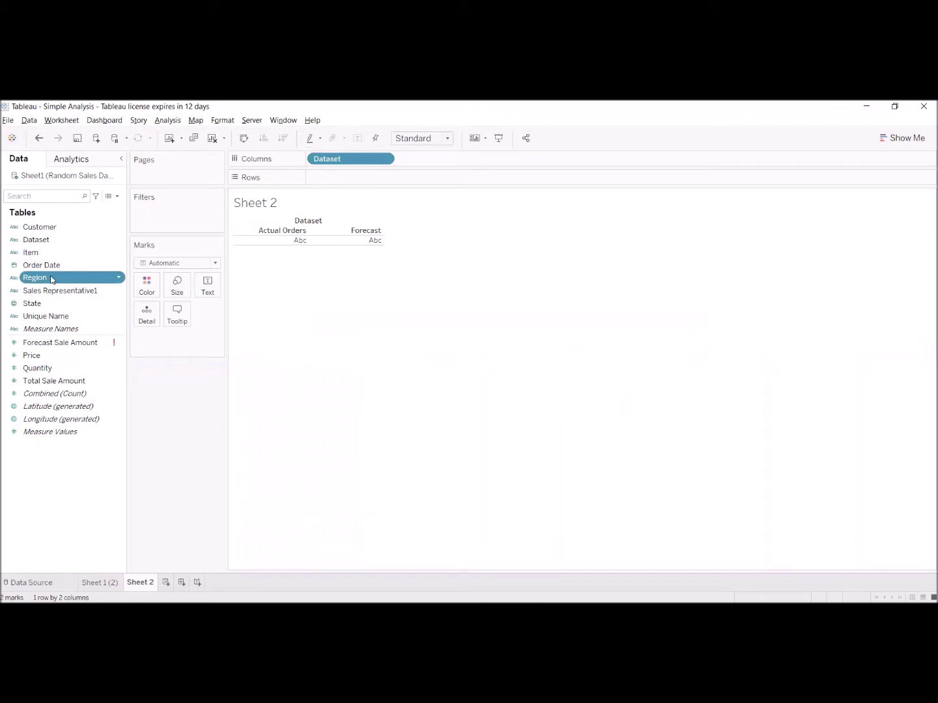
left_click_drag(41, 278, 236, 257)
left_click(62, 303)
left_click_drag(258, 253, 404, 196)
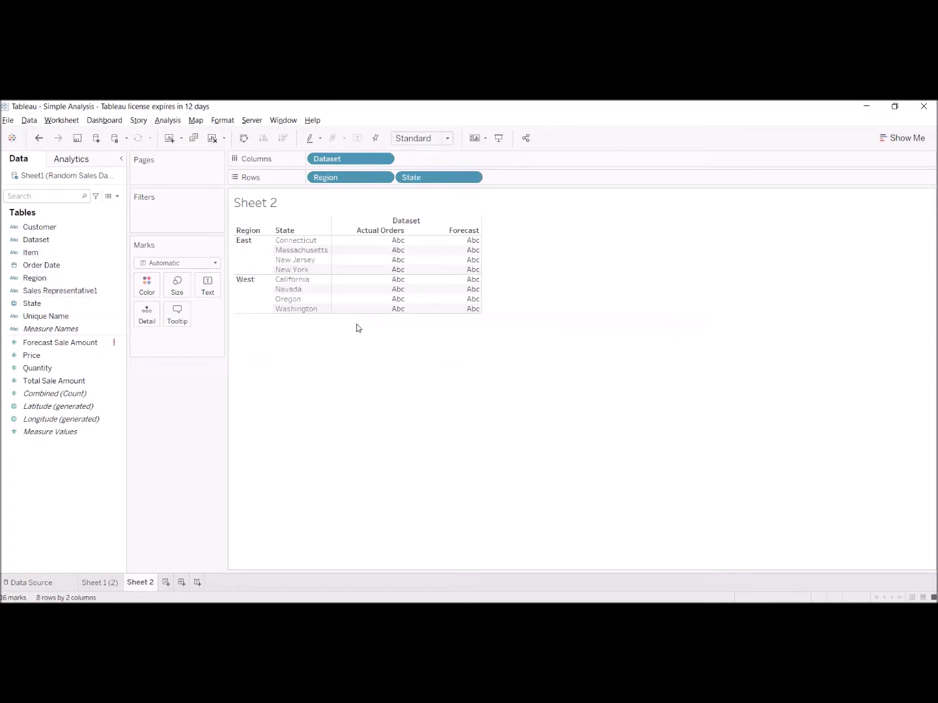
- Fill the body of the table with the sum of Total Sale Amount for each state and dataset
left_click(67, 364)
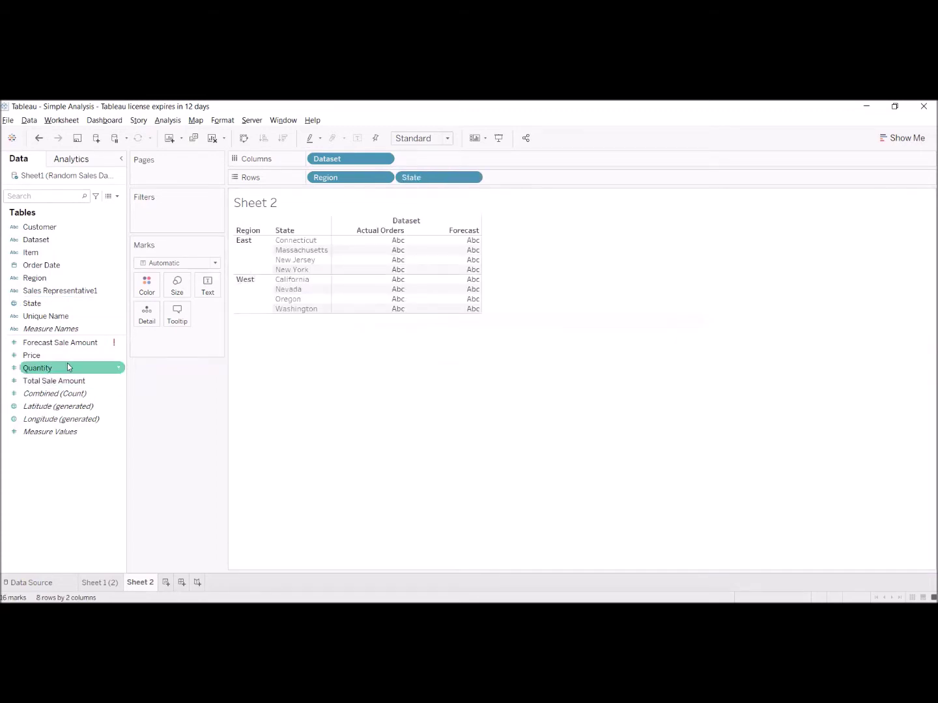
left_click(68, 358)
left_click(69, 348)
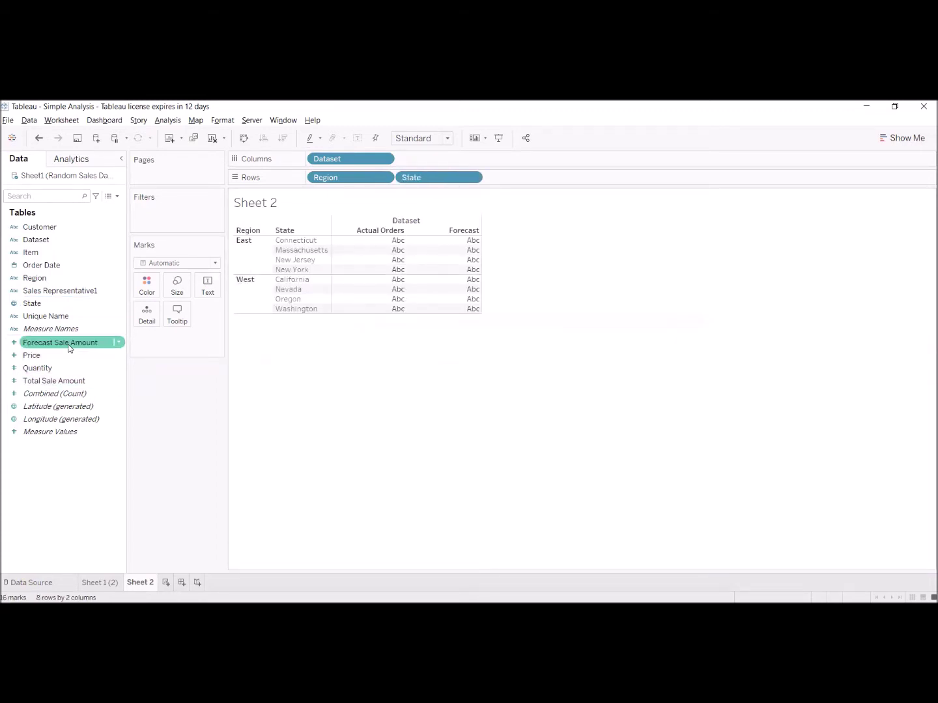
left_click(56, 378)
left_click_drag(56, 375, 379, 270)
left_click(114, 342)
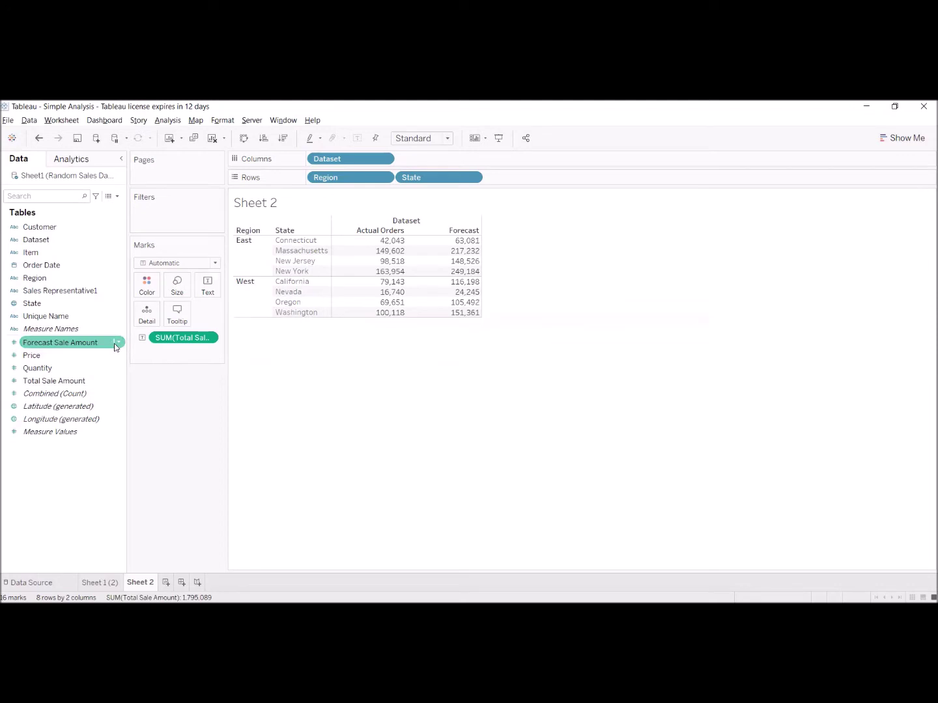
left_click(116, 343)
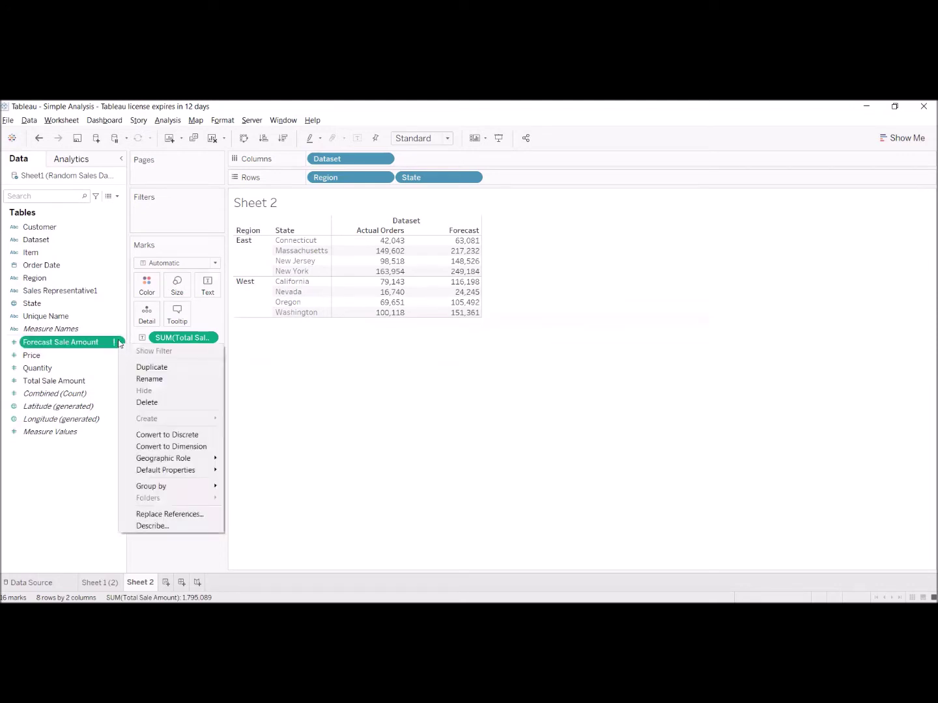
key("Escape")
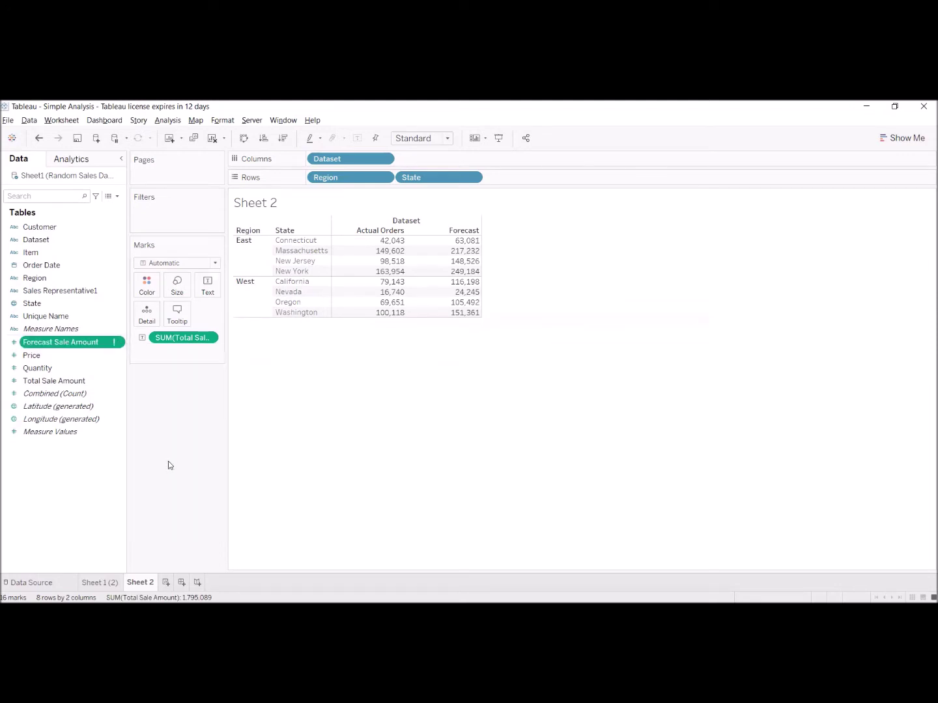
- Delete the broken Forecast Sale Amount field from the data source and return to Sheet 2
left_click(47, 583)
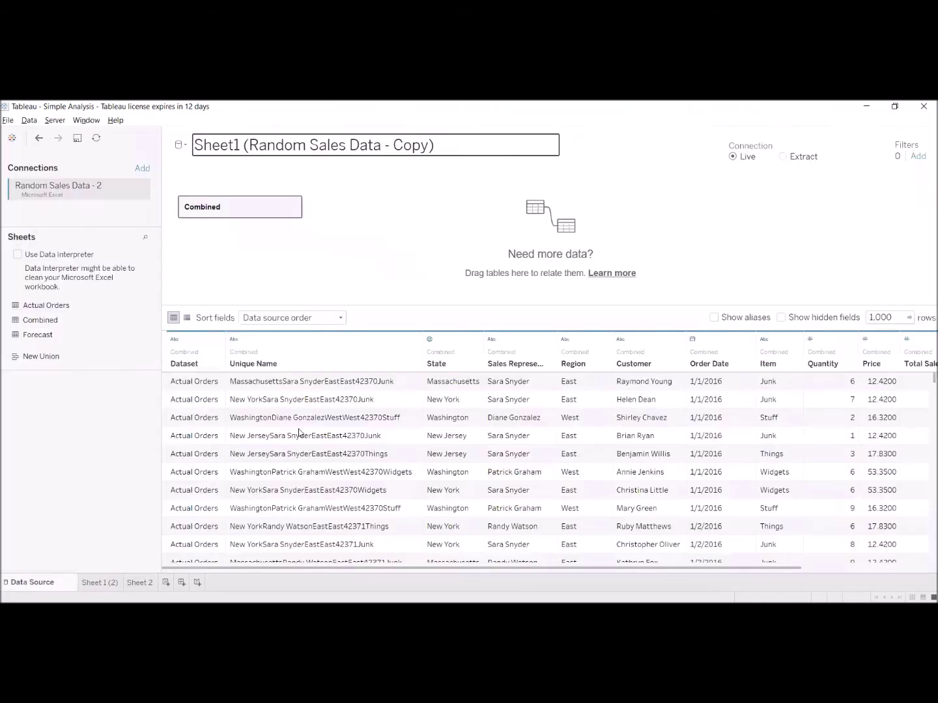
left_click(864, 567)
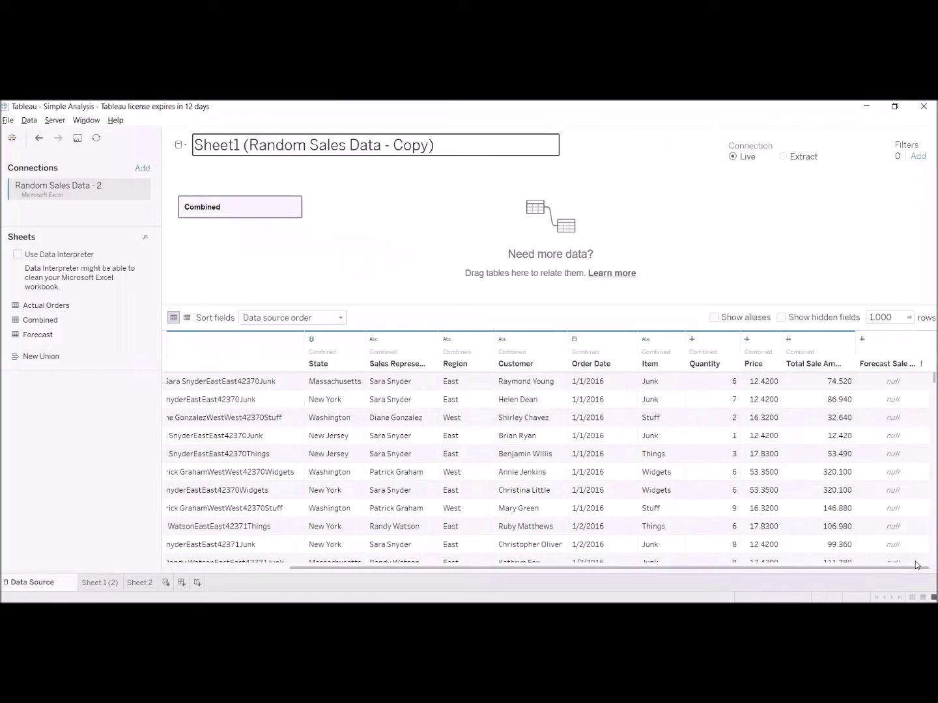
scroll(915, 432, "down", 4)
left_click_drag(926, 383, 925, 355)
left_click(921, 339)
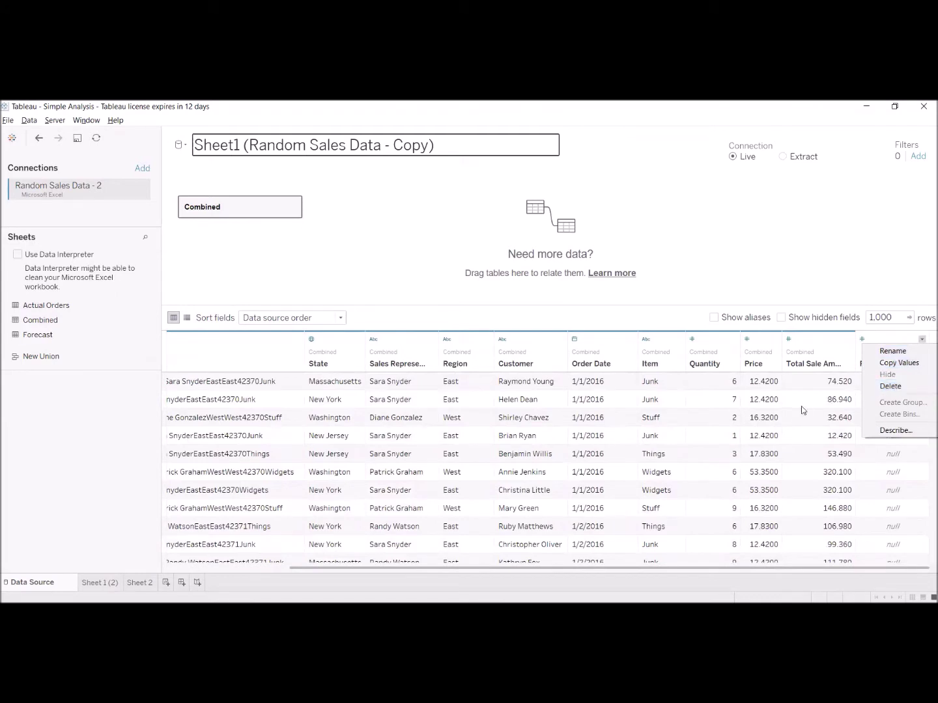
left_click(890, 386)
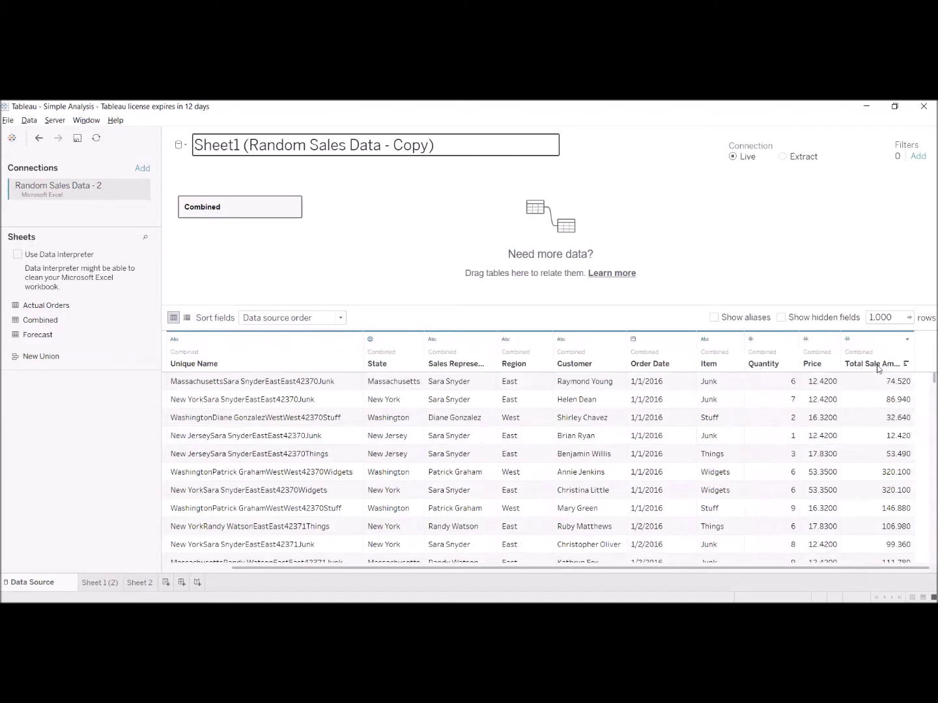
left_click(138, 583)
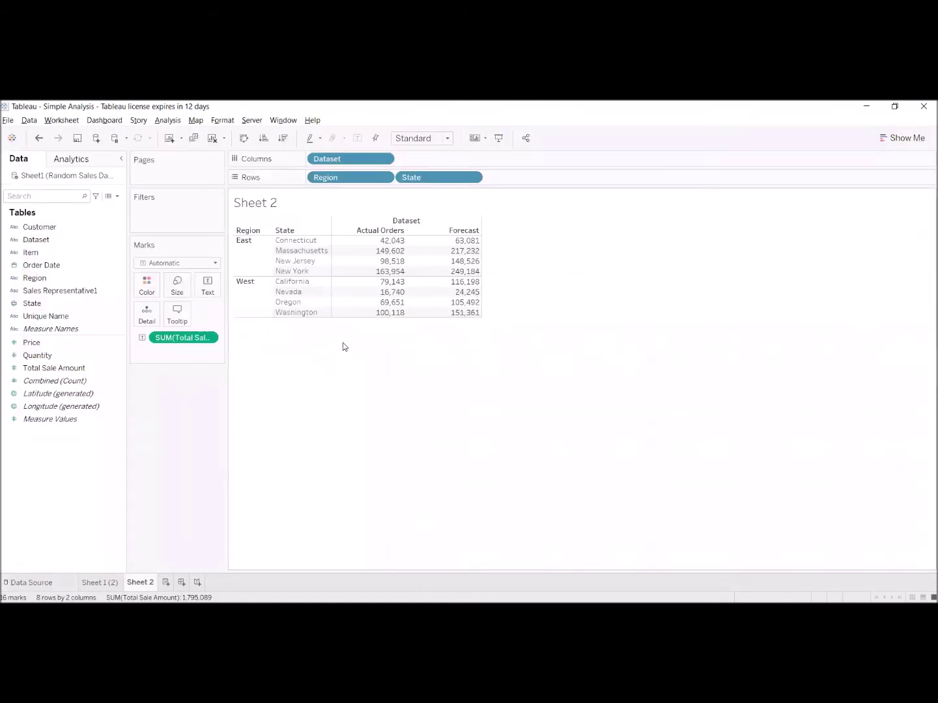
- Create a calculated field named "Forecast - Actual" and go to its empty formula area
mouse_move(382, 241)
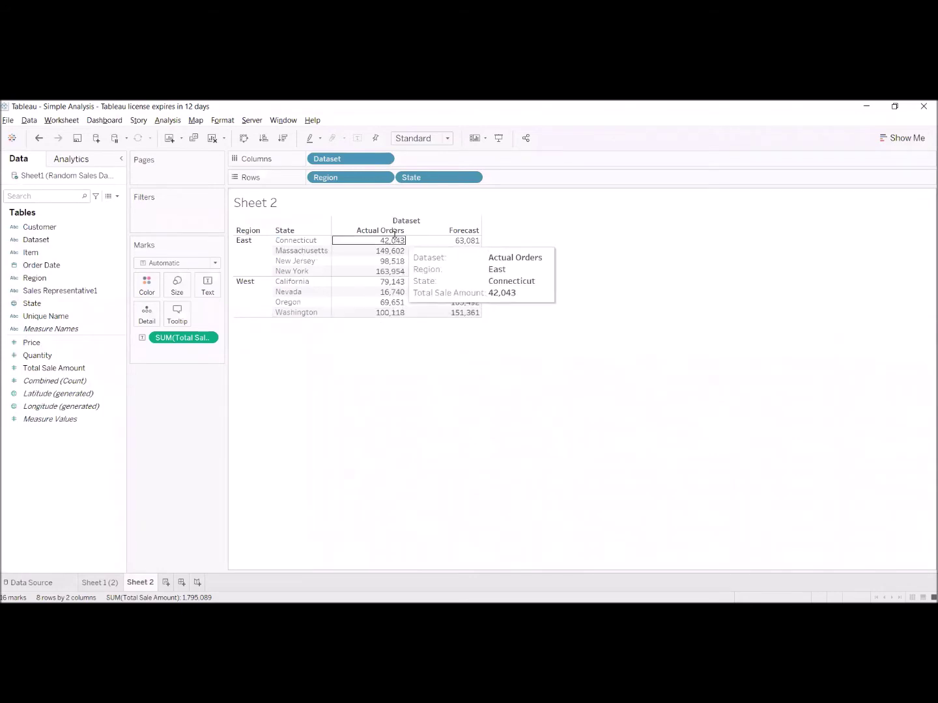
mouse_move(466, 243)
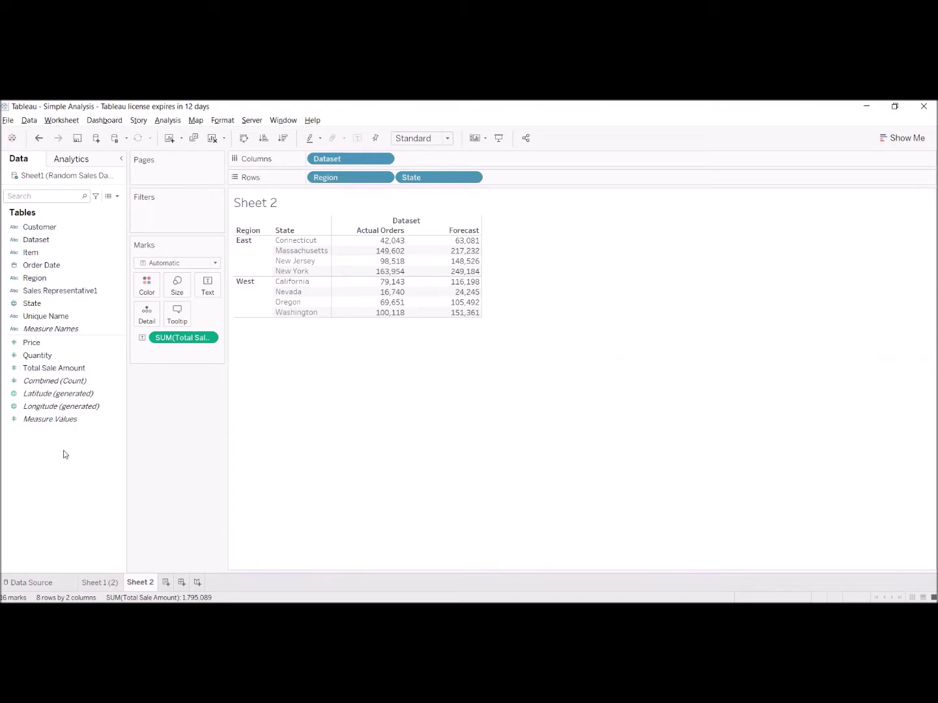
right_click(87, 448)
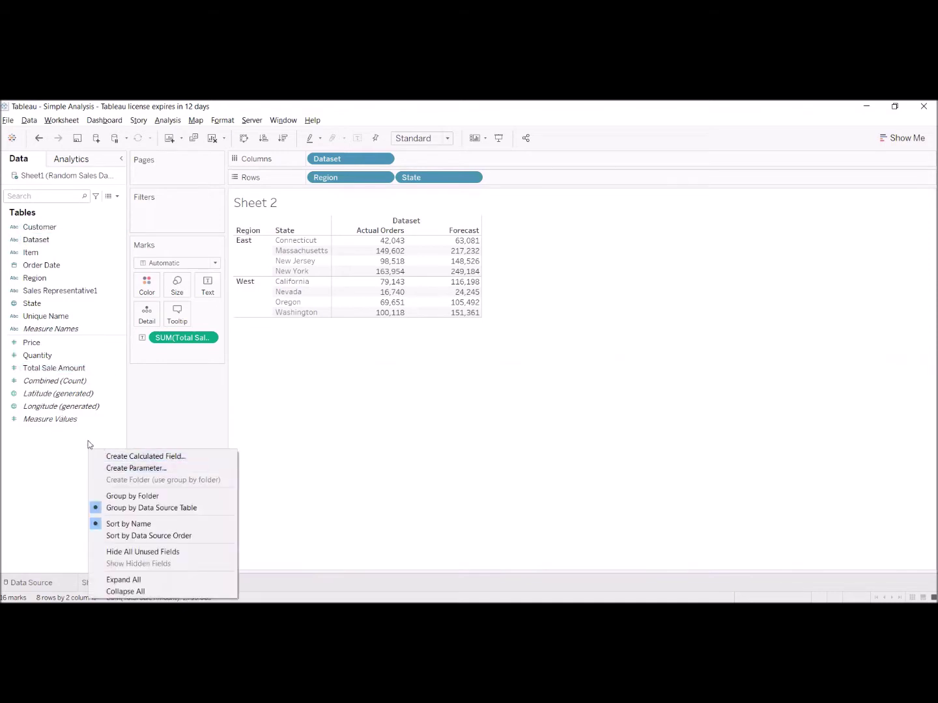
left_click(117, 197)
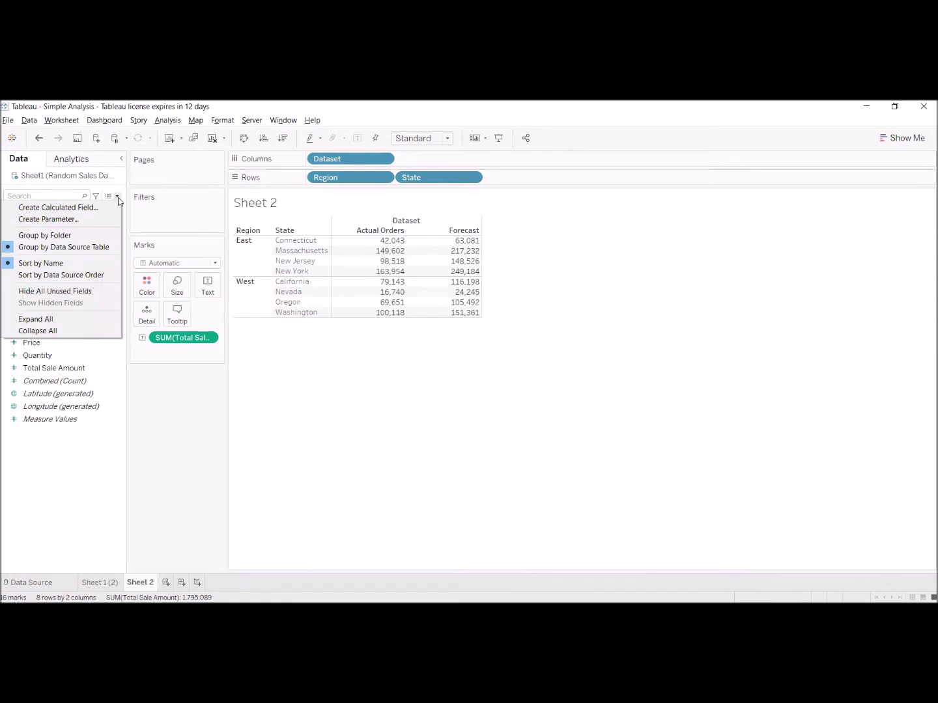
left_click(58, 210)
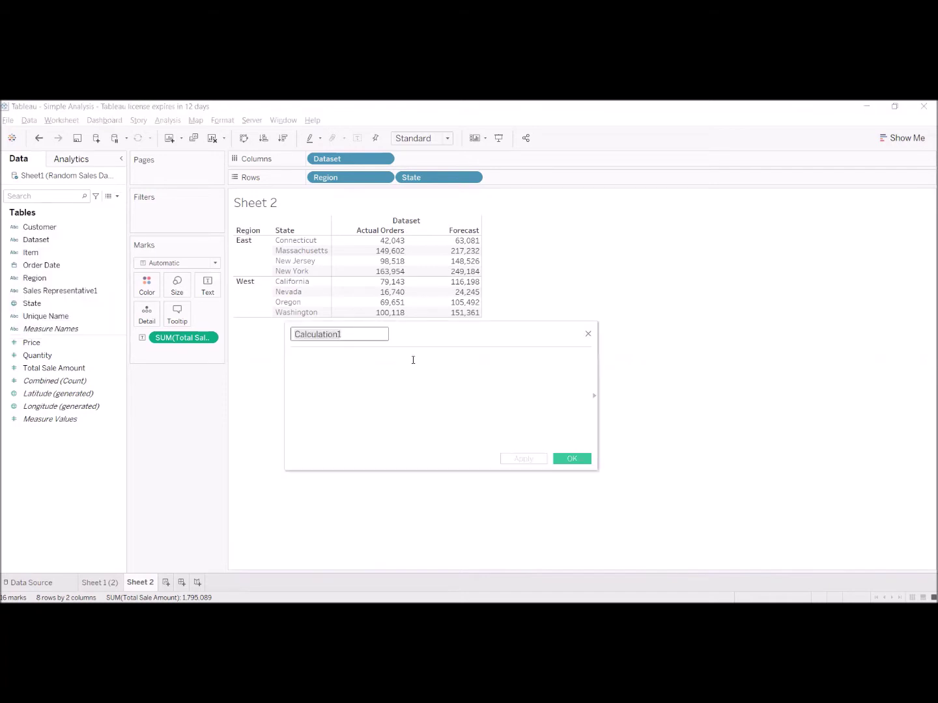
type("Forecas")
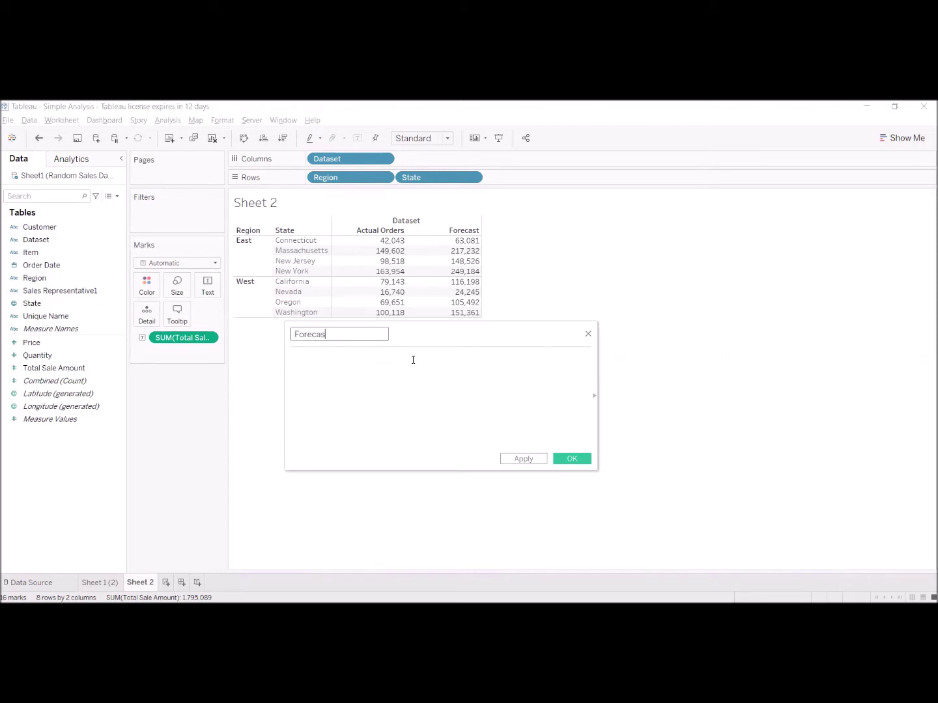
type("t - Actual Orders")
key("BackSpace")
key("BackSpace")
key("BackSpace")
key("BackSpace")
key("BackSpace")
key("BackSpace")
key("BackSpace")
left_click(413, 360)
type("a")
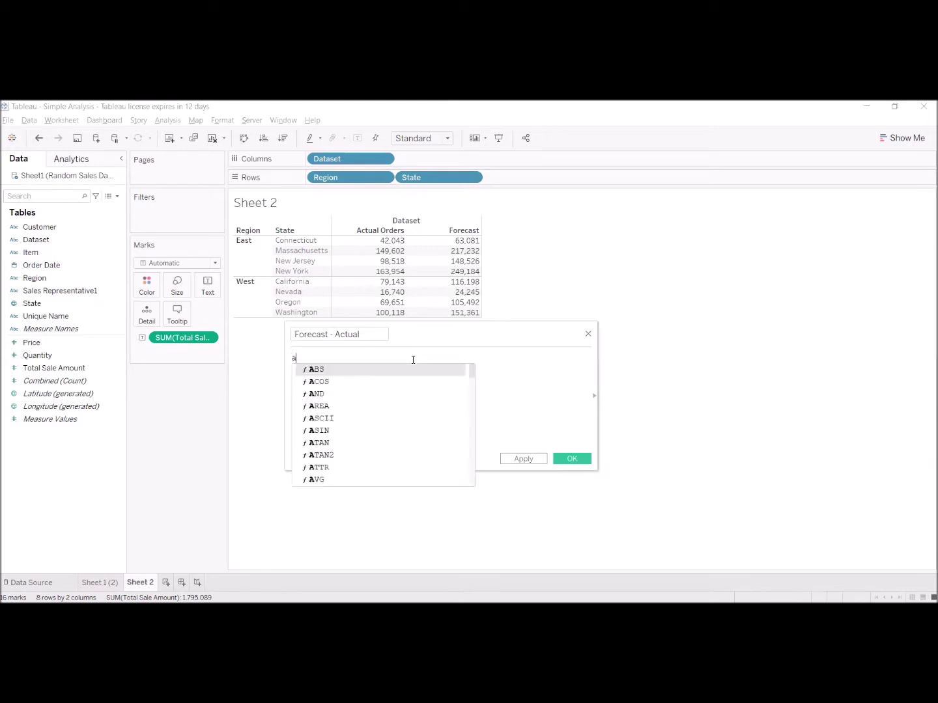
type("ctu")
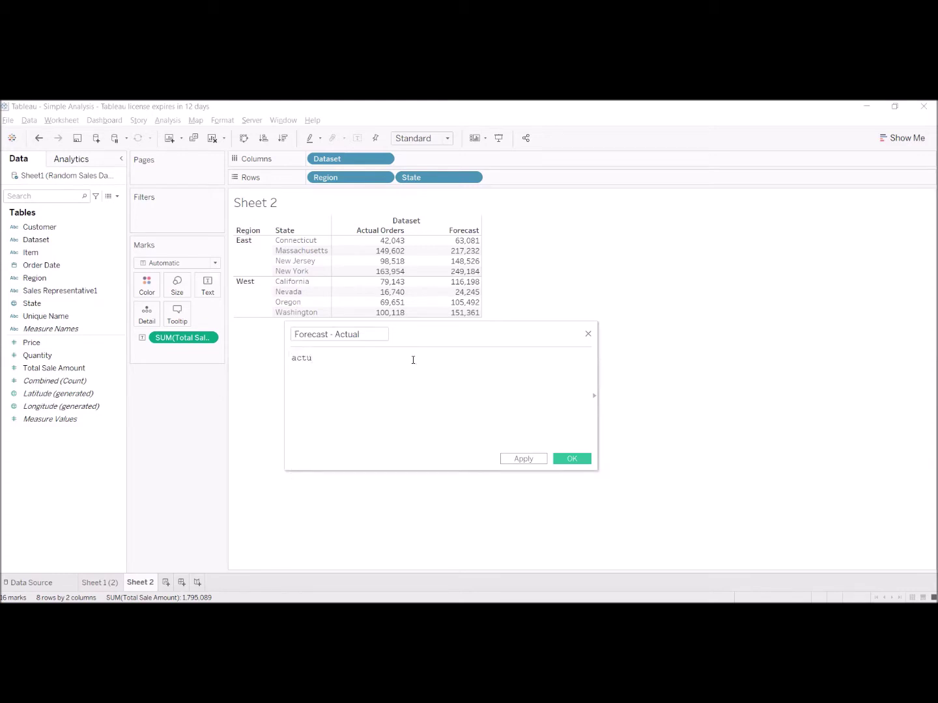
key("BackSpace")
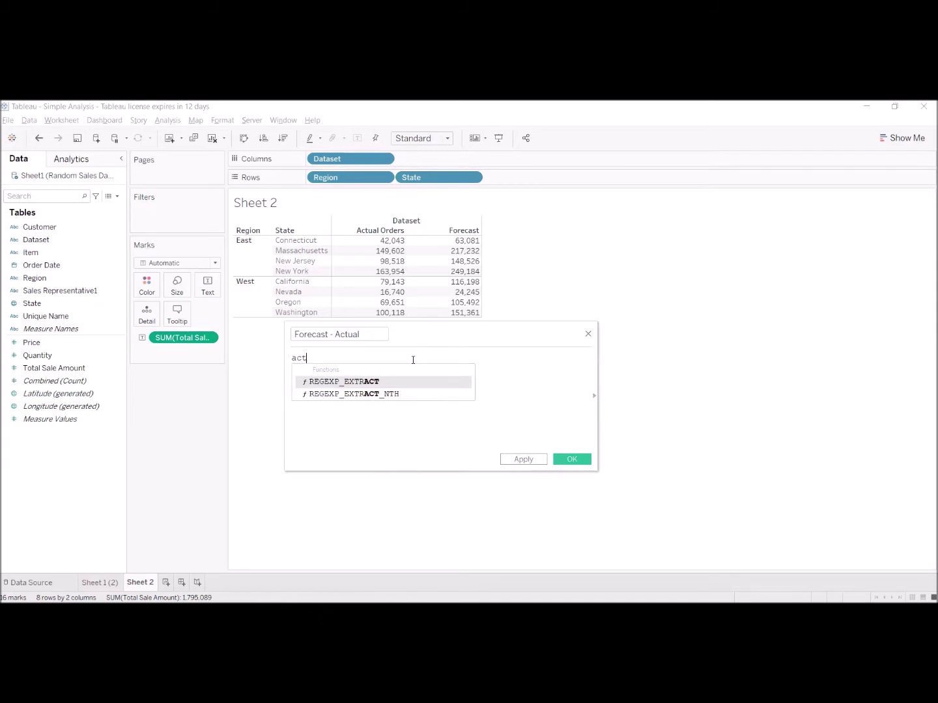
key("BackSpace")
key("BackSpace")
key("BackSpace")
type("dat")
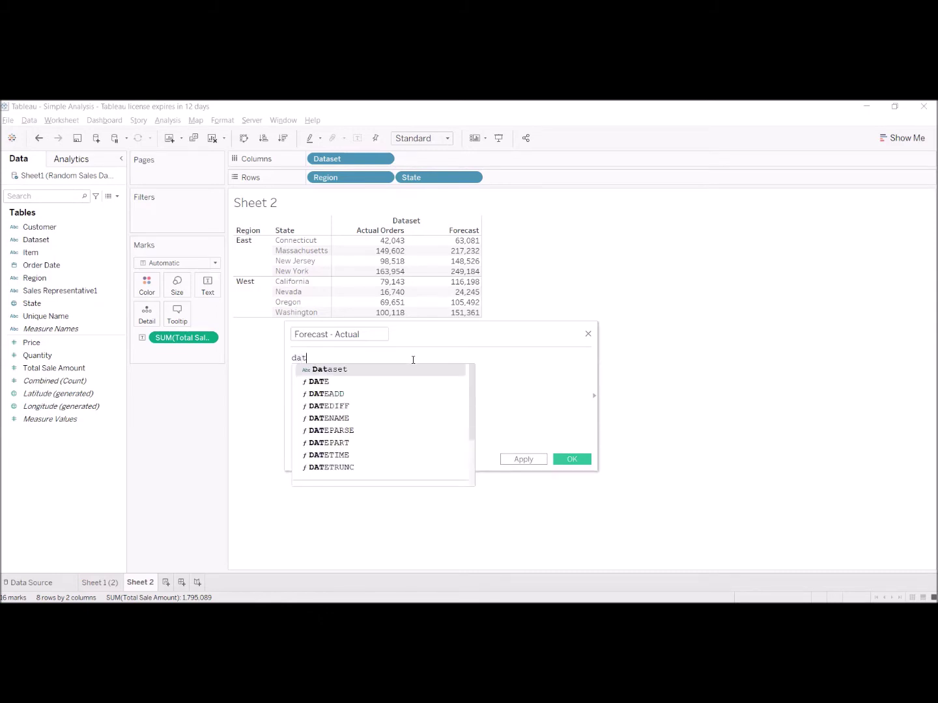
key("Return")
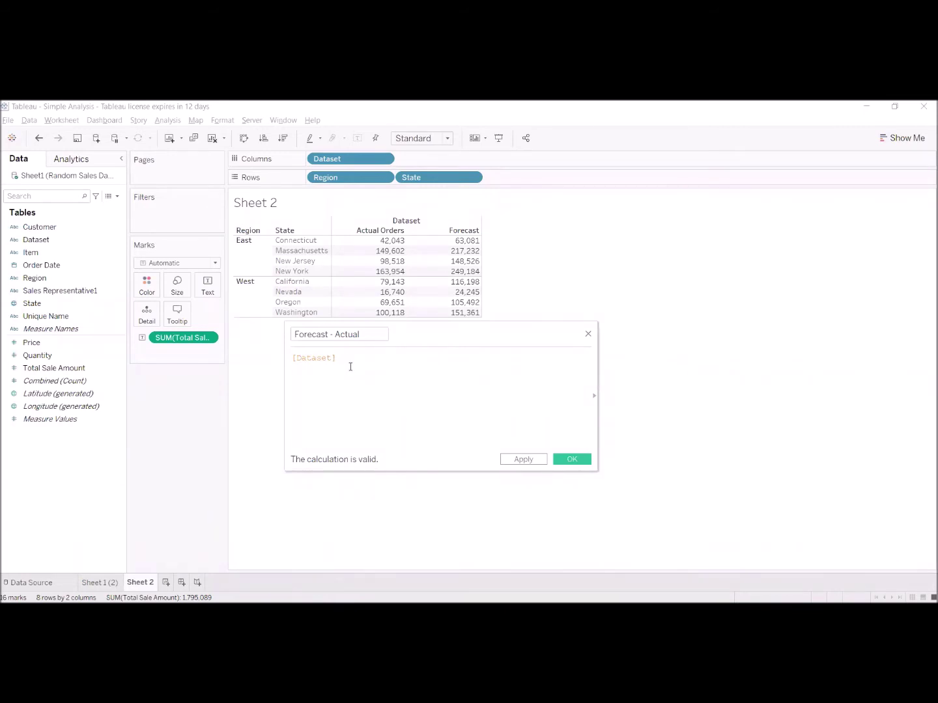
double_click(294, 358)
key("BackSpace")
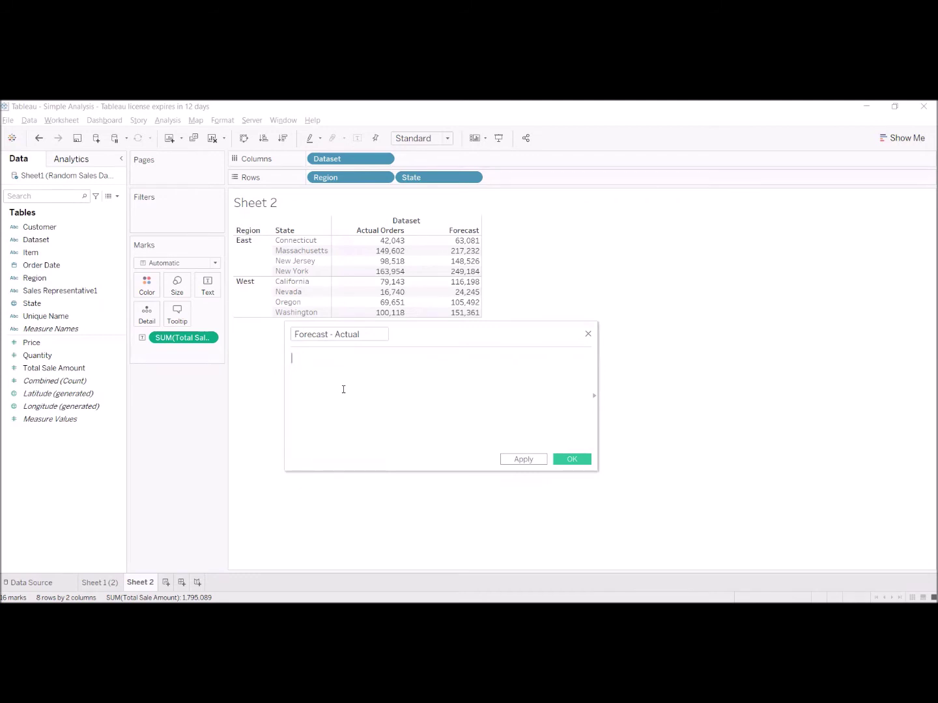
- Save the calculated field with the formula [Total Sale Amount]-[Total Sale Amount] and add Forecast - Actual to the marks as detail
type("t")
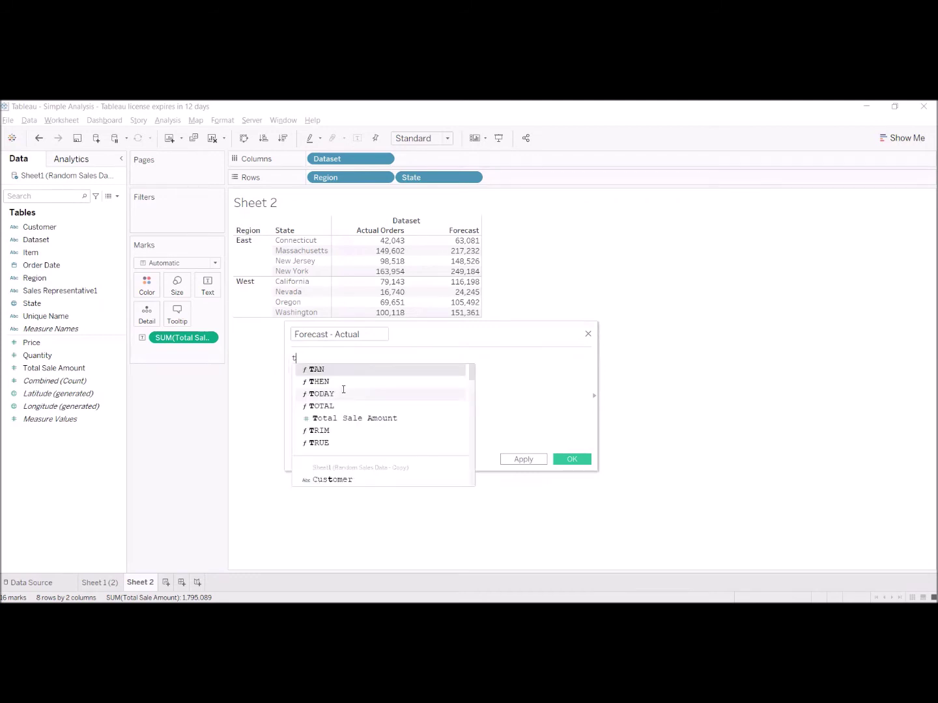
type("ota")
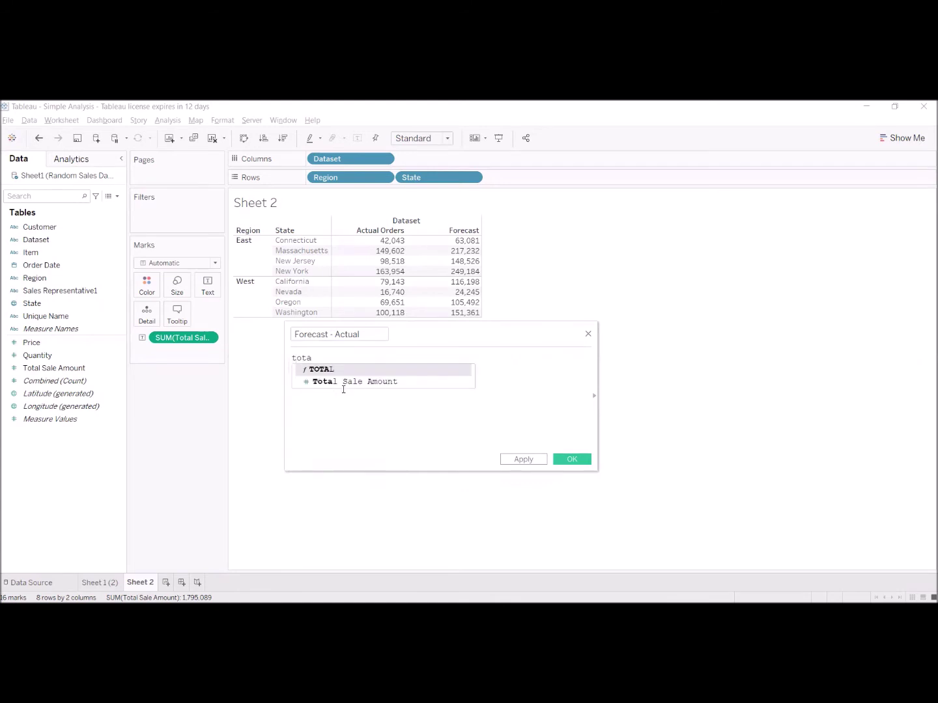
key("Down")
key("Return")
type("-to")
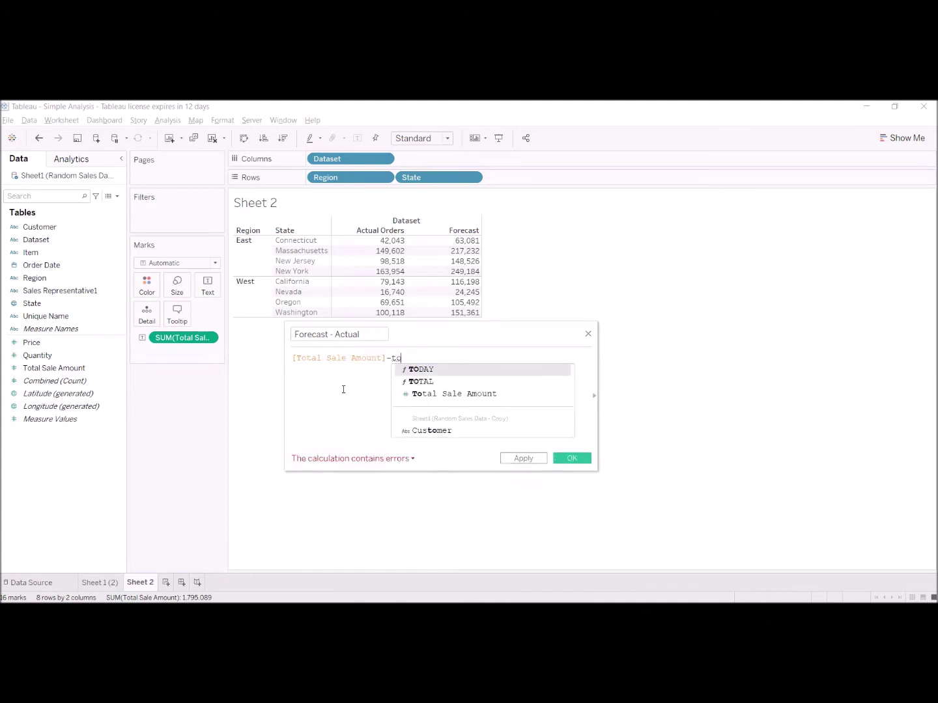
key("Down")
key("Down")
key("Return")
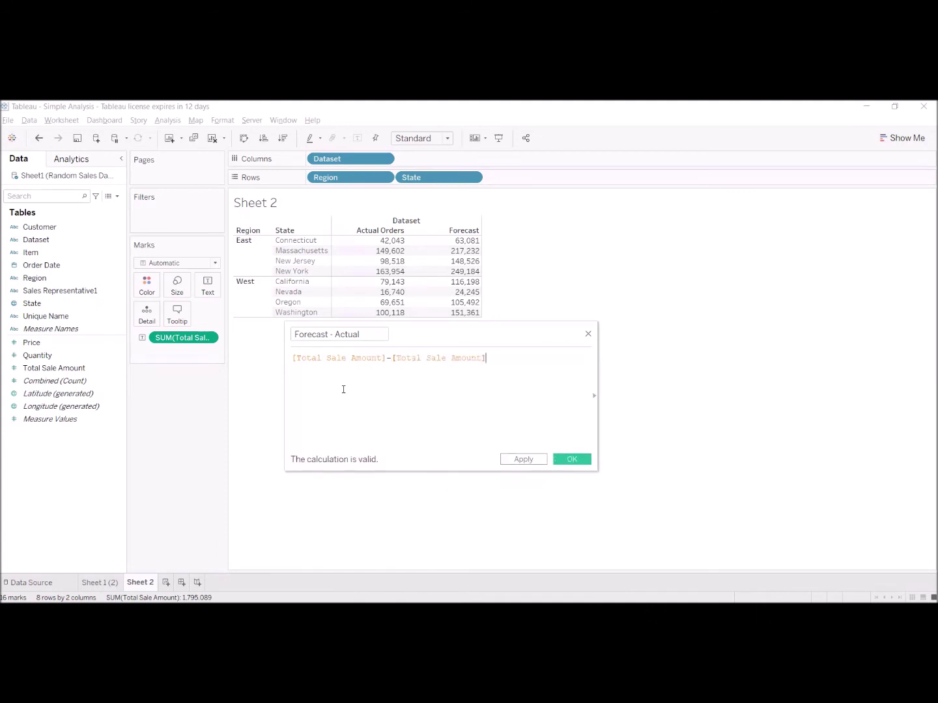
left_click(559, 459)
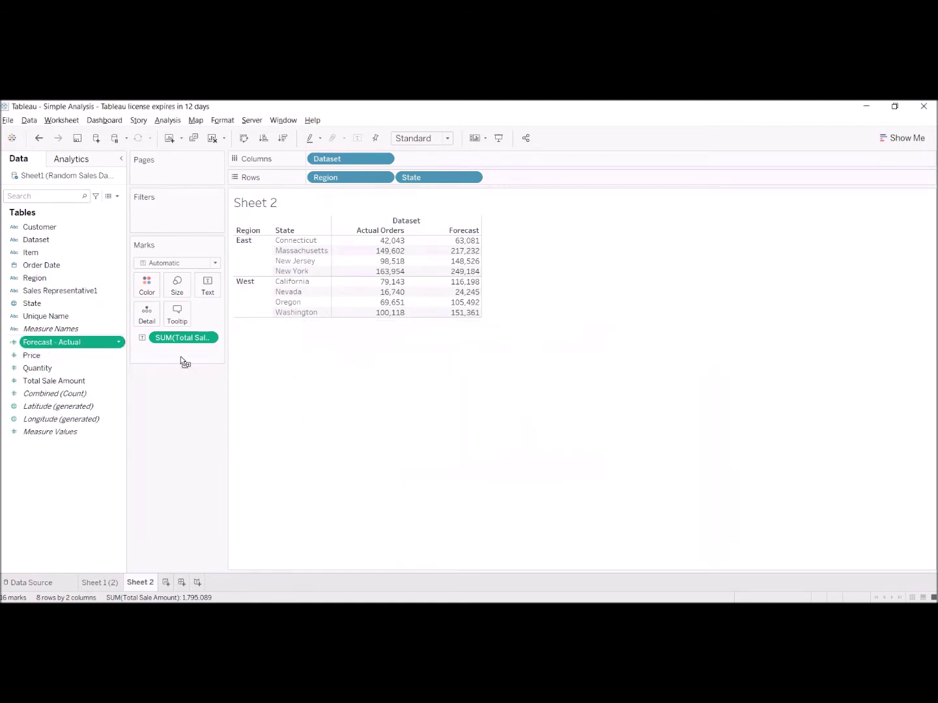
left_click_drag(52, 342, 174, 354)
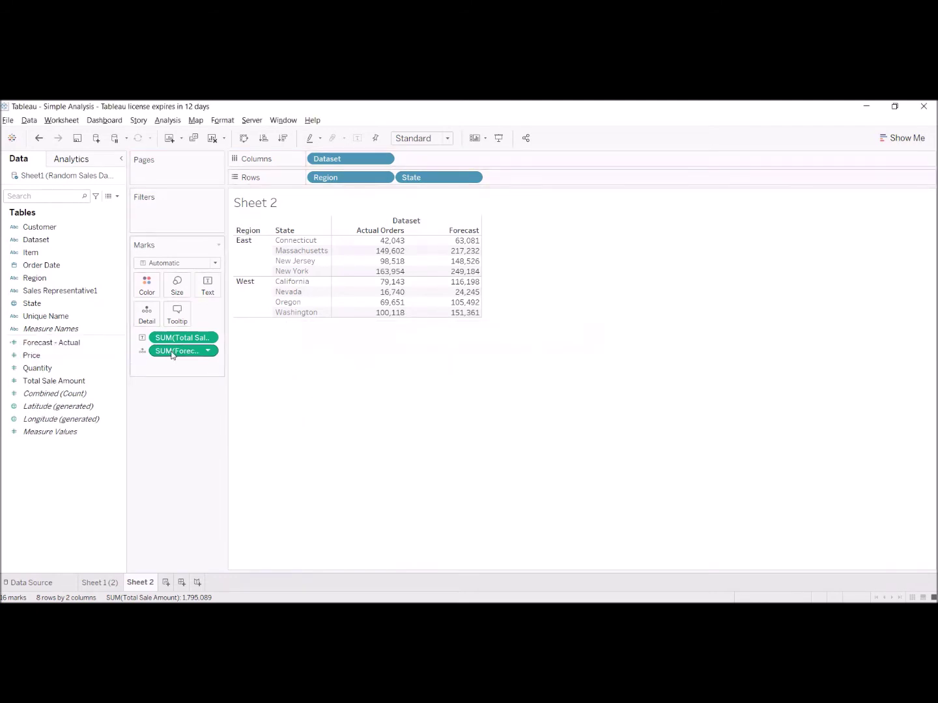
- Show Forecast - Actual as text in the table, and remove the field from the marks again
mouse_move(415, 249)
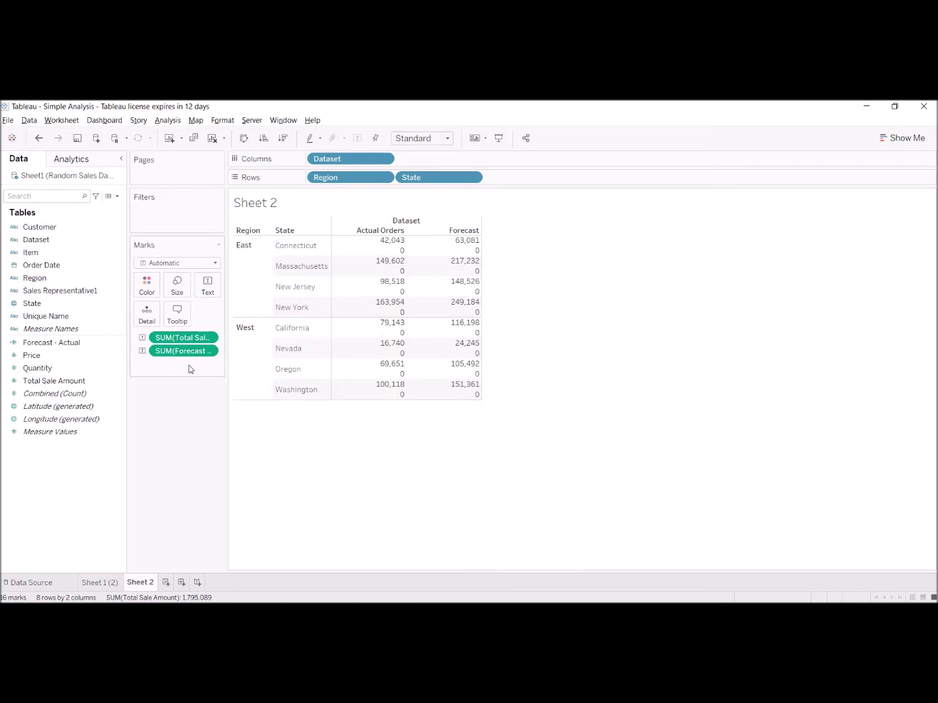
left_click_drag(158, 389, 306, 313)
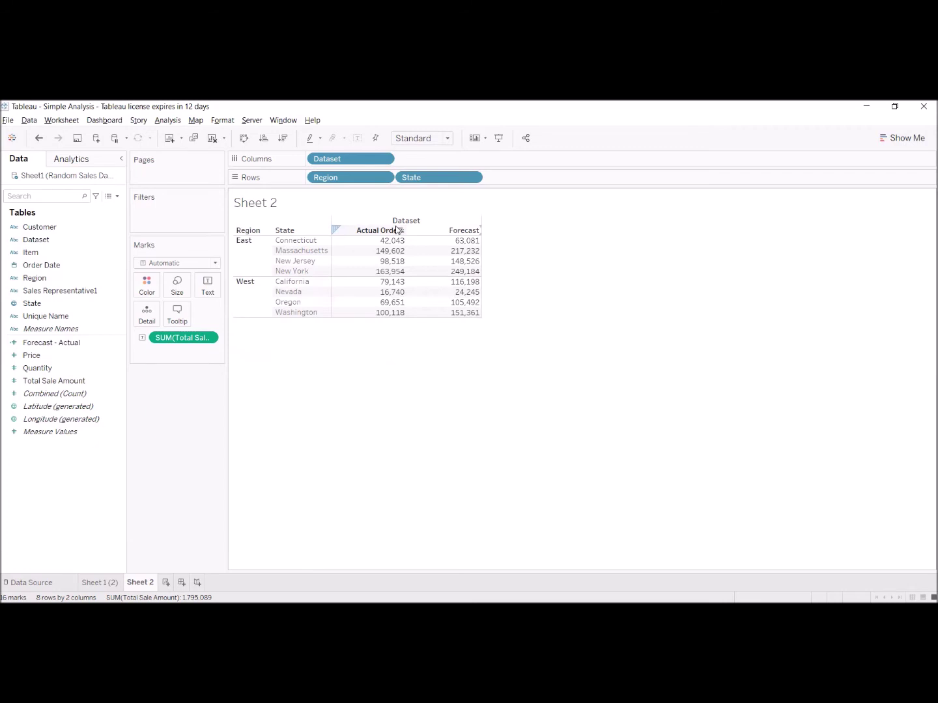
mouse_move(446, 241)
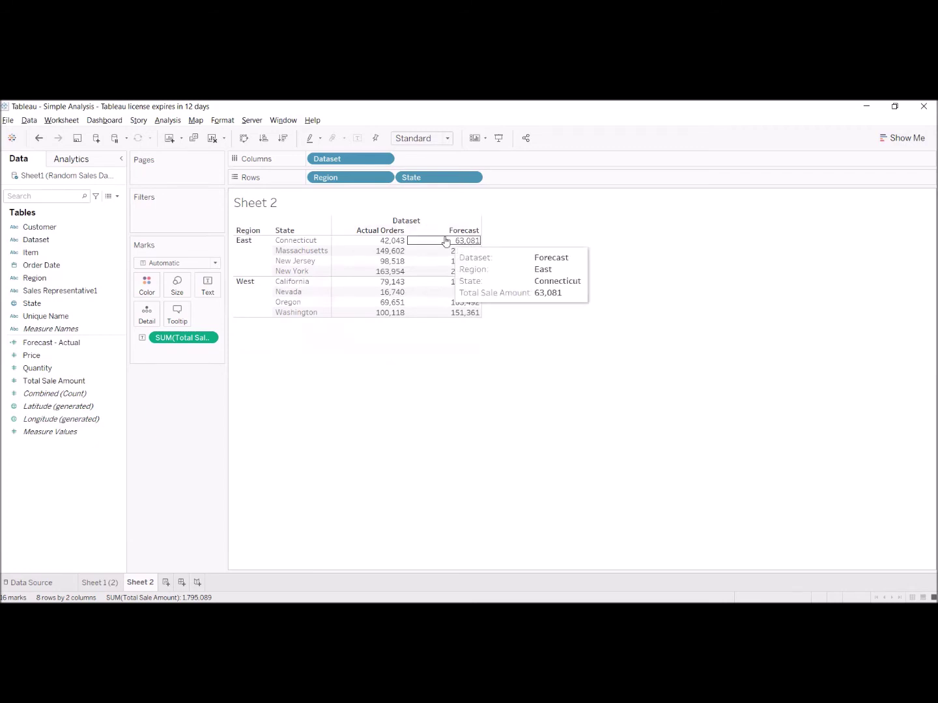
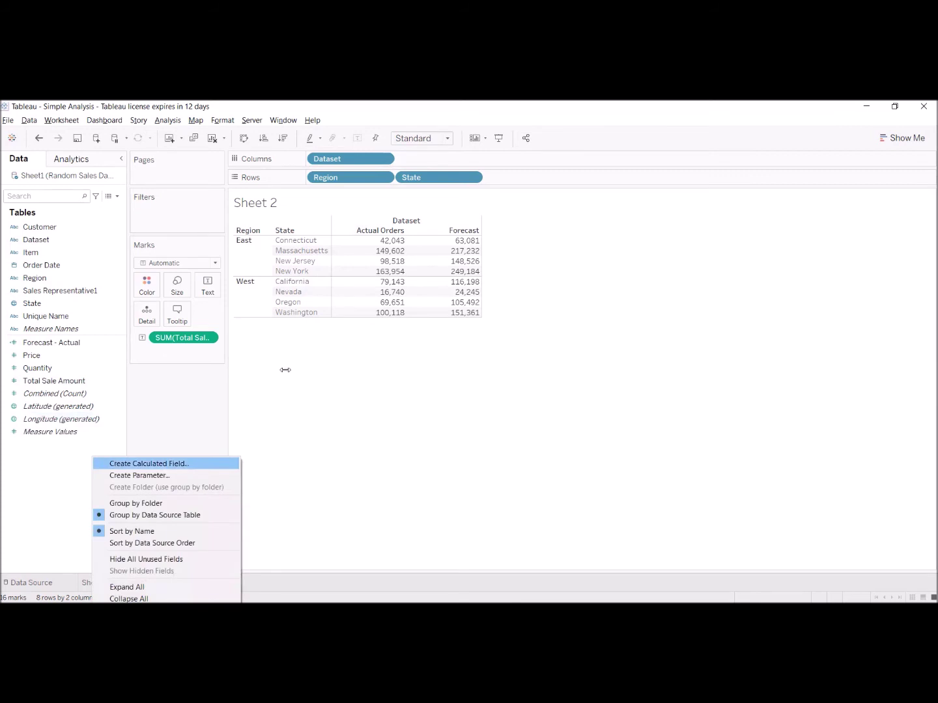
- Create a calculated field named "Actual Orders 1" and go to its empty formula area
key("Return")
type("A")
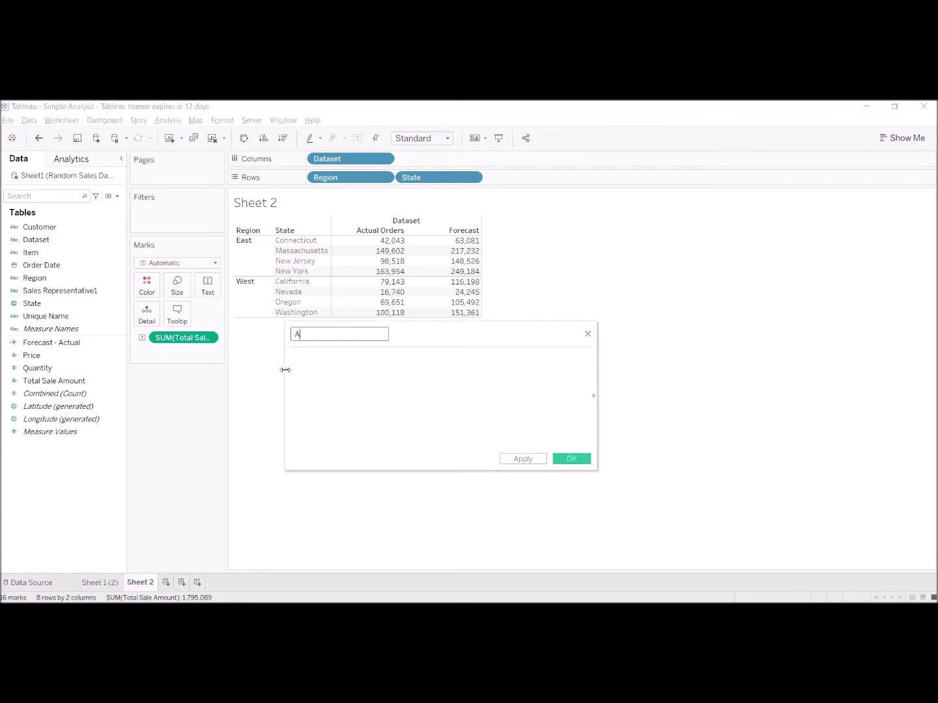
type("ctual Orders 1")
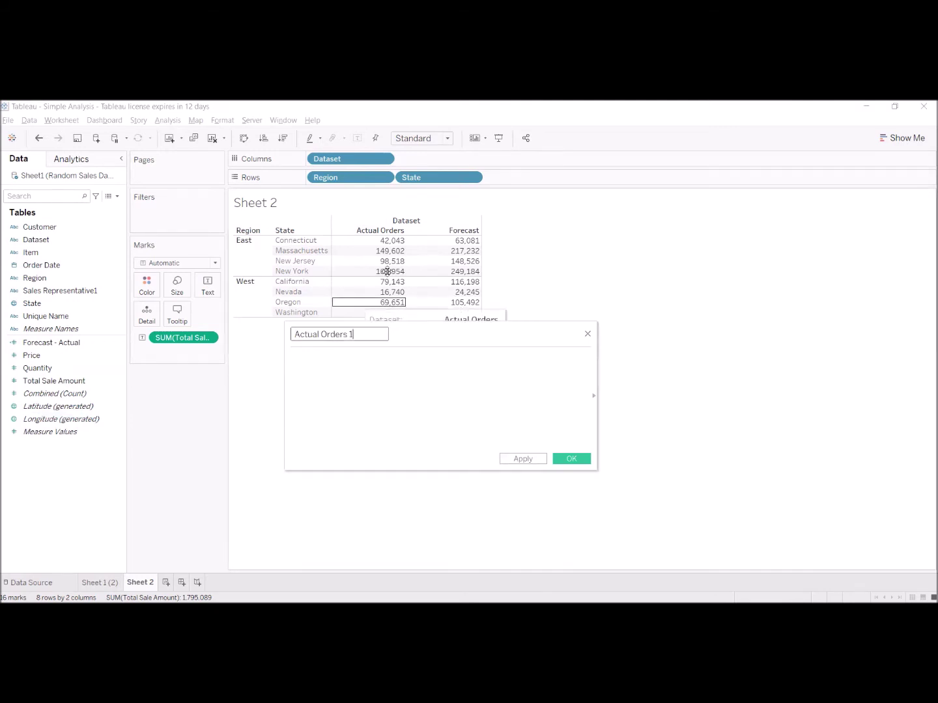
left_click(332, 371)
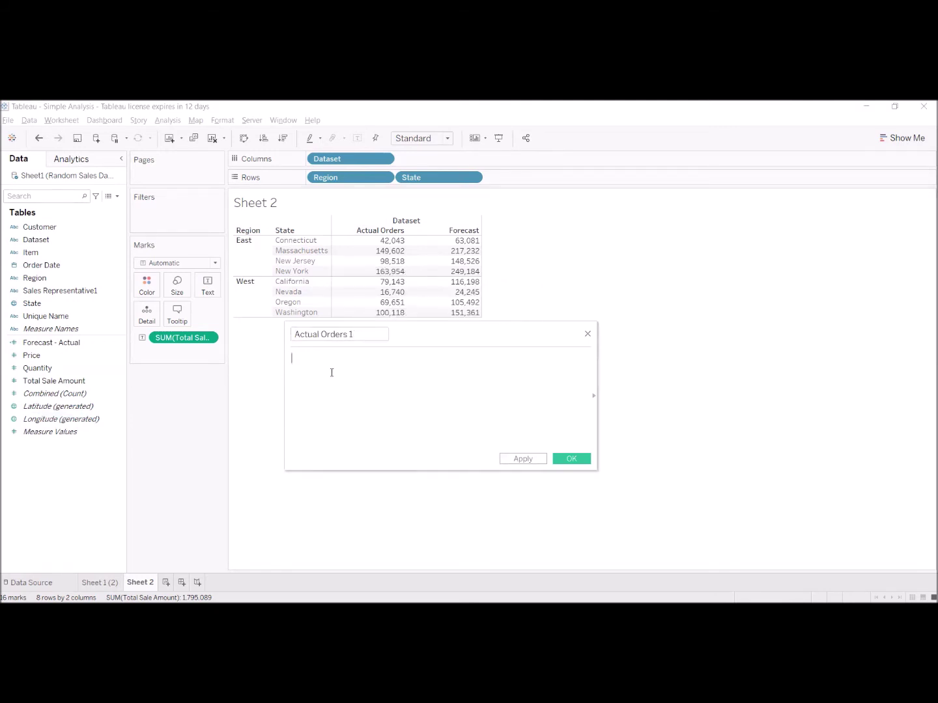
- Begin the Actual Orders 1 formula with the condition if [Dataset] = "Actual Orders" then
type("if dat")
key("Return")
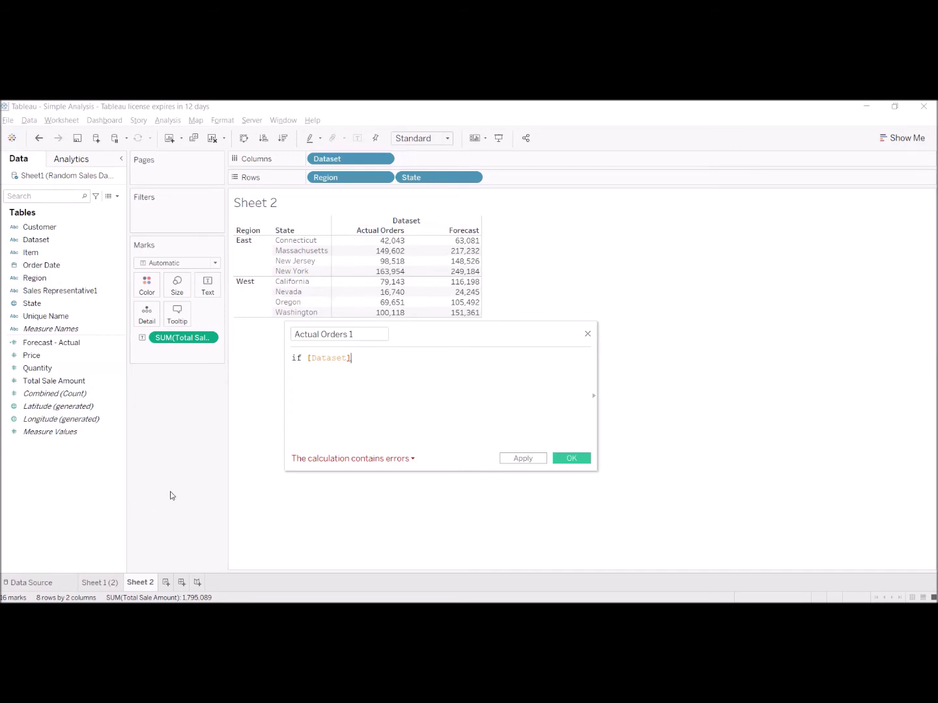
type("= \"")
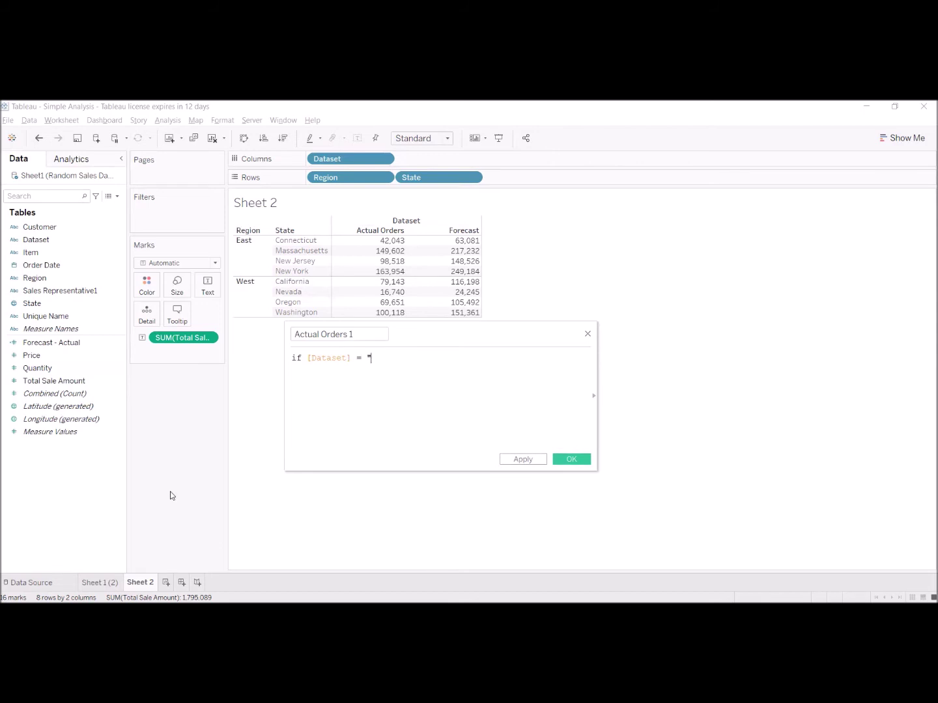
type("Actual Orders\" t")
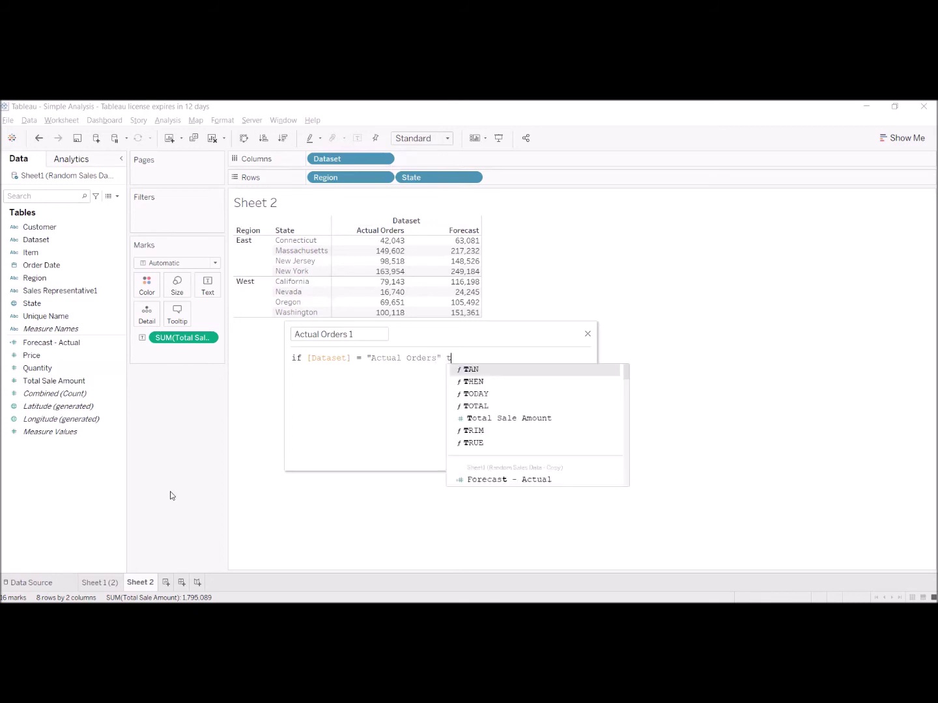
type("henq")
key("BackSpace")
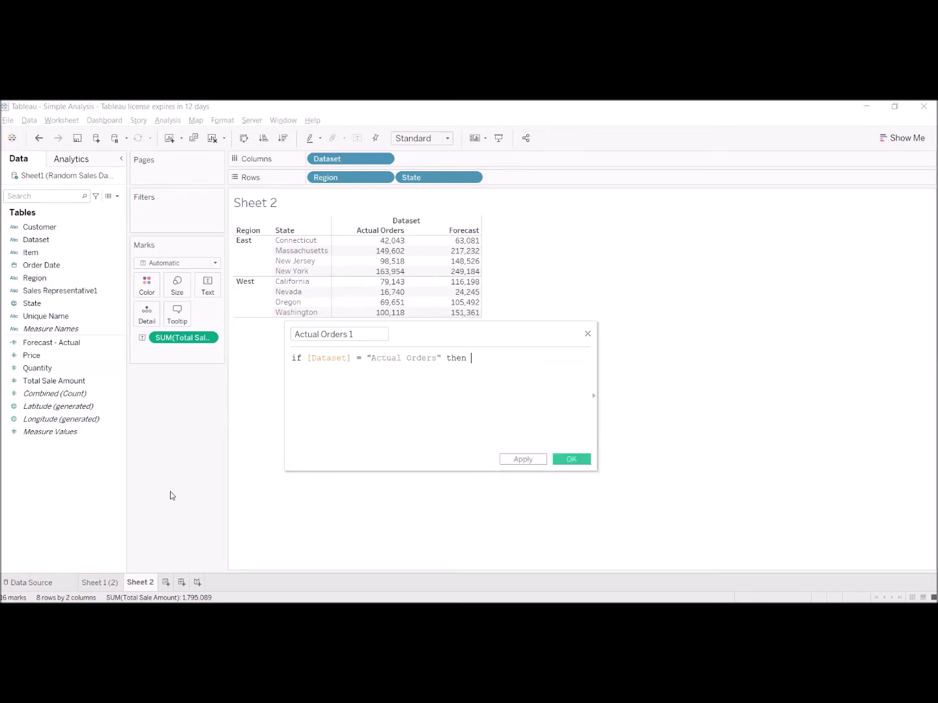
- Complete the Actual Orders 1 formula with [Total Sale Amount] else 0 END
type("t")
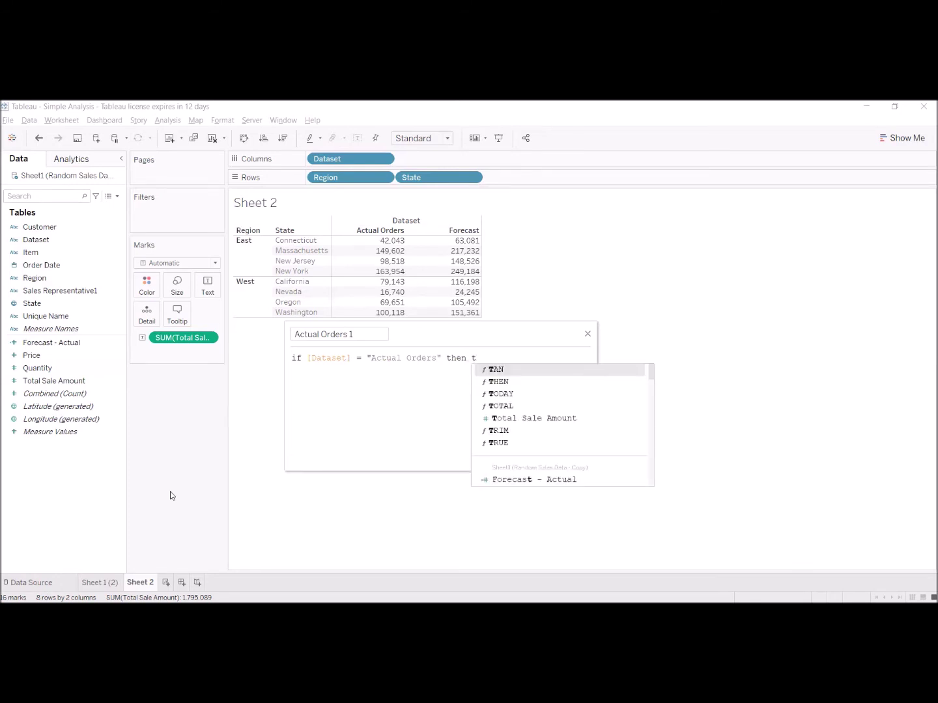
key("Down")
key("Down")
key("Down")
key("Down")
key("Return")
type("e")
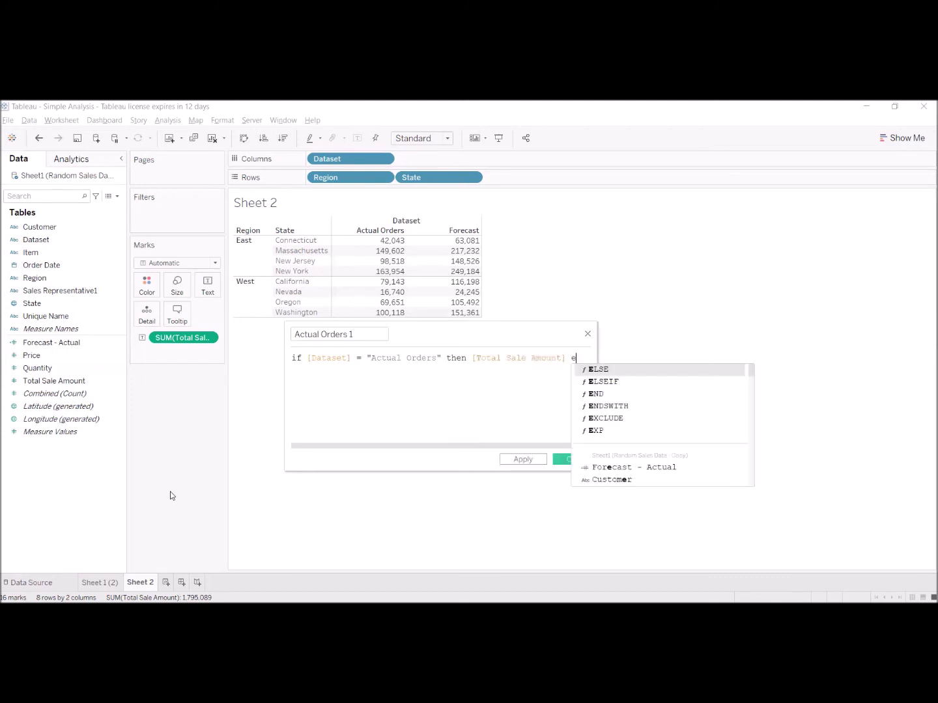
type("lse 0")
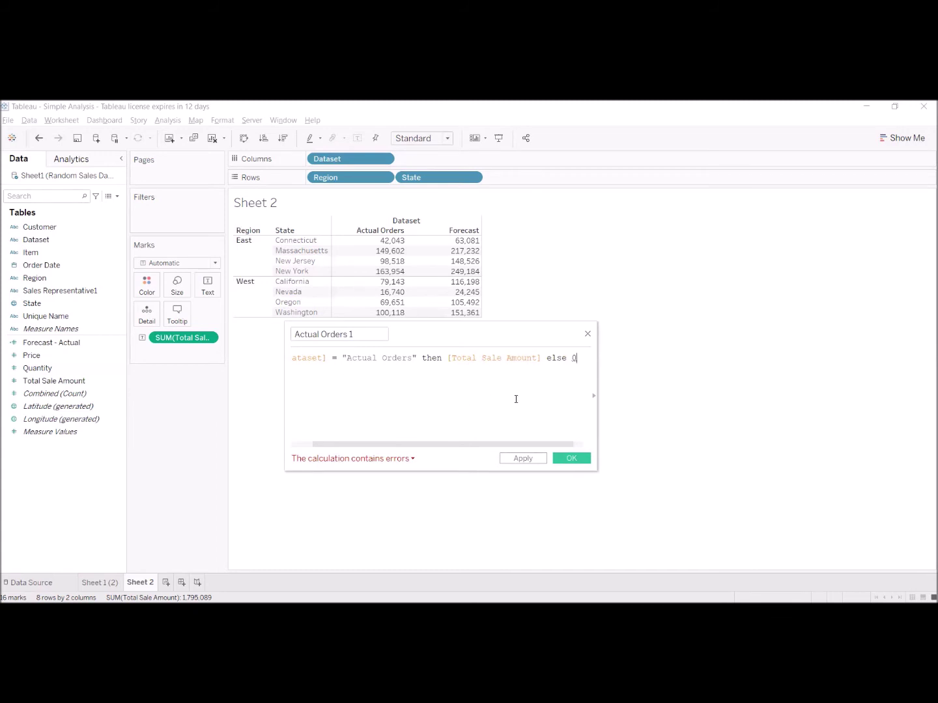
type("end")
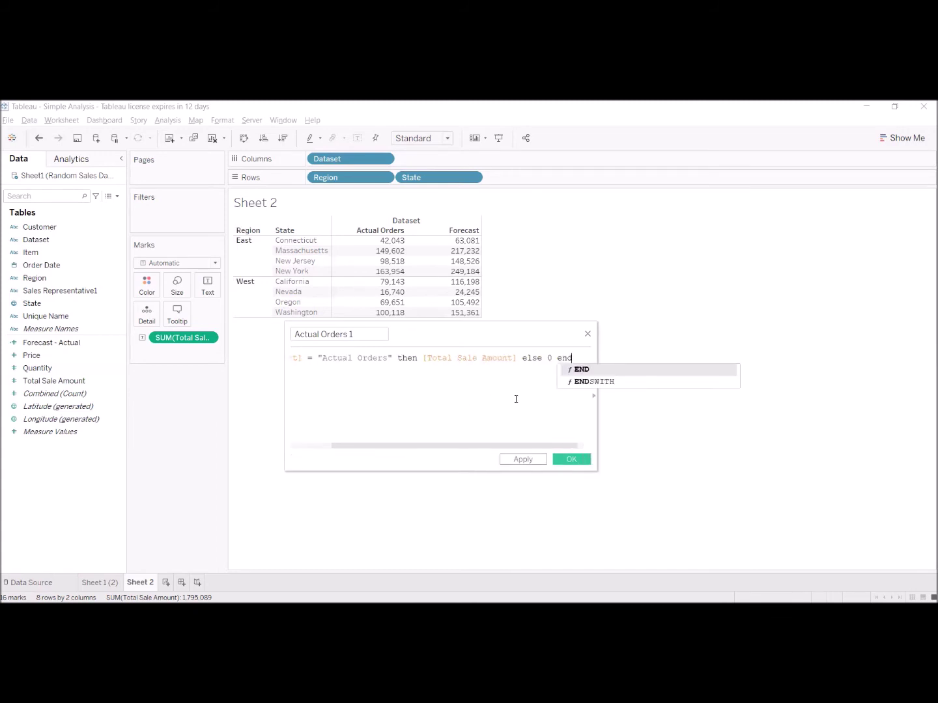
key("Return")
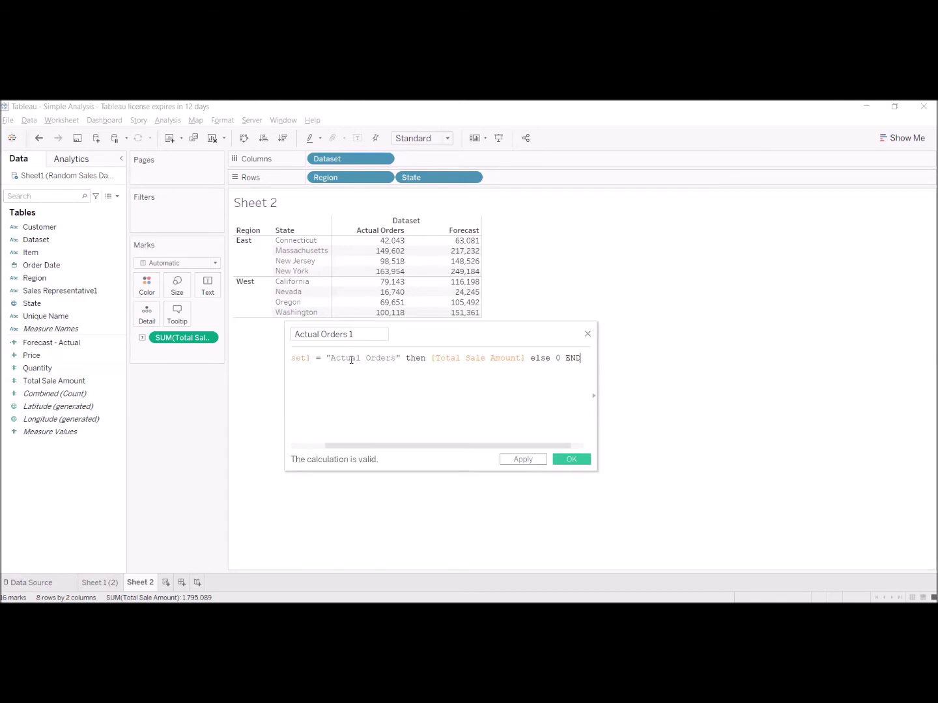
- Save the Actual Orders 1 calculated field and fill the body of the table with its sum
left_click_drag(330, 358, 292, 335)
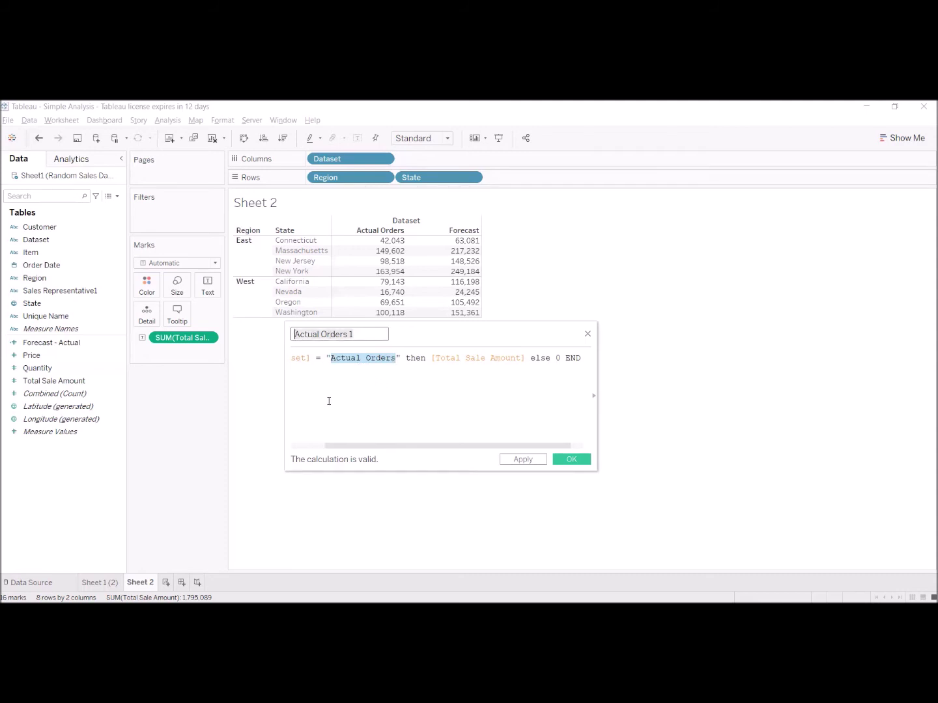
left_click_drag(431, 358, 525, 358)
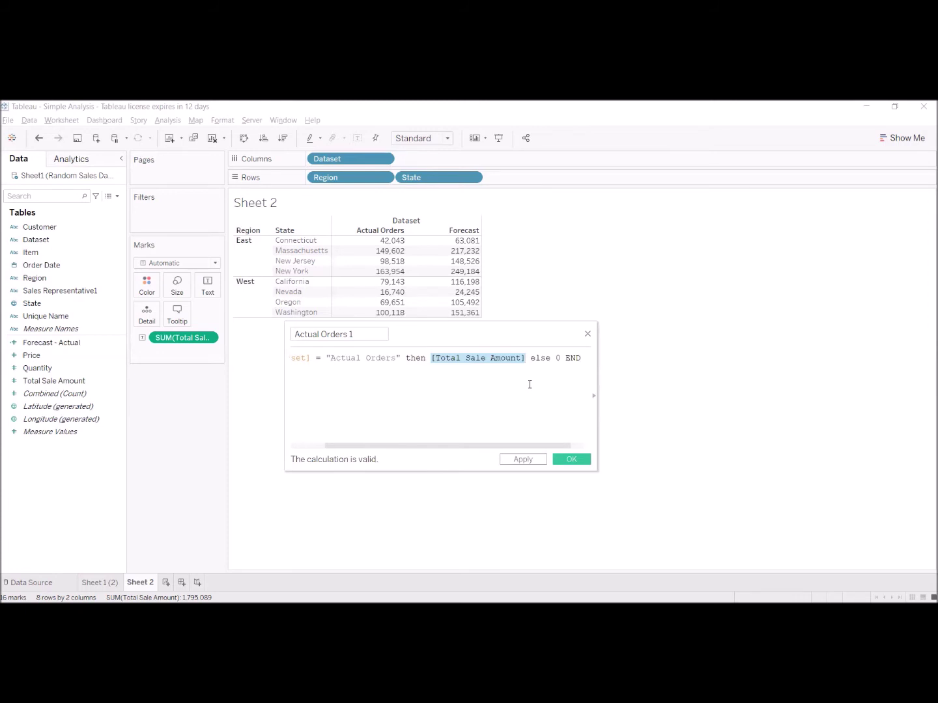
left_click(571, 459)
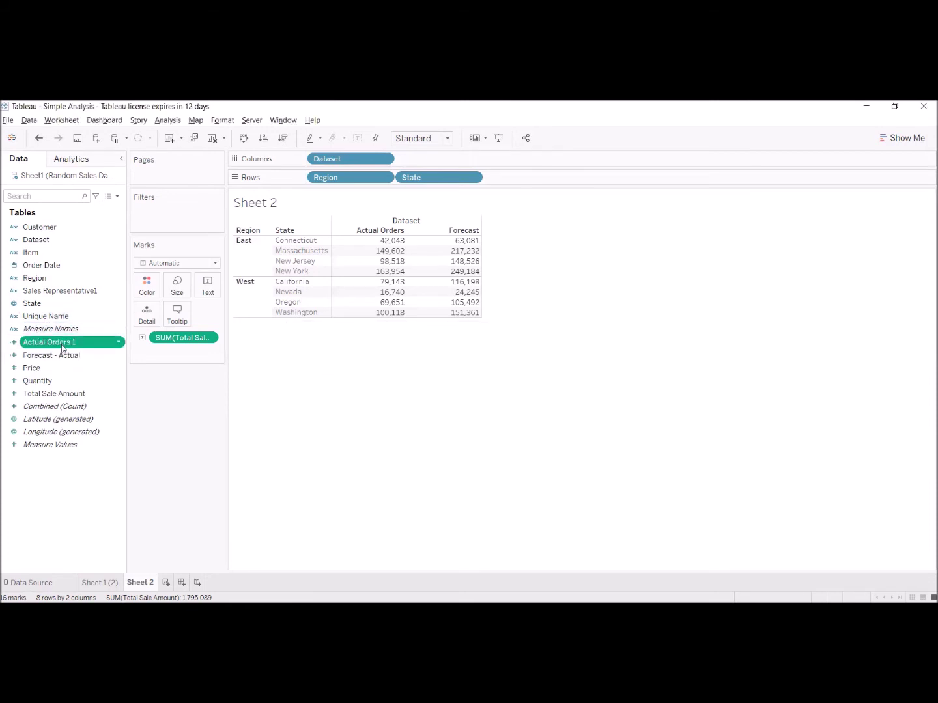
left_click_drag(64, 325, 371, 345)
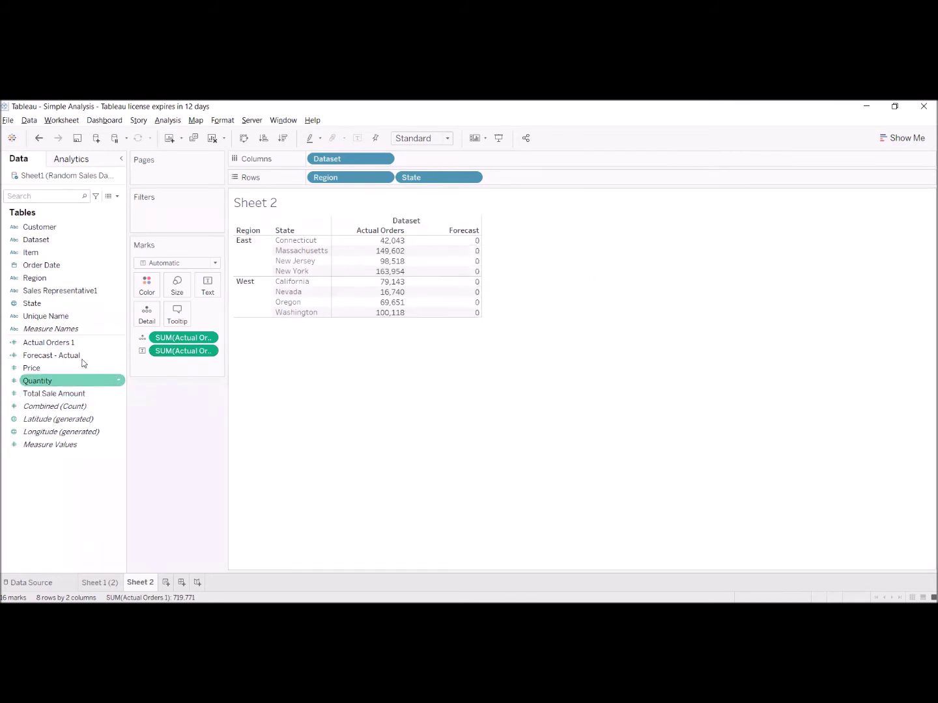
- Create a second calculated field named "Forecast 1" and go to its formula area
right_click(74, 480)
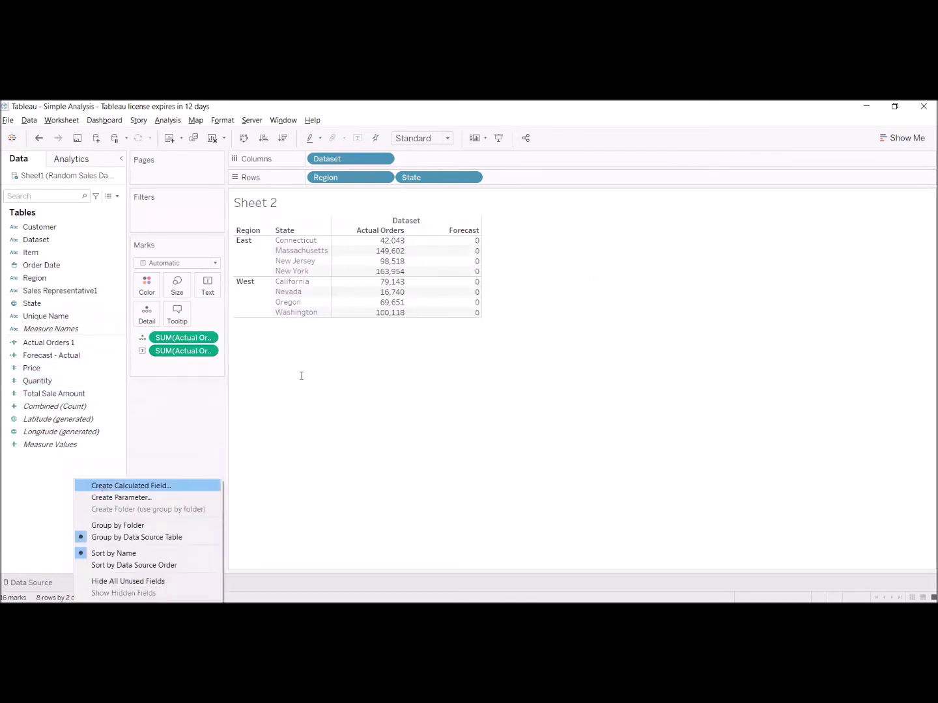
key("Return")
type("F")
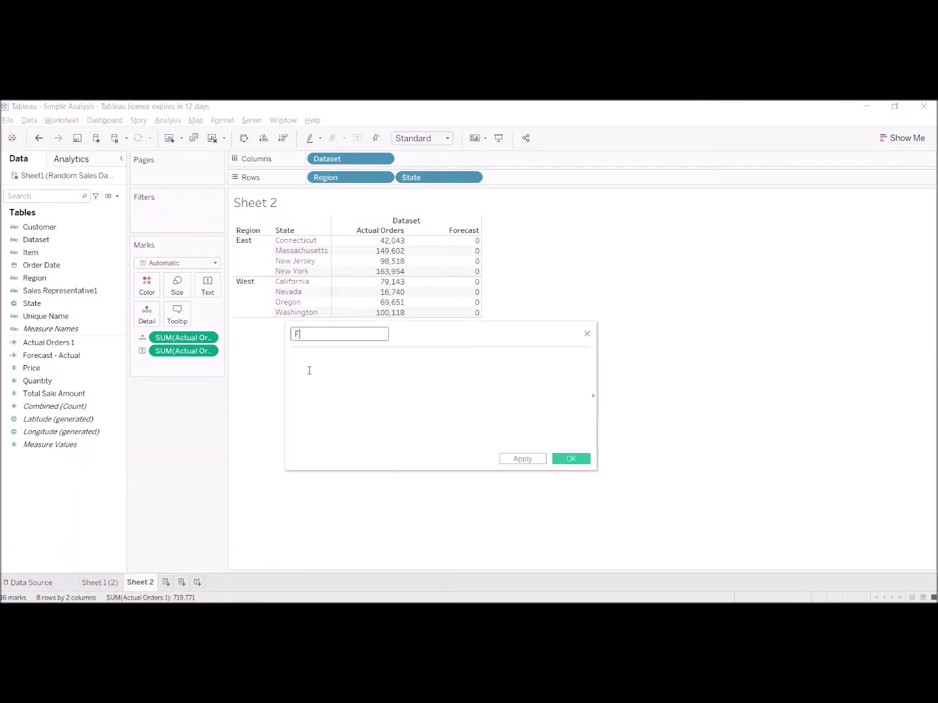
type("orecast 1")
left_click(309, 371)
- Begin the Forecast 1 formula with the condition if [Dataset] = "Forecast" then
type("if")
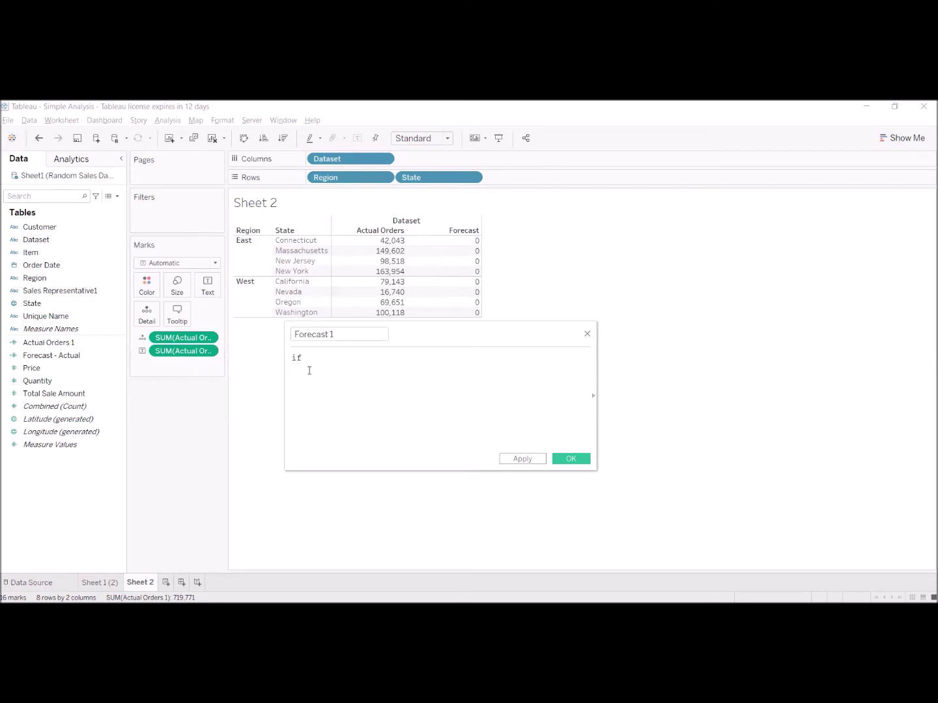
type("[Dataset]")
type("= ")
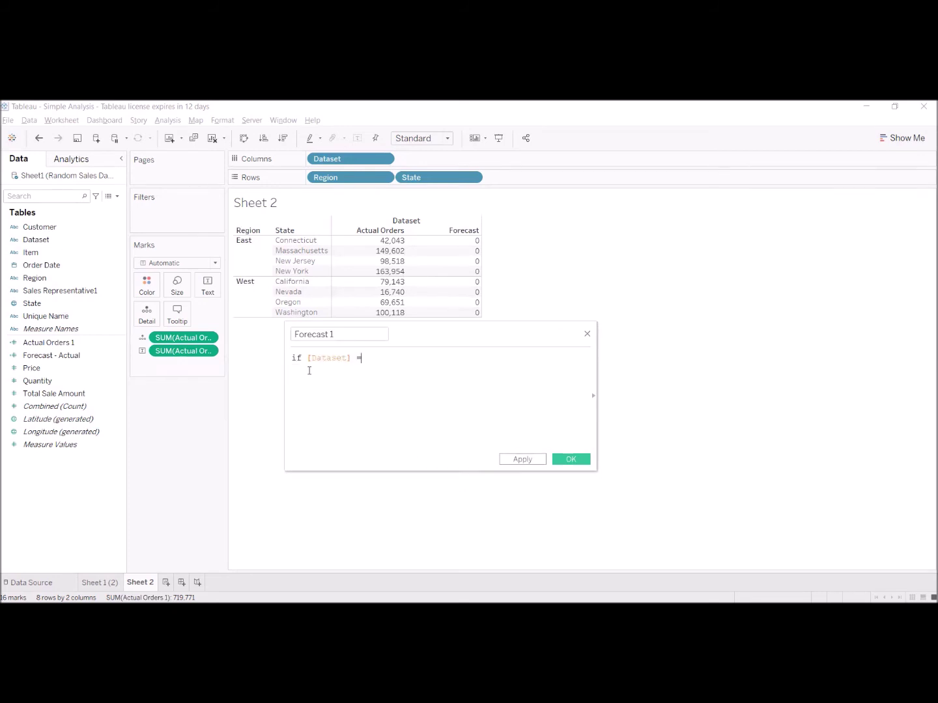
type("\"Forecast\" then ")
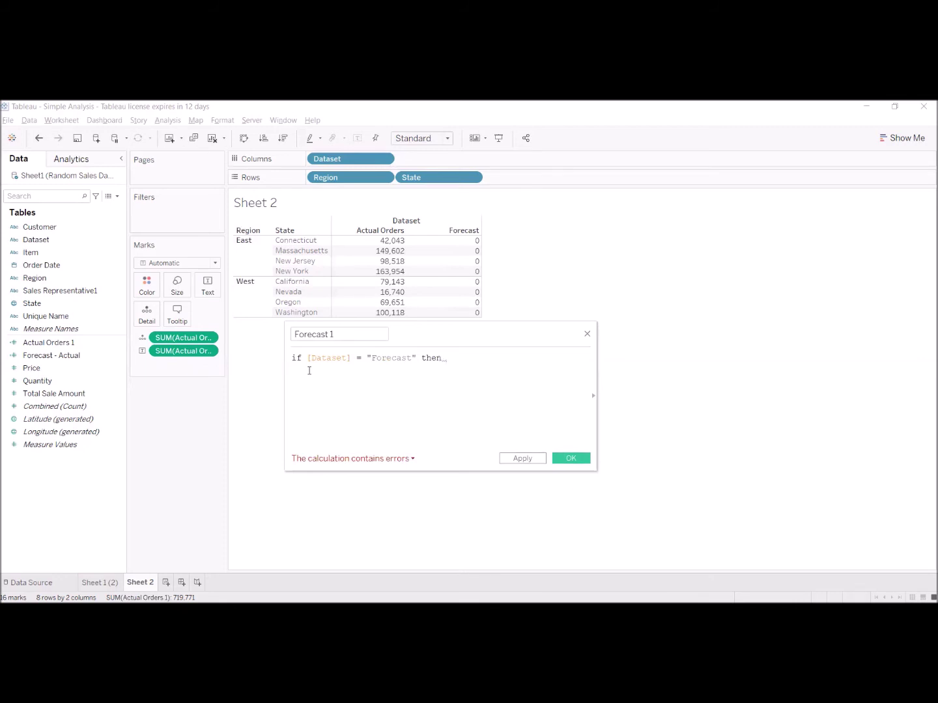
- Complete the Forecast 1 formula with [Total Sale Amount] ELSE 0 END and save the calculated field
type("tota")
key("Down")
key("Return")
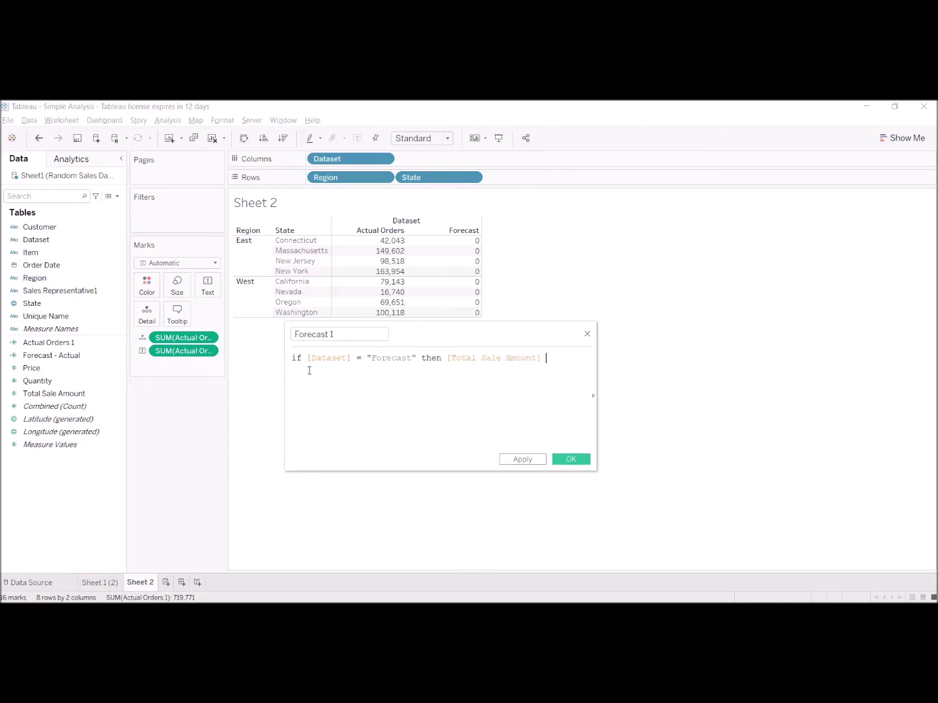
type("e")
key("Return")
type("0 ")
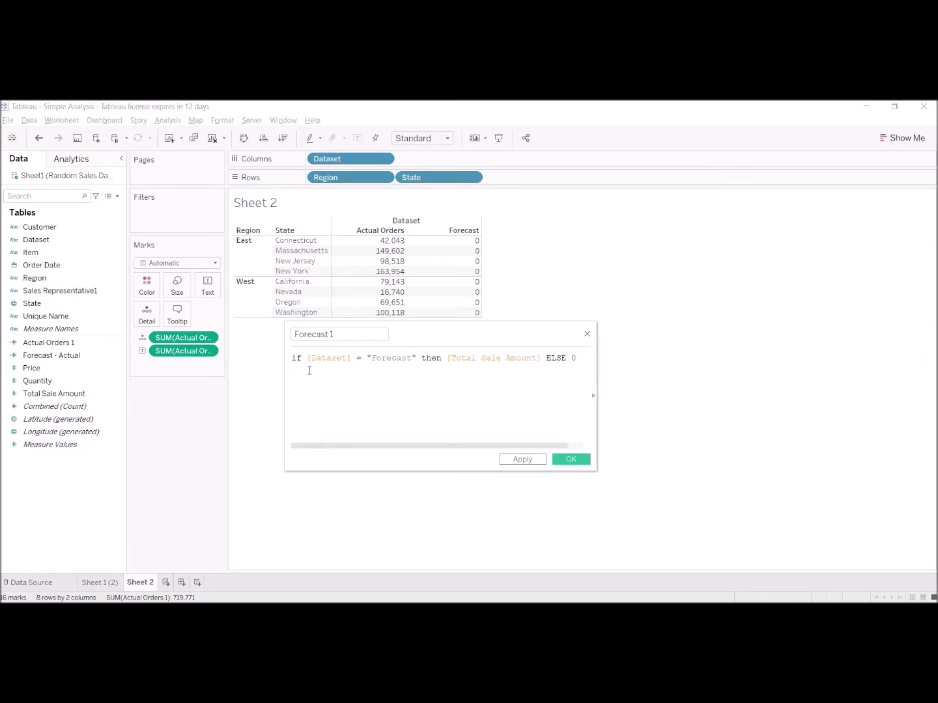
type("end")
key("Return")
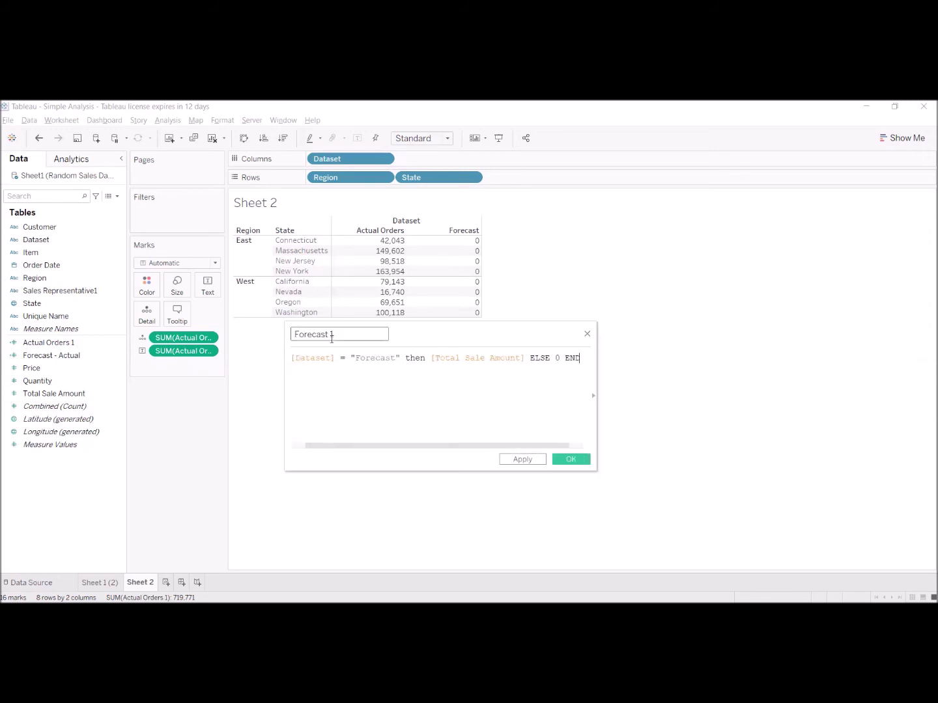
mouse_move(393, 369)
left_mouse_down()
mouse_move(364, 360)
mouse_move(383, 383)
left_mouse_up()
left_click(449, 414)
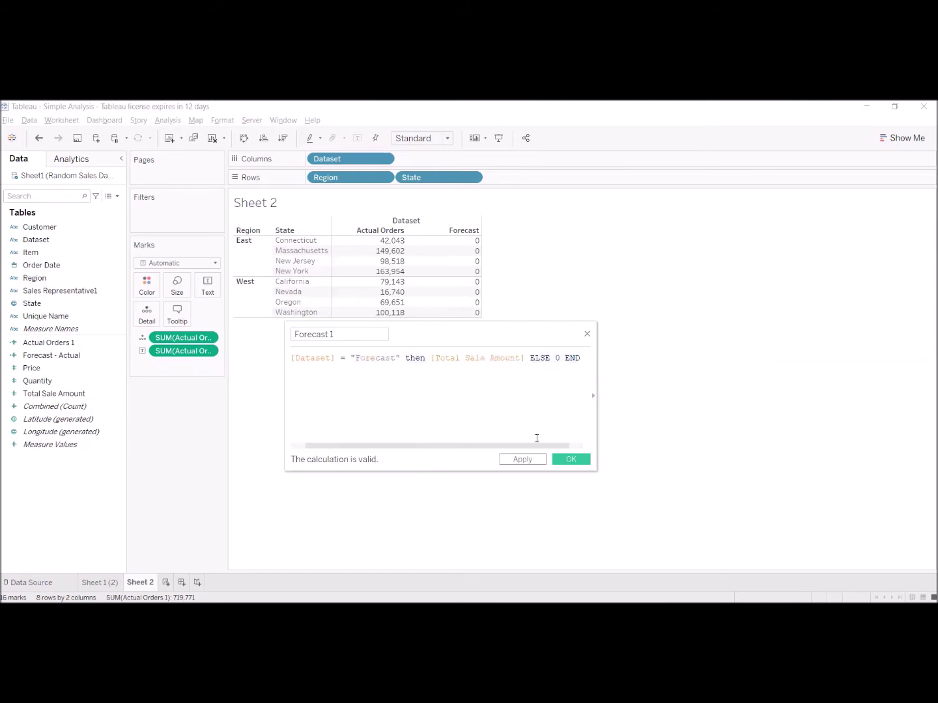
left_click(585, 461)
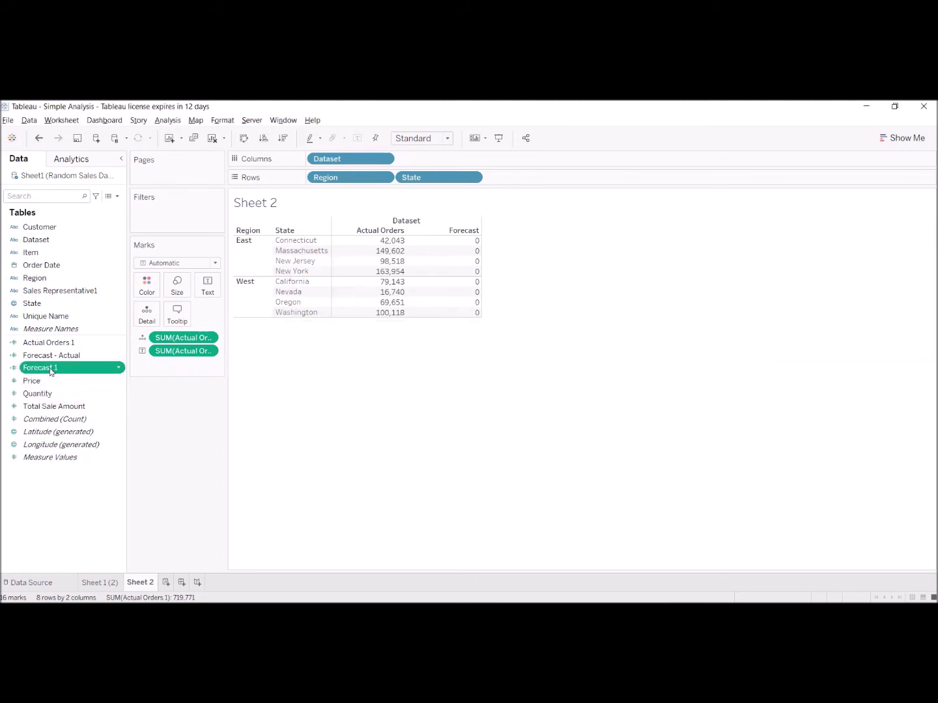
- Add Forecast 1 to the view and convert it to a text table showing Actual Orders 1 and Forecast 1
left_click_drag(56, 371, 153, 365)
left_click_drag(451, 281, 452, 322)
left_click(885, 139)
left_click(837, 172)
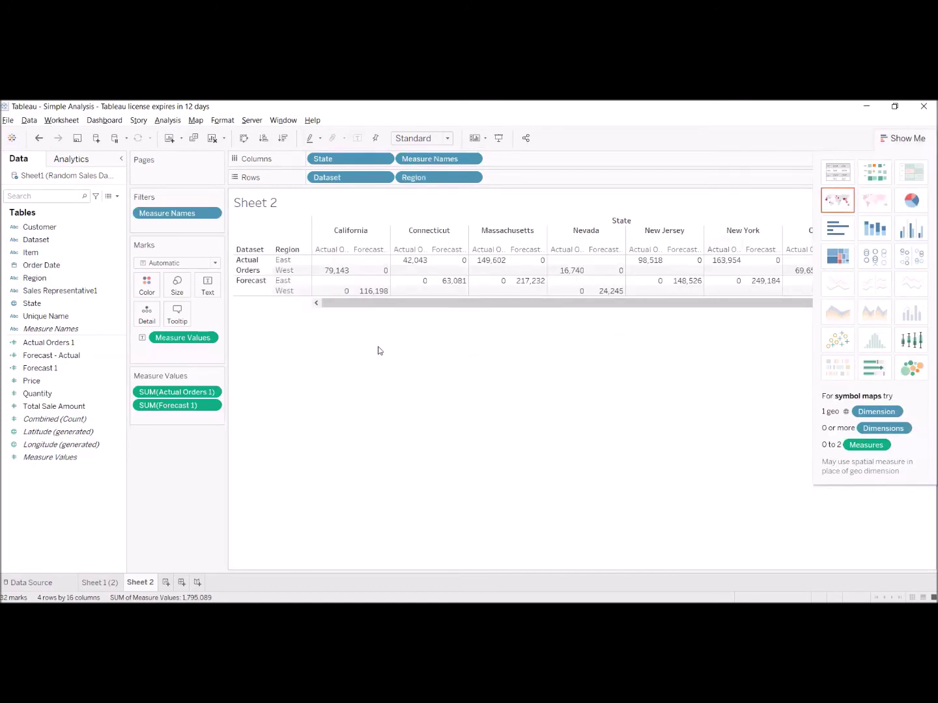
left_click(909, 138)
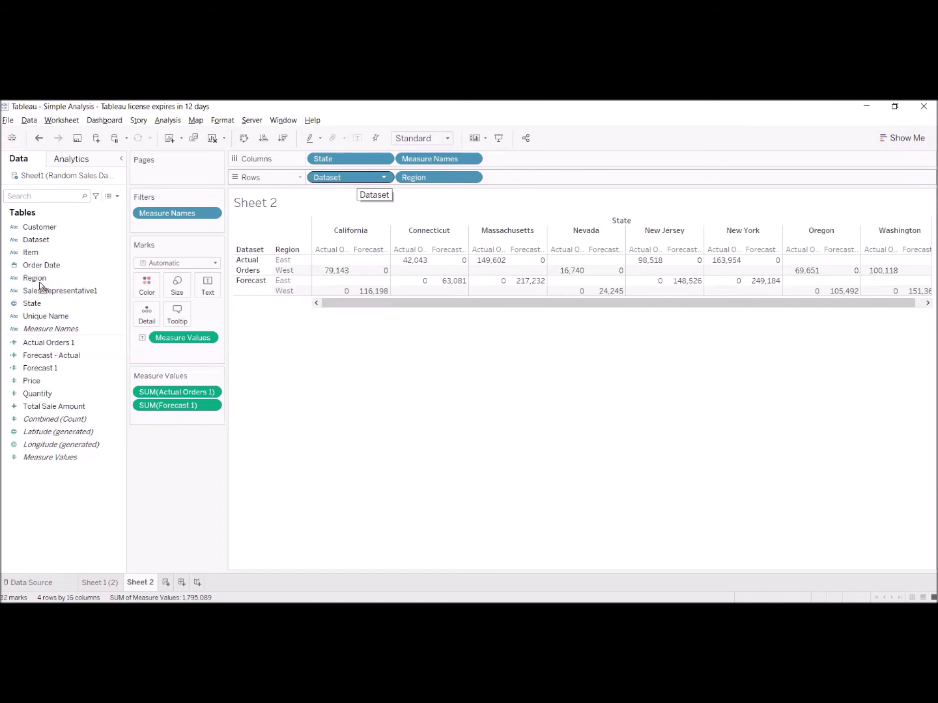
- Remove State from the columns and Dataset from the rows, and widen the Actual Orders 1 and Forecast 1 columns
key("ctrl+z")
key("ctrl+z")
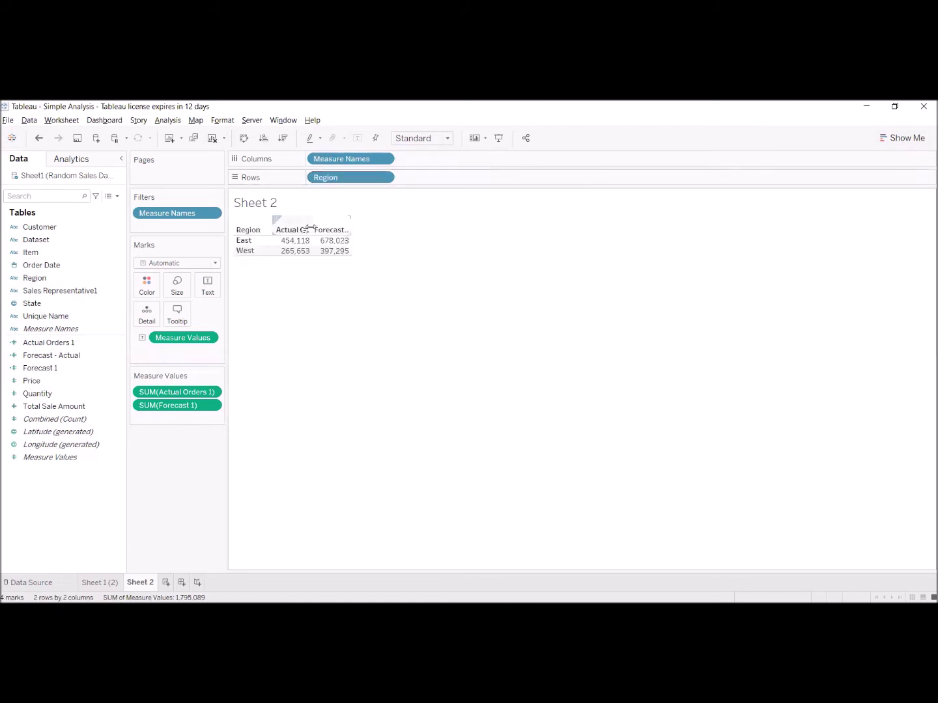
left_click_drag(312, 228, 393, 233)
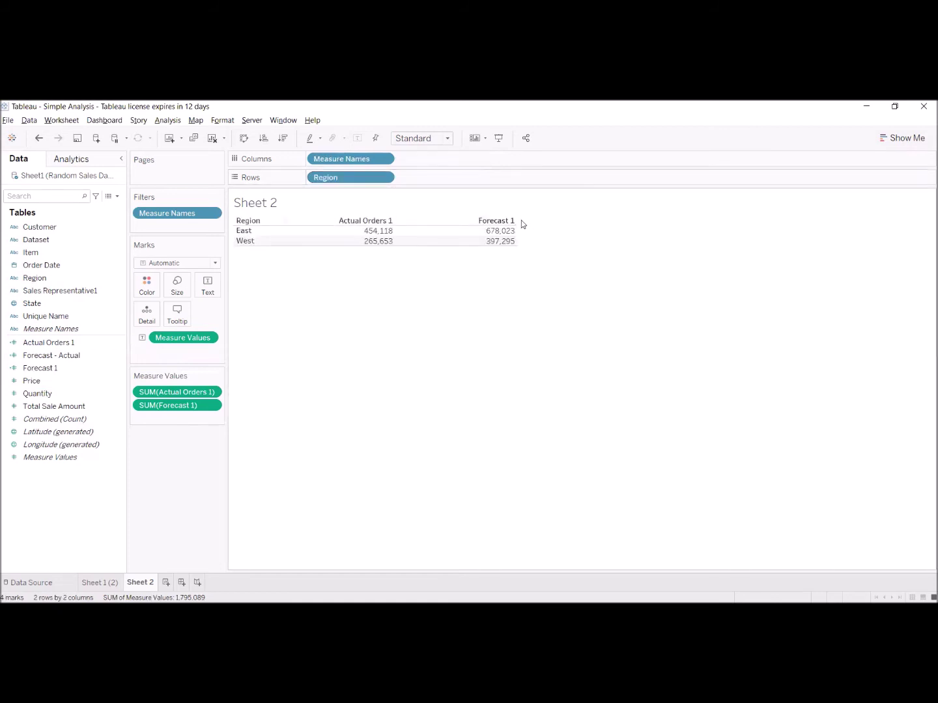
left_click_drag(518, 222, 536, 219)
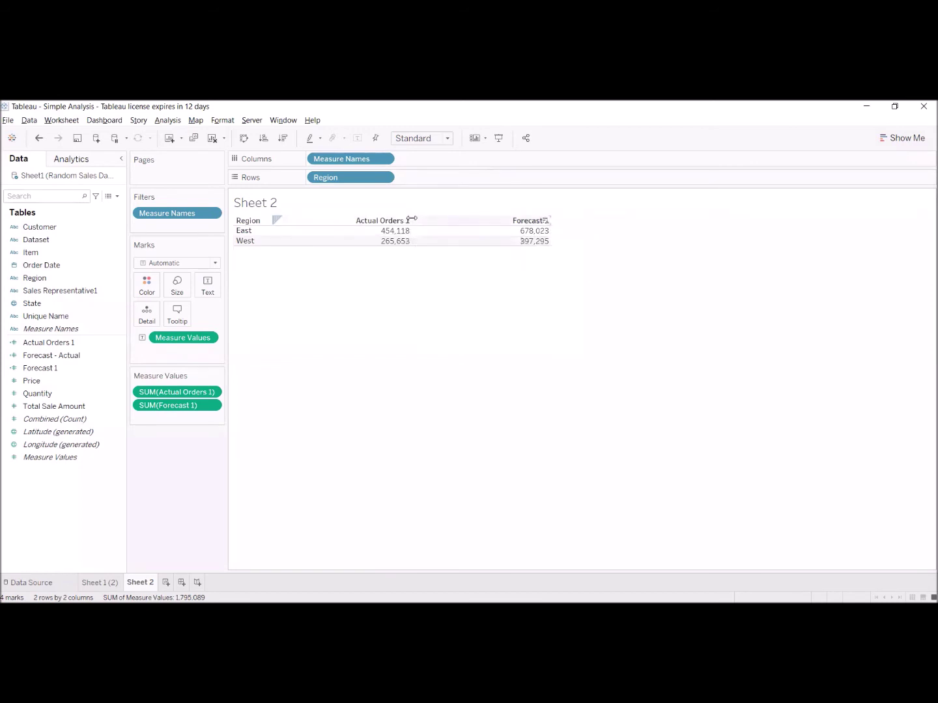
- Add State to the rows after Region to break the table down by state
left_click(44, 278)
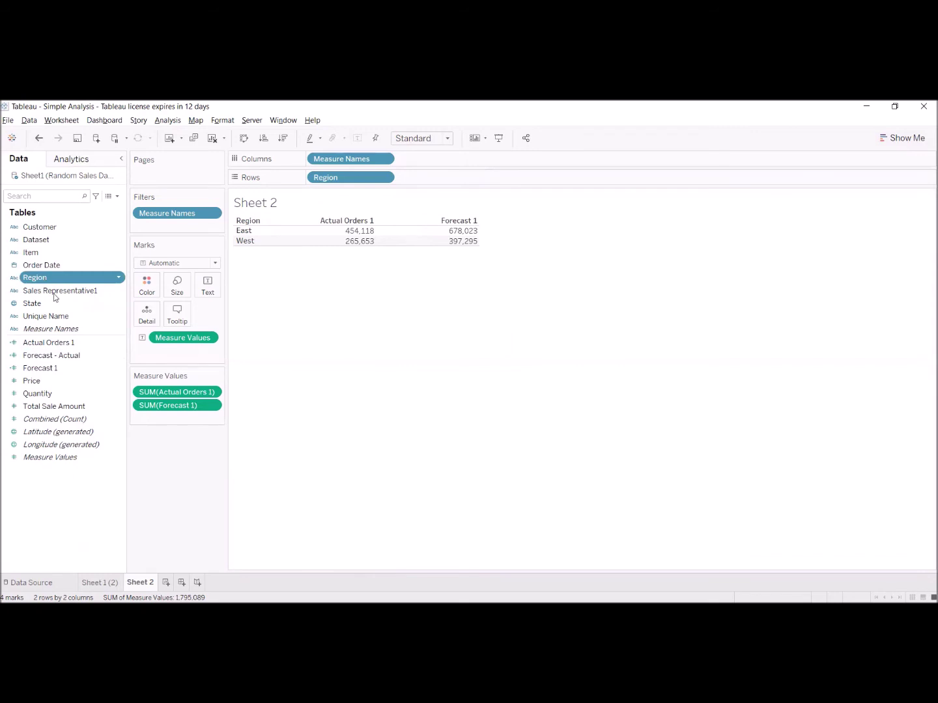
left_click(57, 305)
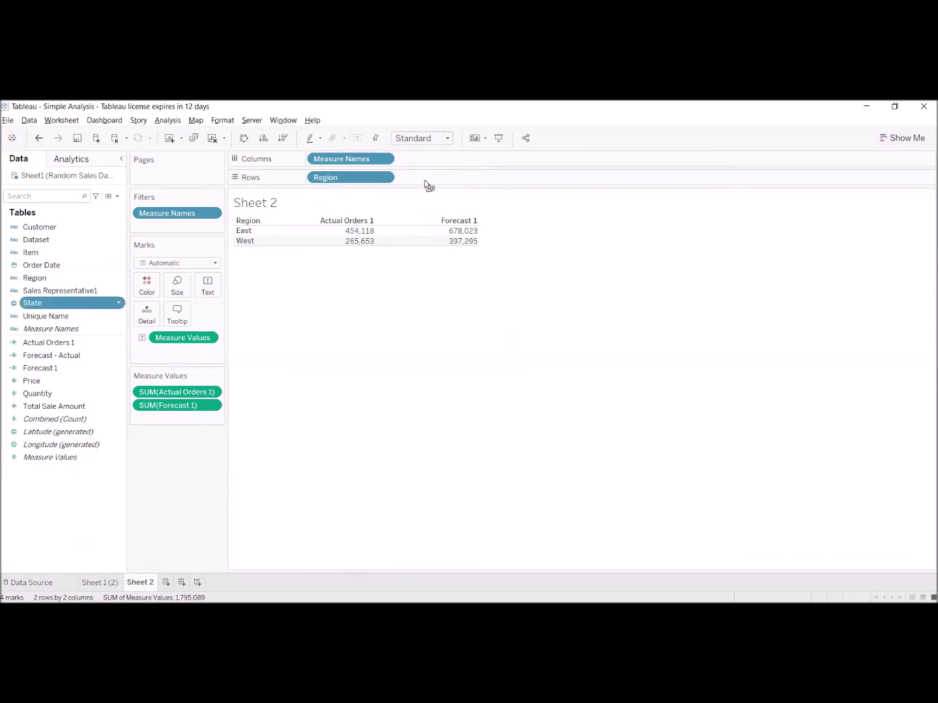
left_click_drag(263, 393, 391, 260)
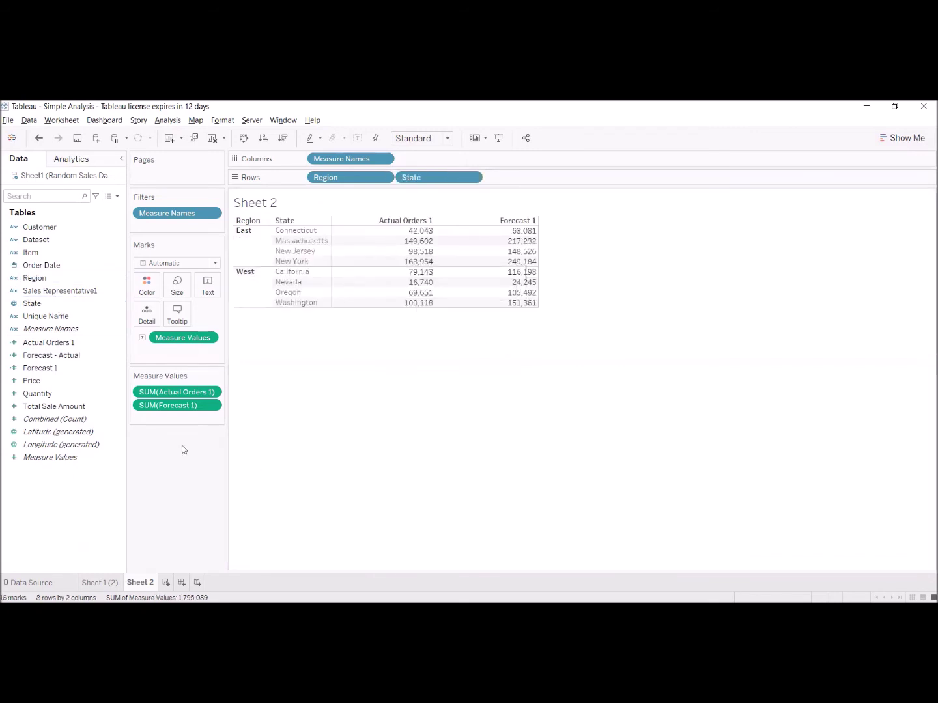
- Create a new calculated field named % ( Actual/Forecast)
right_click(94, 480)
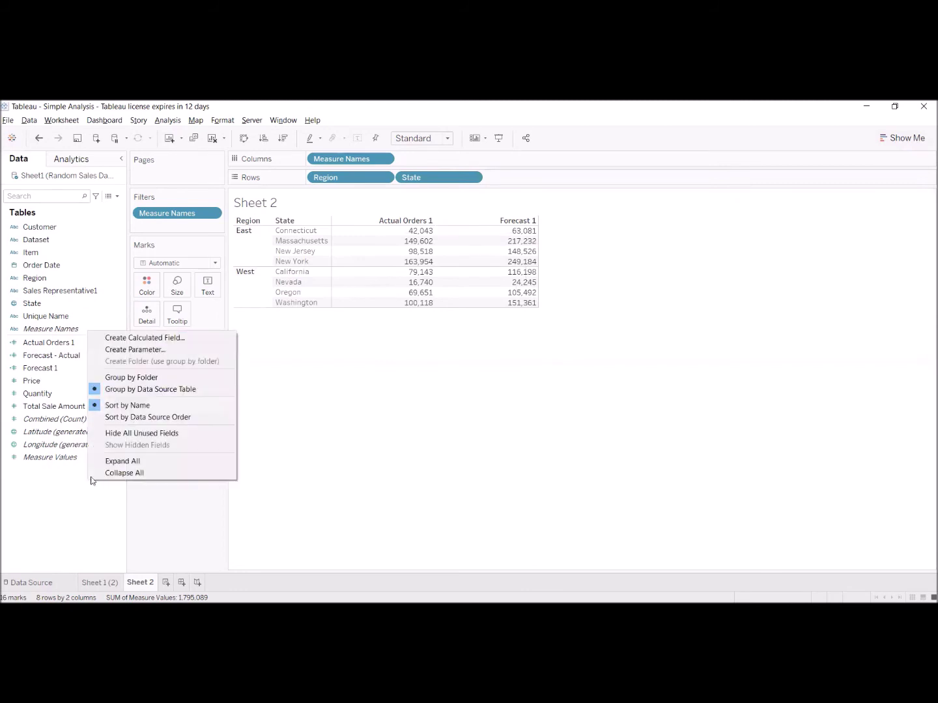
left_click(138, 343)
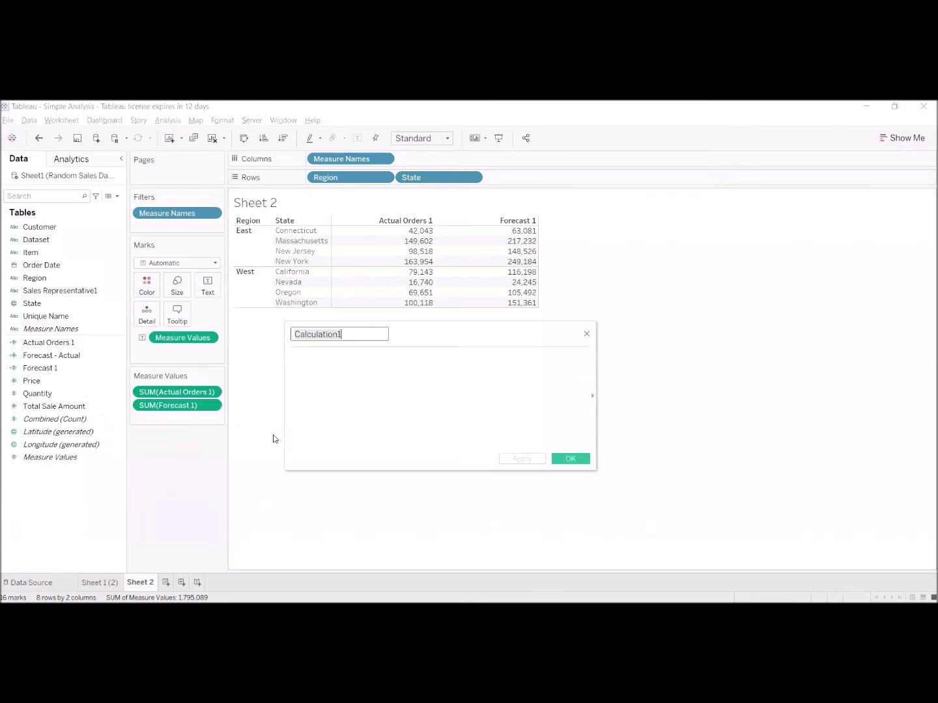
type("Forecast")
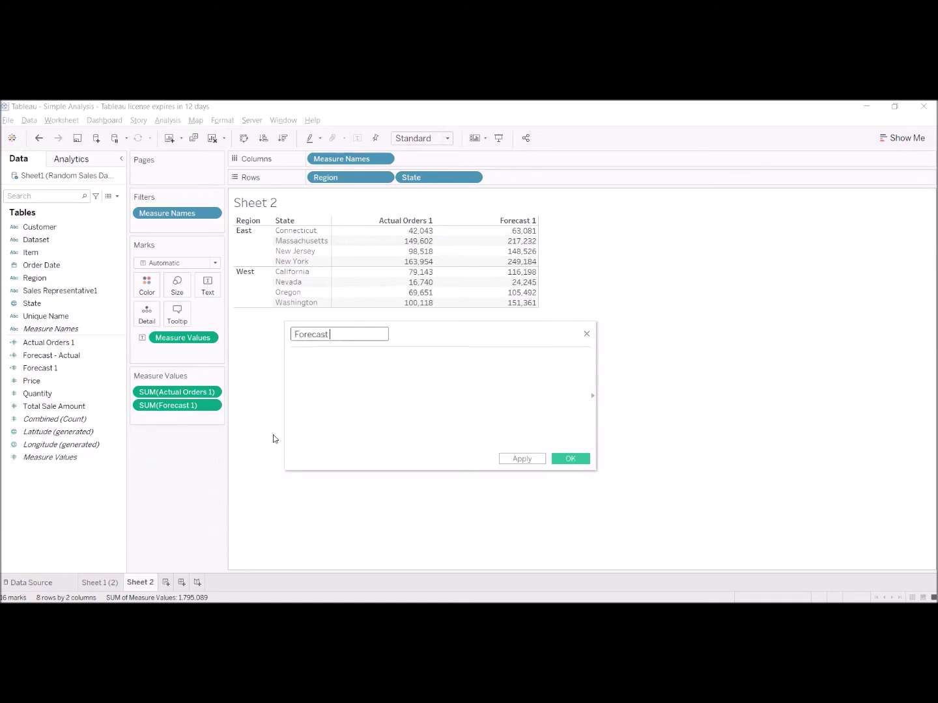
key("ctrl+a")
key("BackSpace")
type("% ( Actual/Forecast)")
key("Tab")
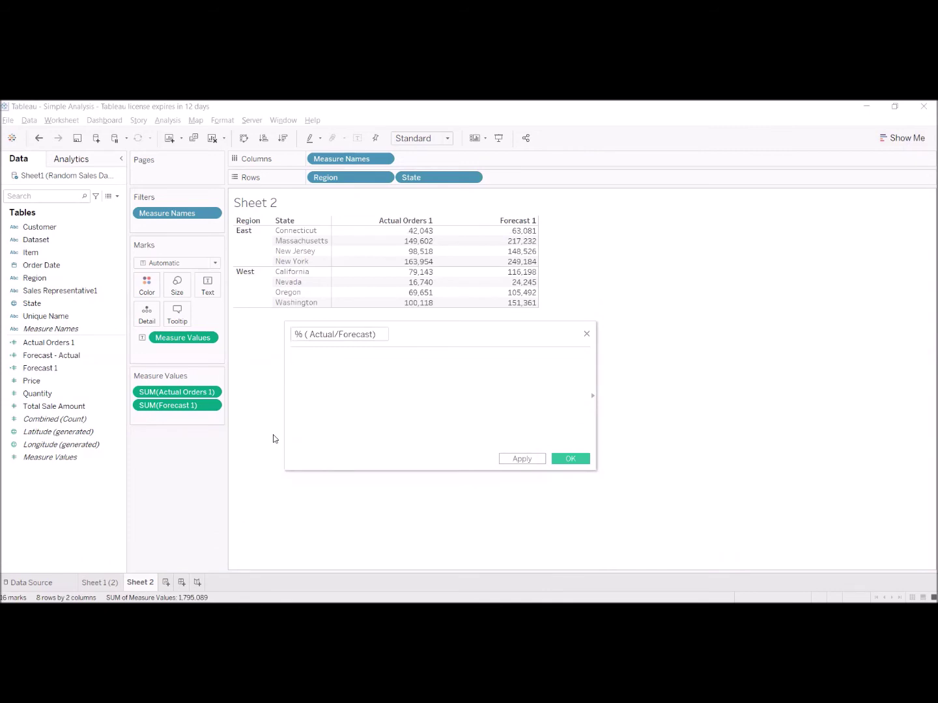
- Enter the formula [Actual Orders 1] / [Forecast 1] for the new field and save it
type("ac")
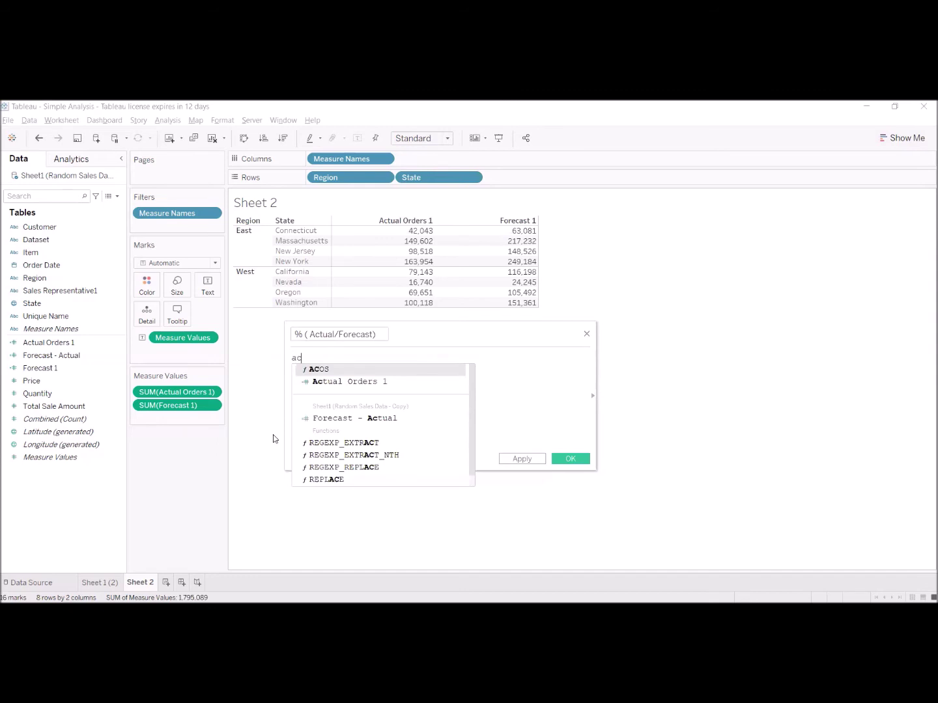
key("Down")
key("Return")
type("/")
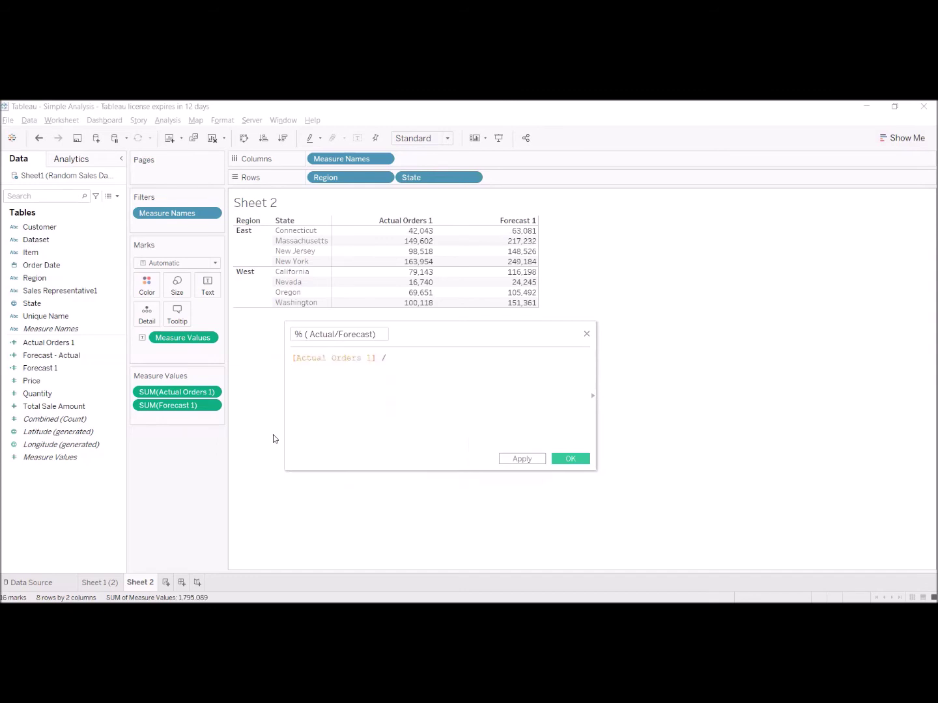
type("for")
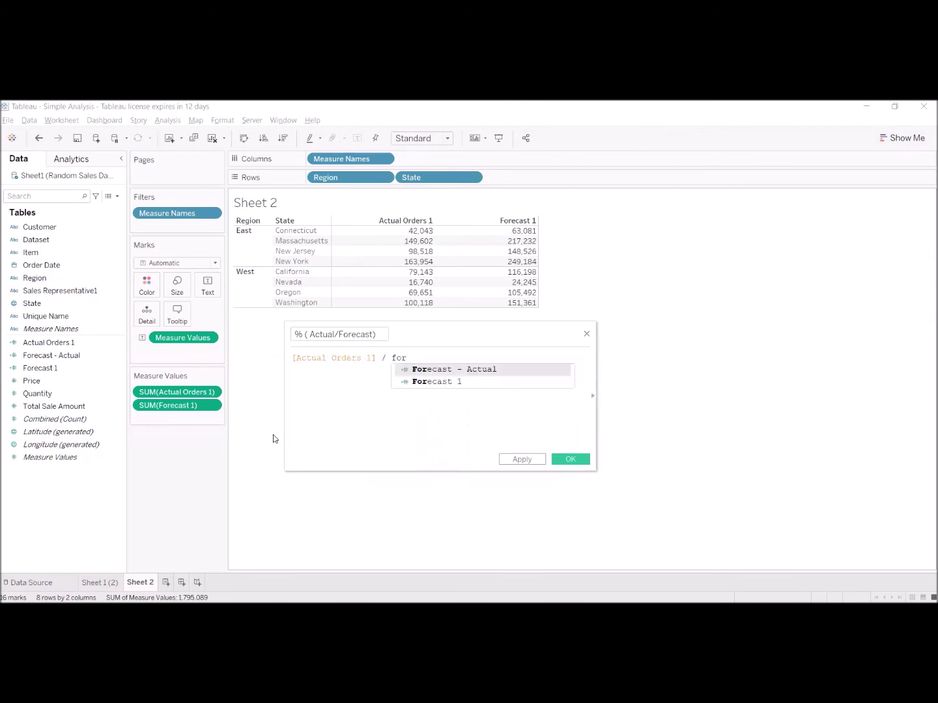
key("Down")
key("Return")
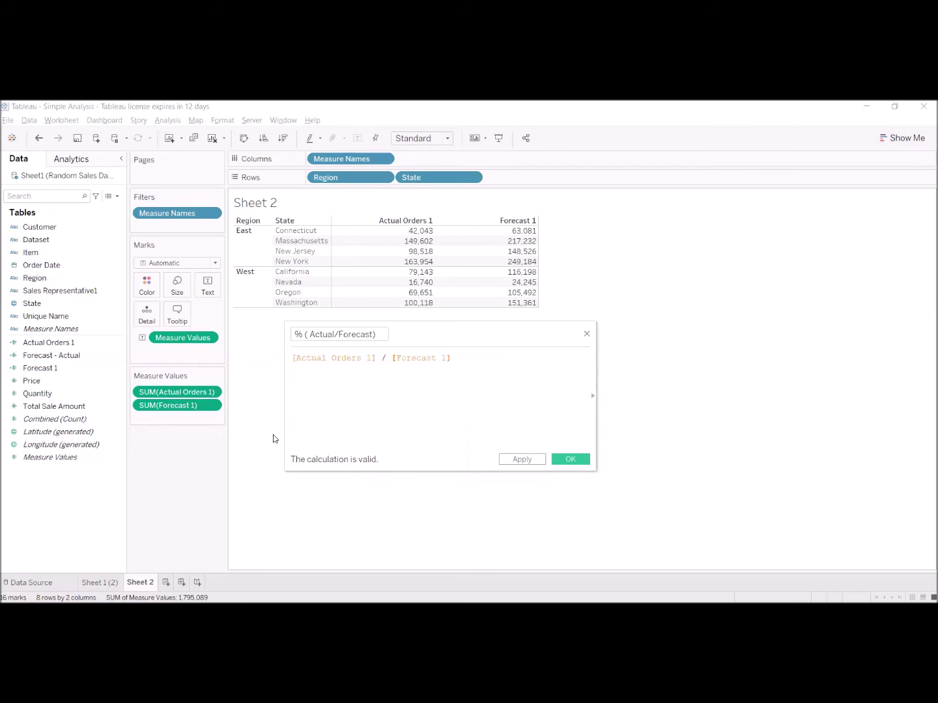
left_click(570, 459)
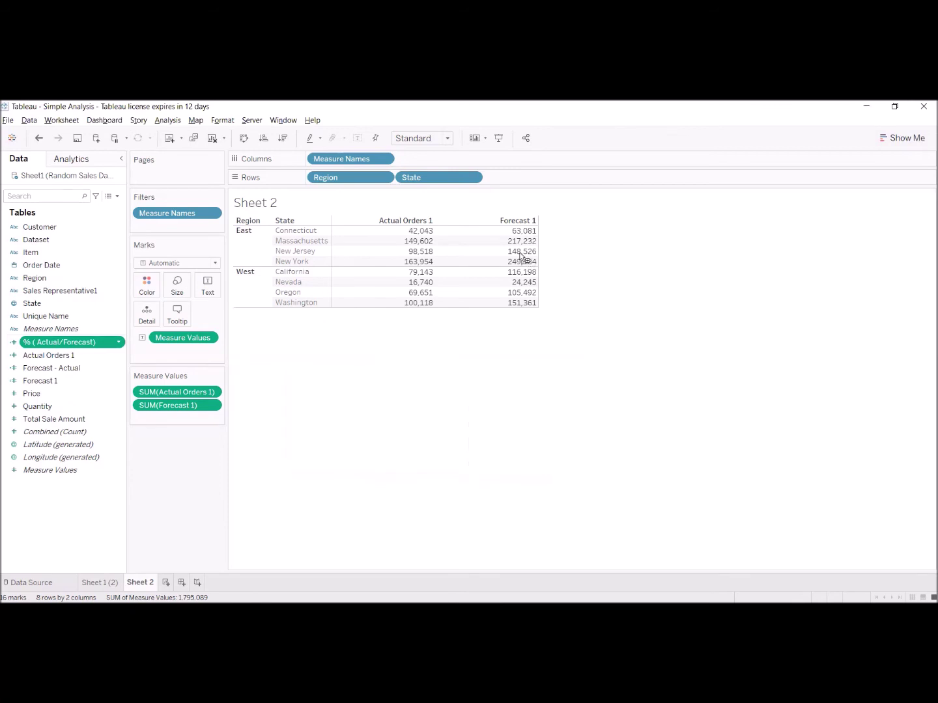
- Add % ( Actual/Forecast) to the table's measures and format its numbers as Percentage
left_click_drag(521, 256, 529, 320)
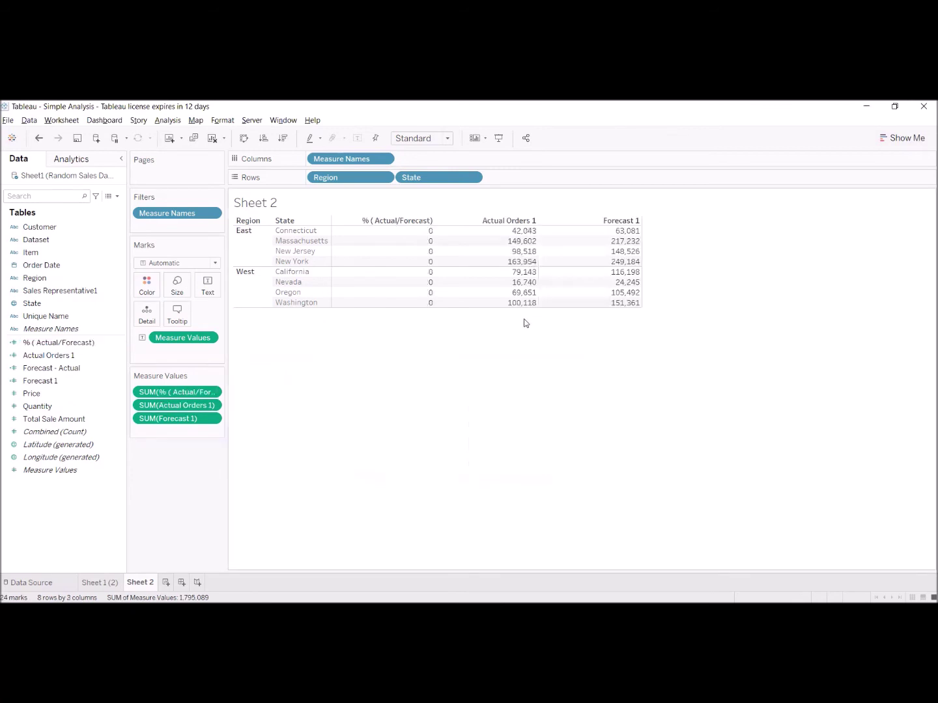
mouse_move(411, 233)
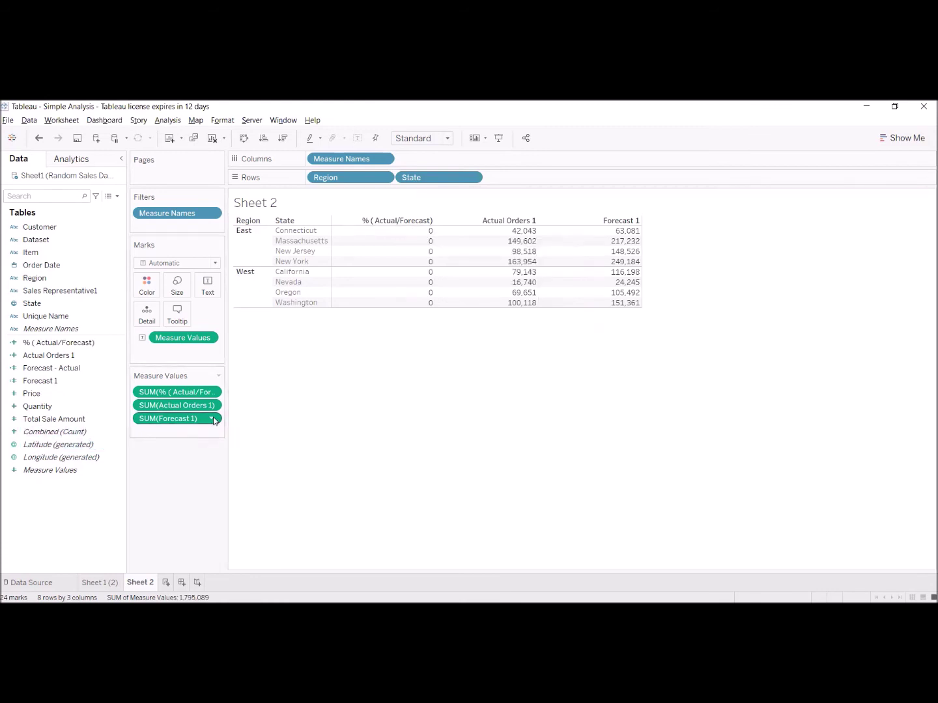
left_click(210, 392)
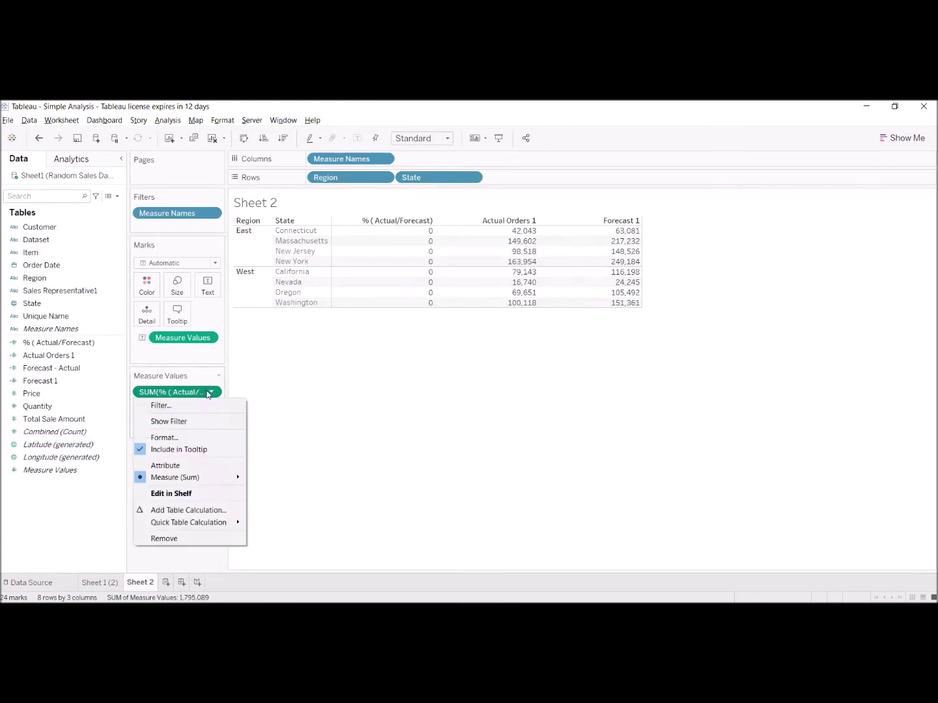
left_click(188, 437)
left_click(91, 232)
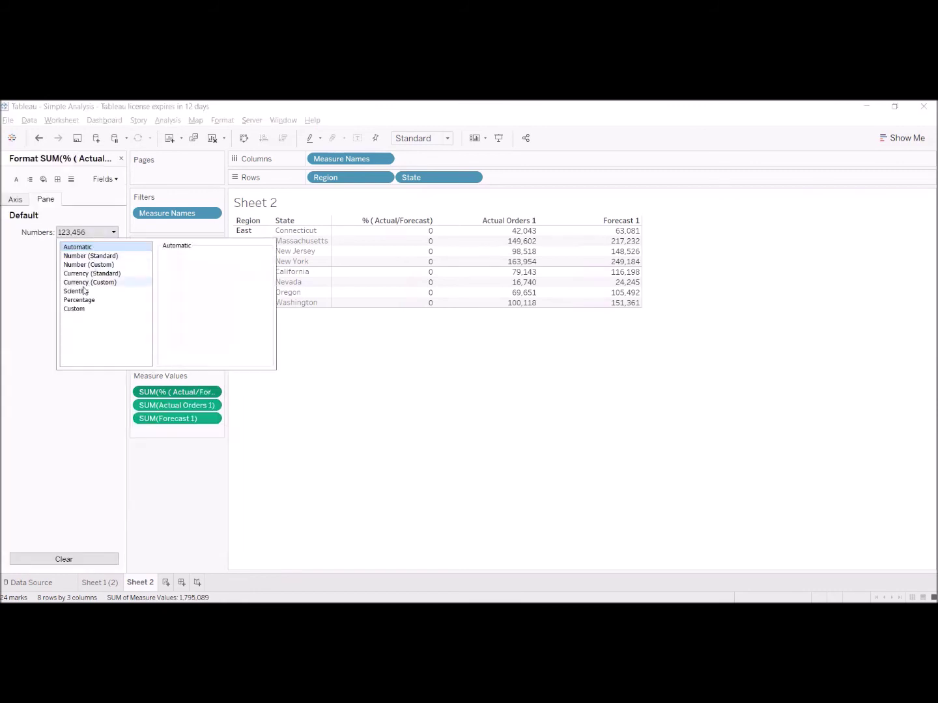
left_click(79, 300)
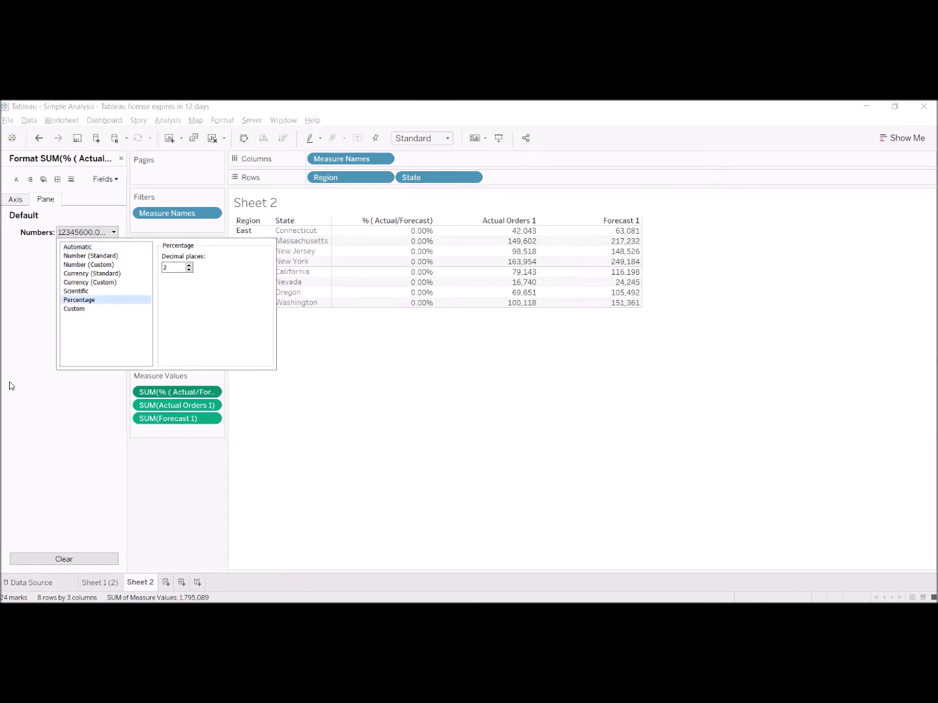
left_click(85, 233)
left_click(121, 159)
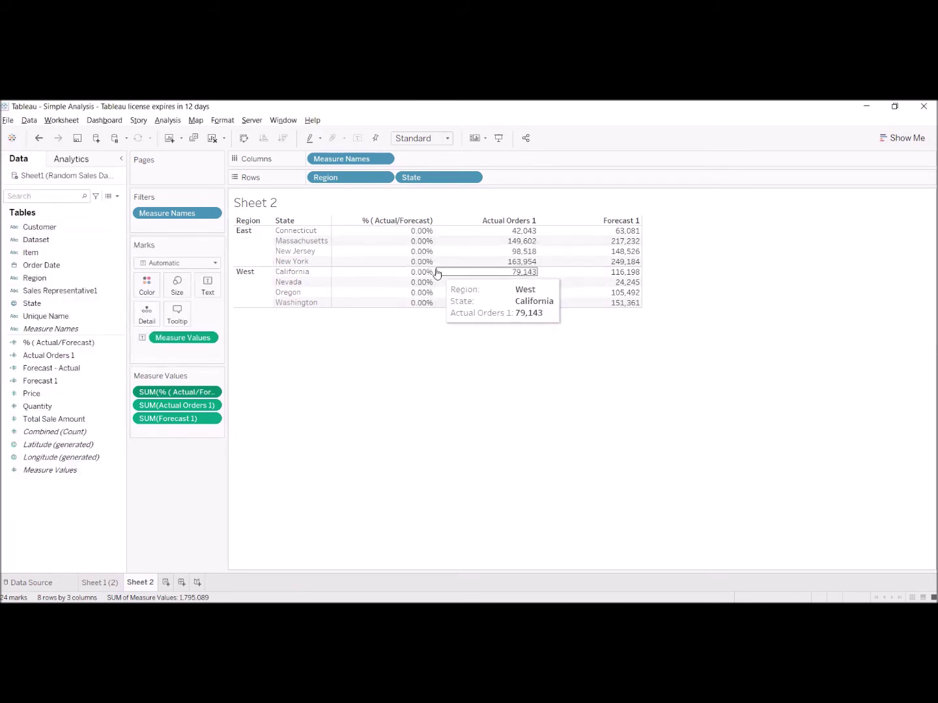
- Reopen the % ( Actual/Forecast) calculation and wrap [Actual Orders 1] in SUM()
left_click(213, 393)
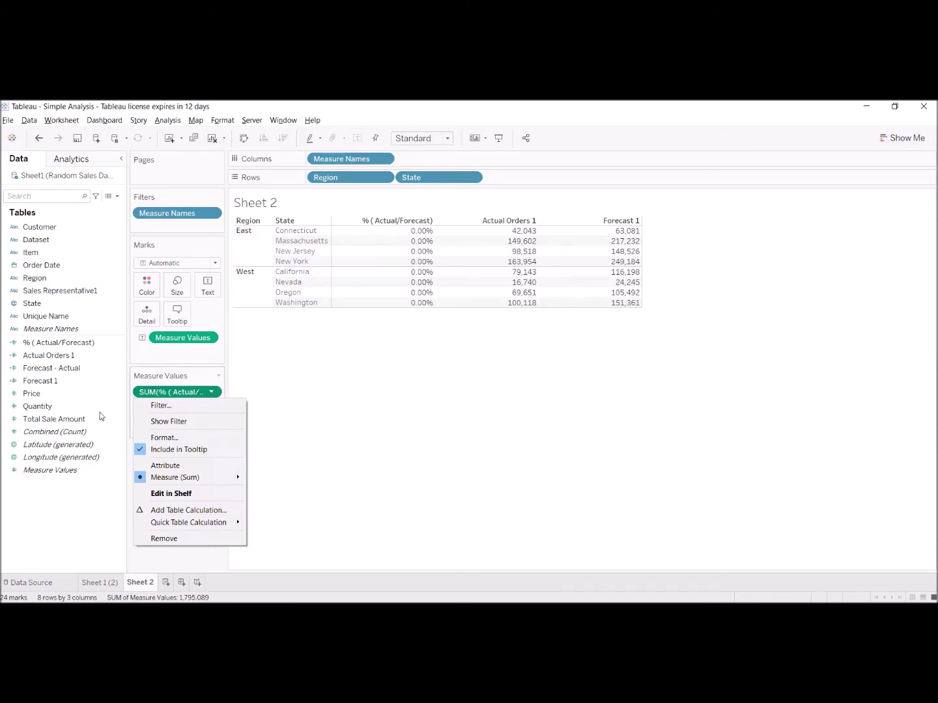
left_click(112, 347)
right_click(116, 345)
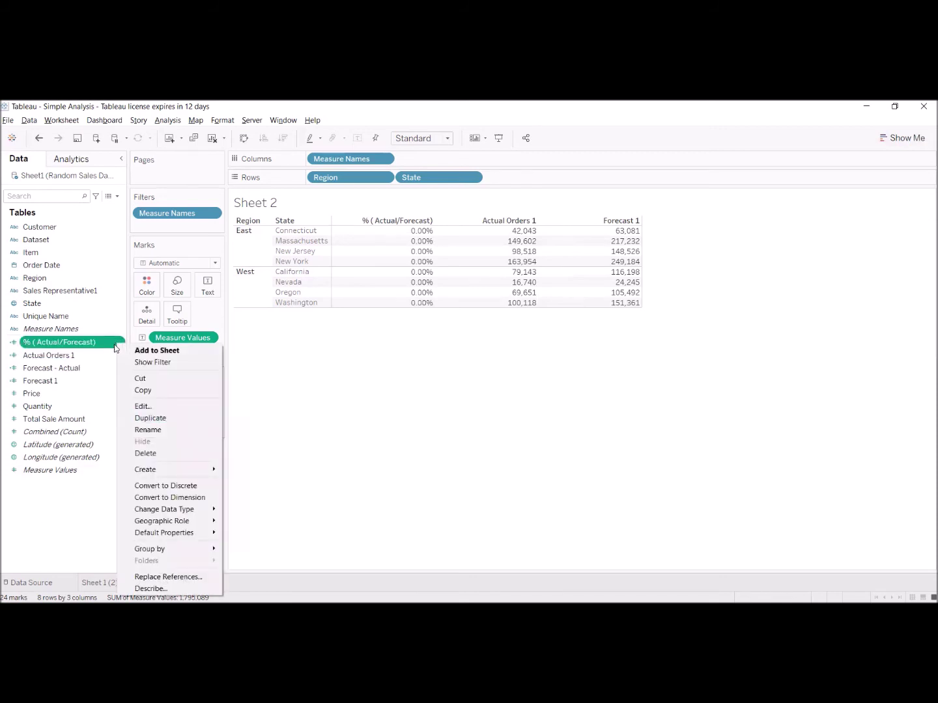
left_click(143, 407)
triple_click(290, 362)
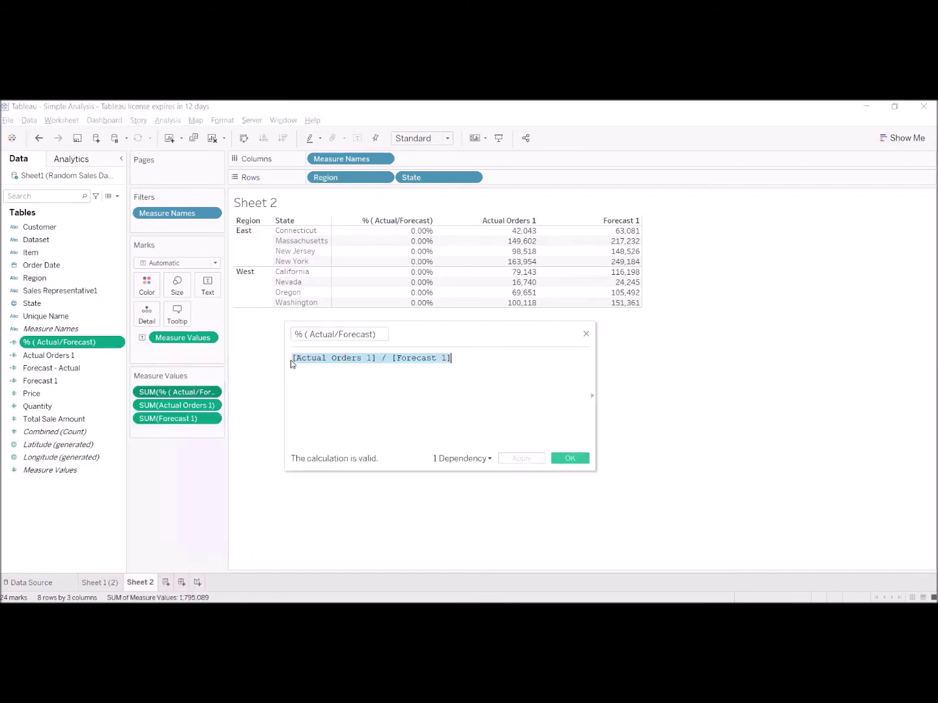
left_click(293, 362)
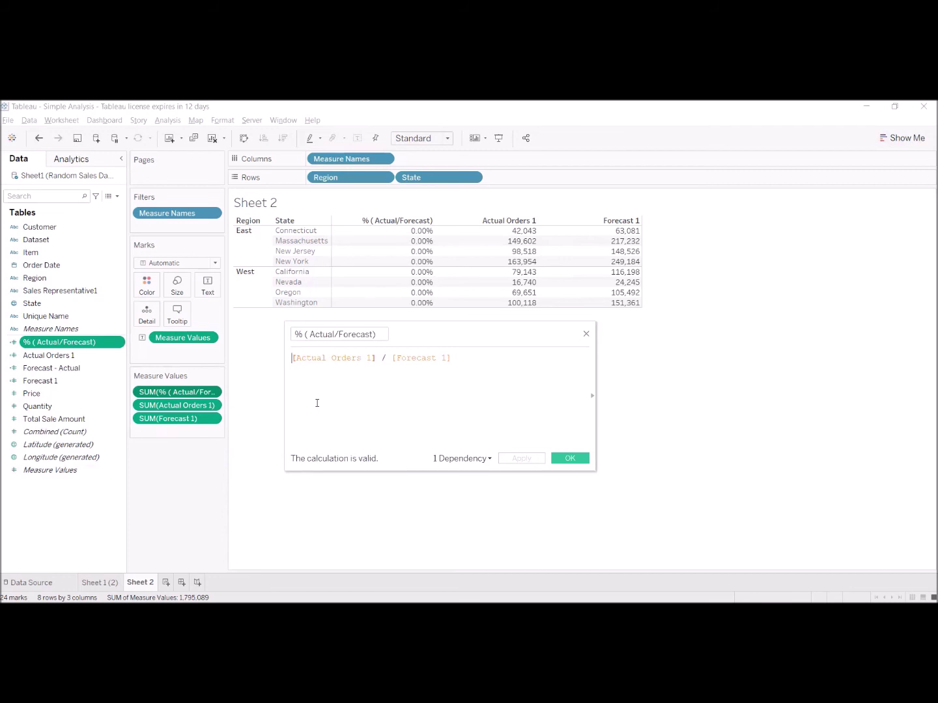
type("s")
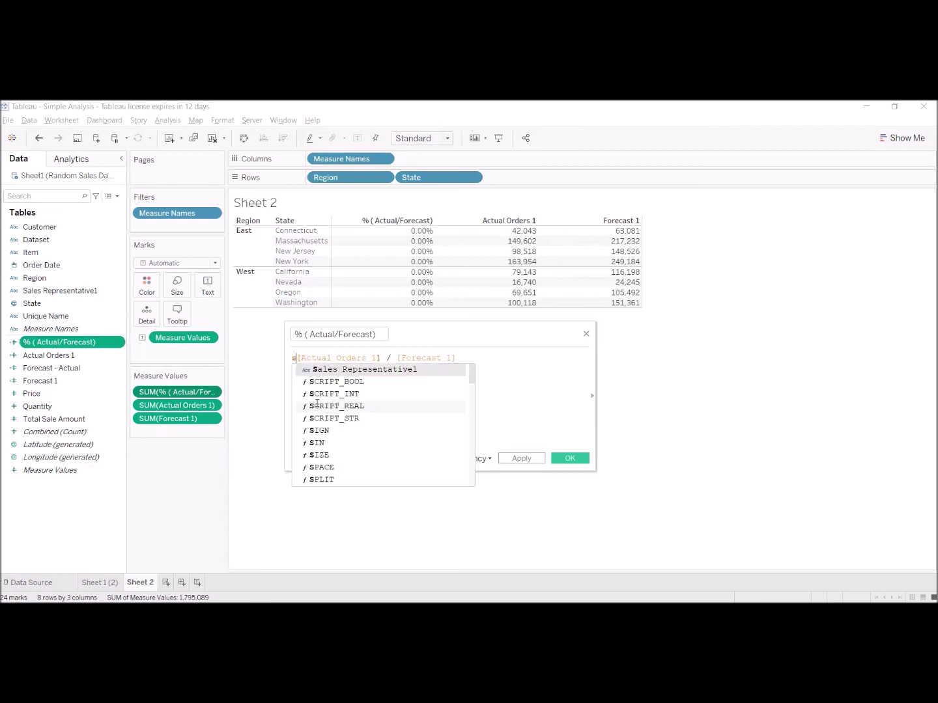
type("um(")
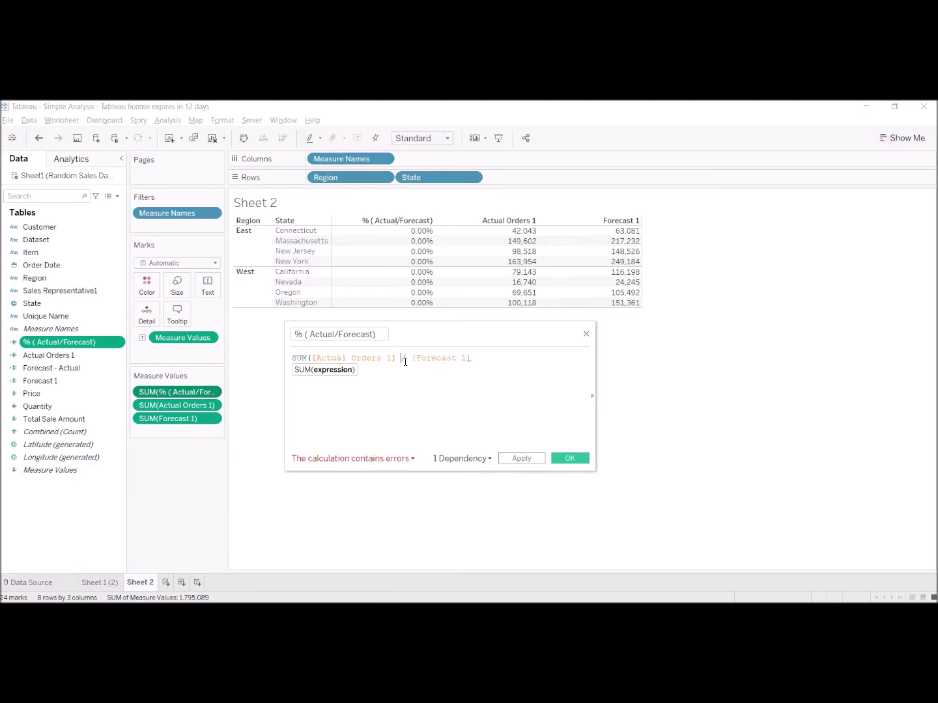
left_click(396, 358)
type(")")
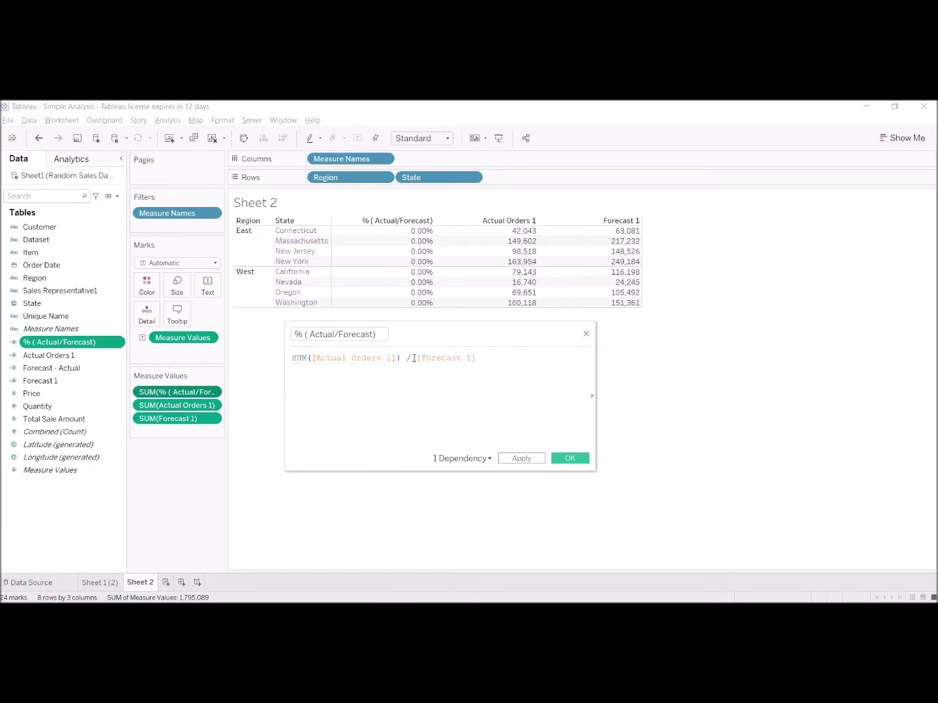
- Wrap [Forecast 1] in SUM() as the formula's divisor and save the calculated field
left_click(416, 358)
type("s")
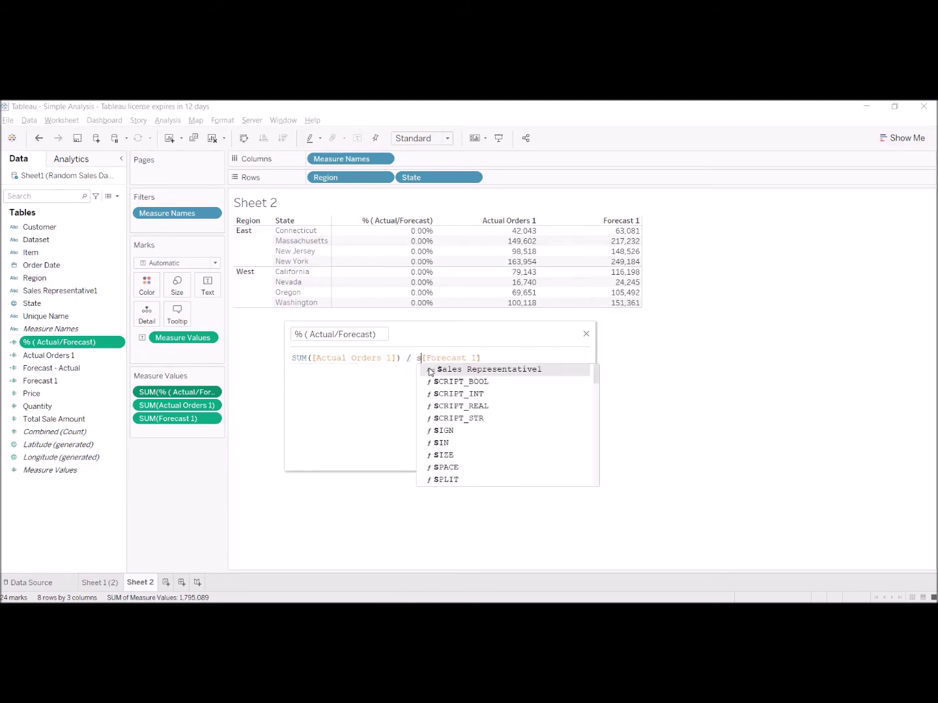
type("um(")
left_click(550, 361)
type(")")
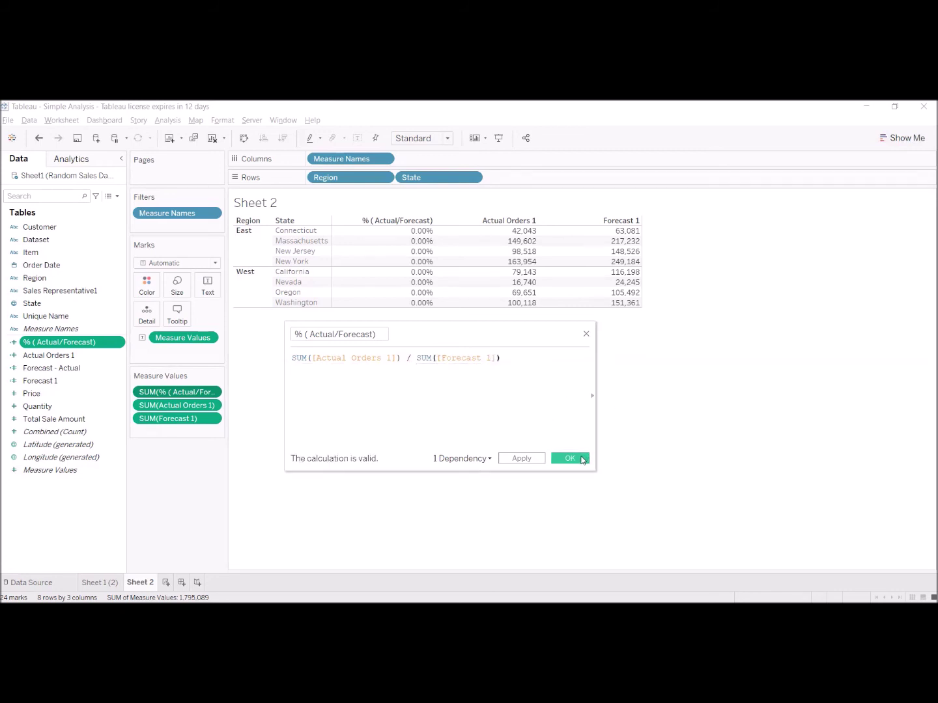
left_click(569, 459)
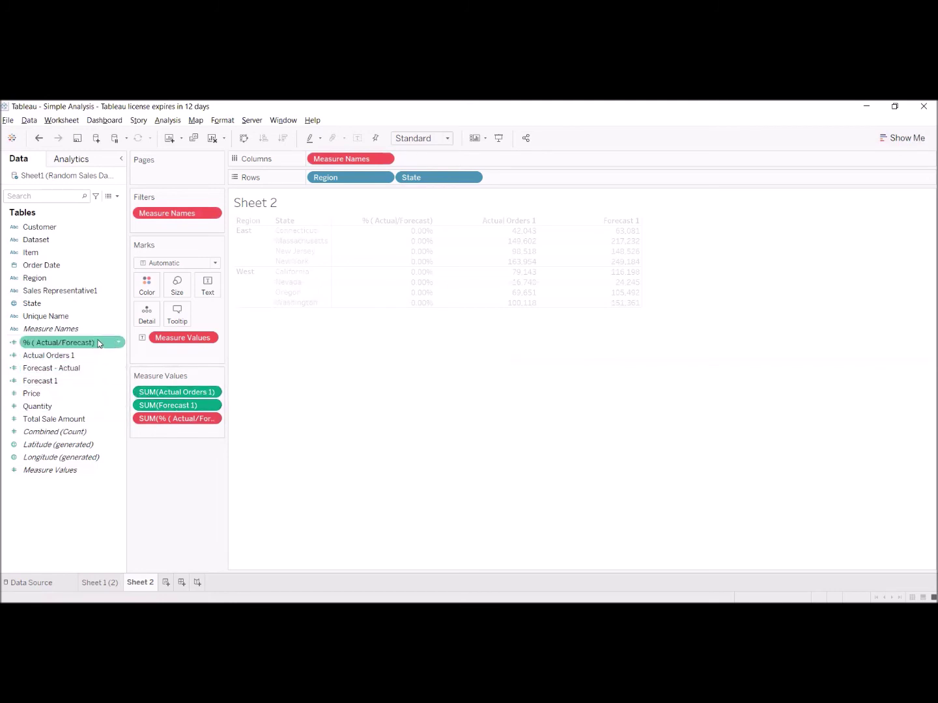
- Check the % ( Actual/Forecast) calculation and the error and options of its SUM measure in the table
right_click(120, 343)
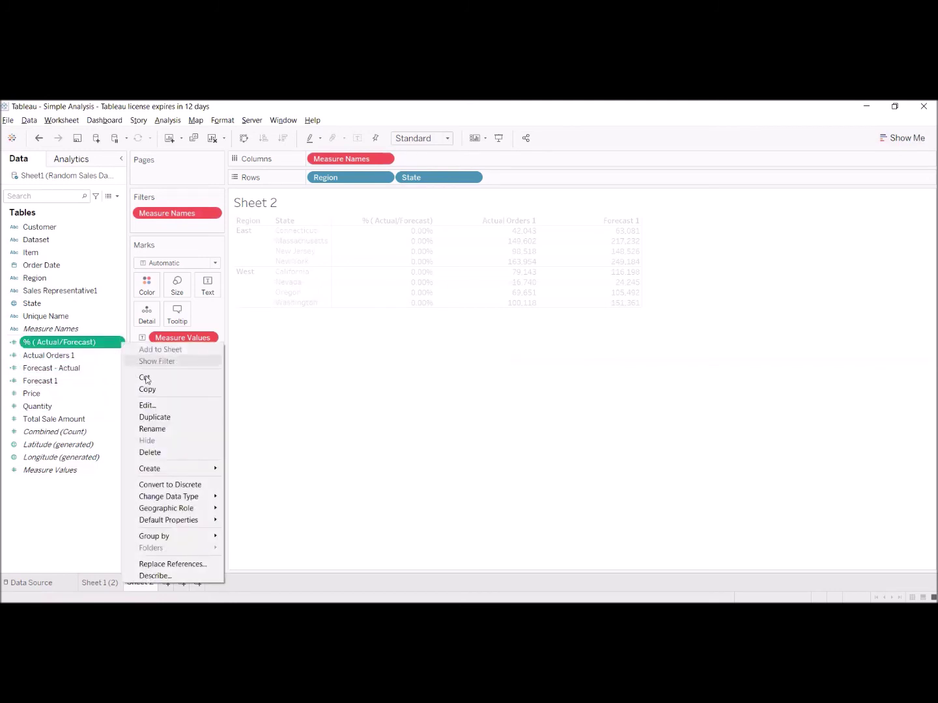
left_click(156, 404)
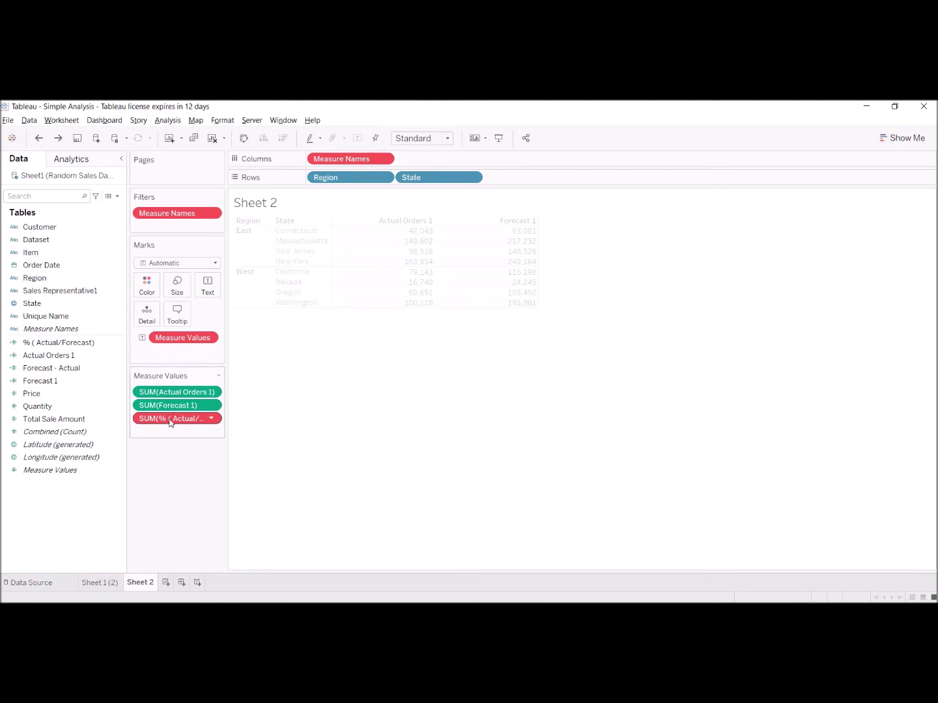
mouse_move(169, 423)
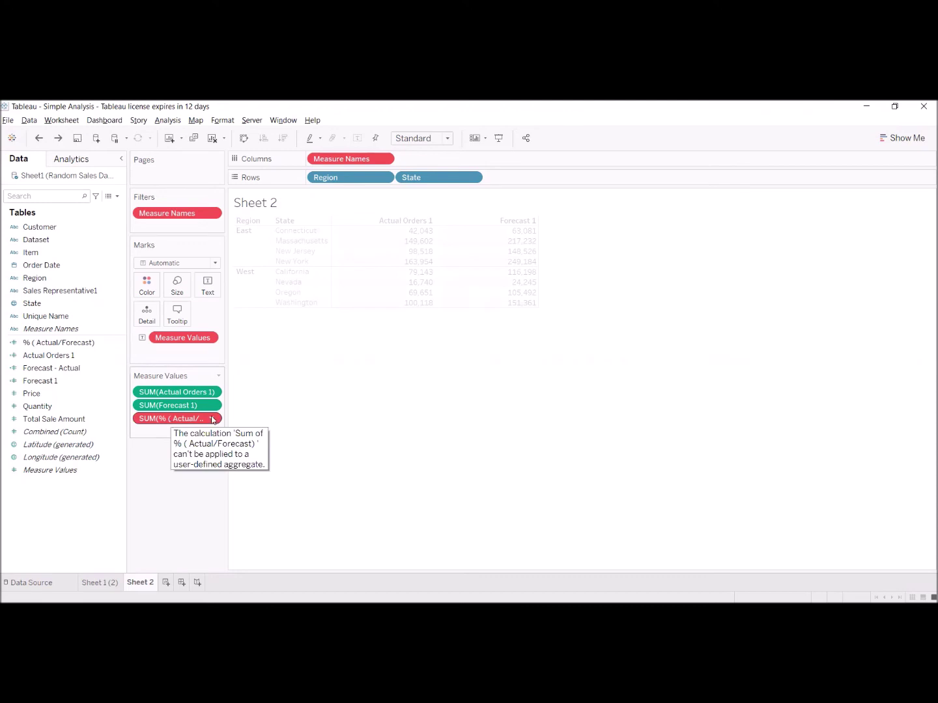
left_click(211, 418)
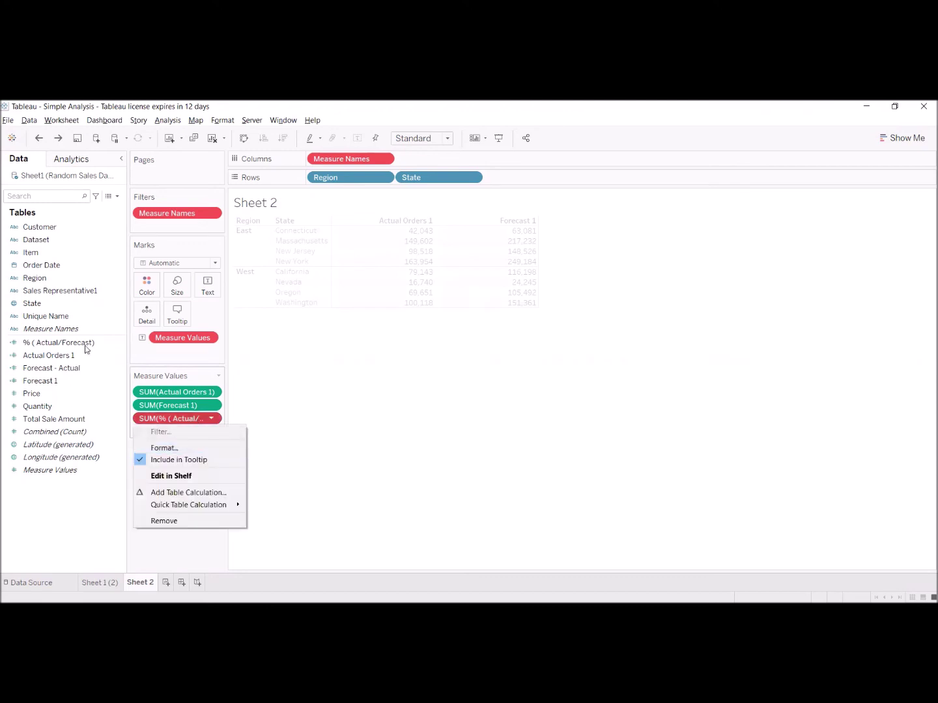
- Review the SUM([Actual Orders 1]) and SUM([Forecast 1]) parts of the % ( Actual/Forecast) formula, leaving the calculation unedited
right_click(118, 342)
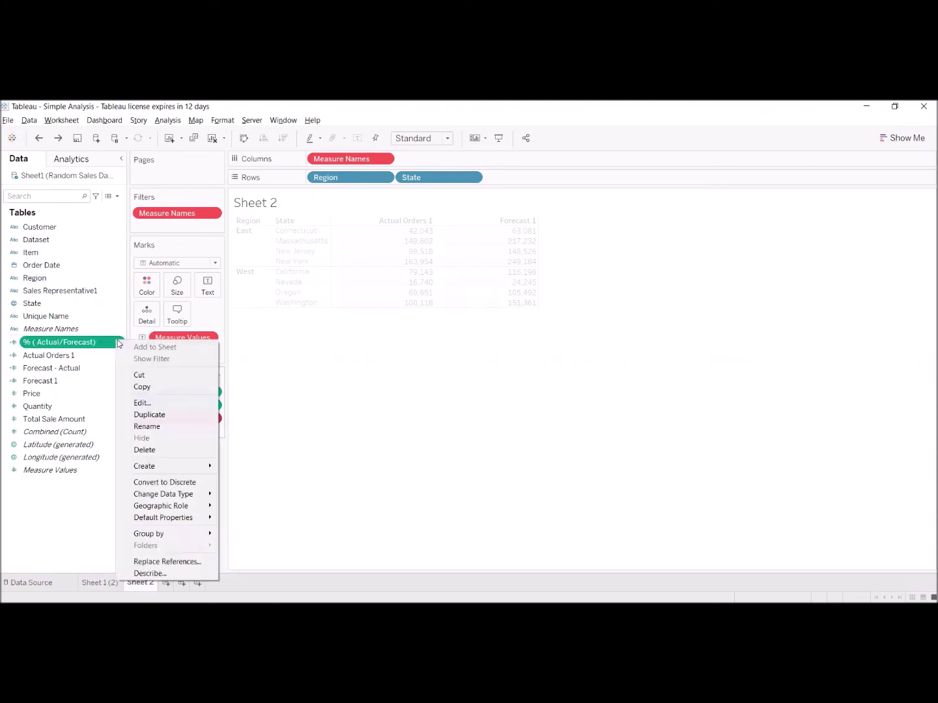
left_click(136, 407)
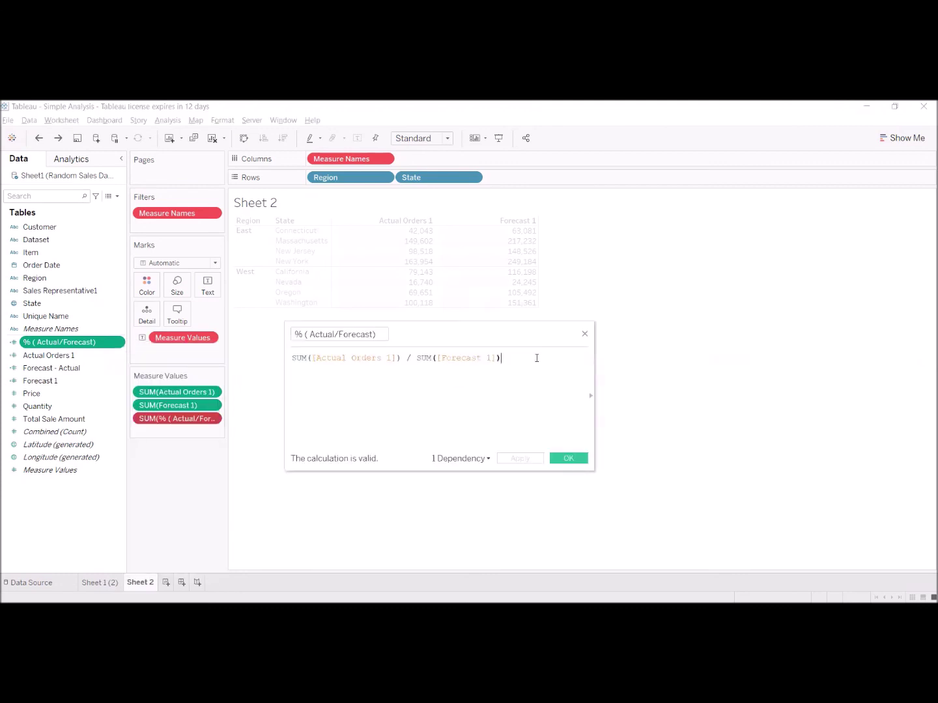
left_click(401, 357, "shift")
double_click(297, 358)
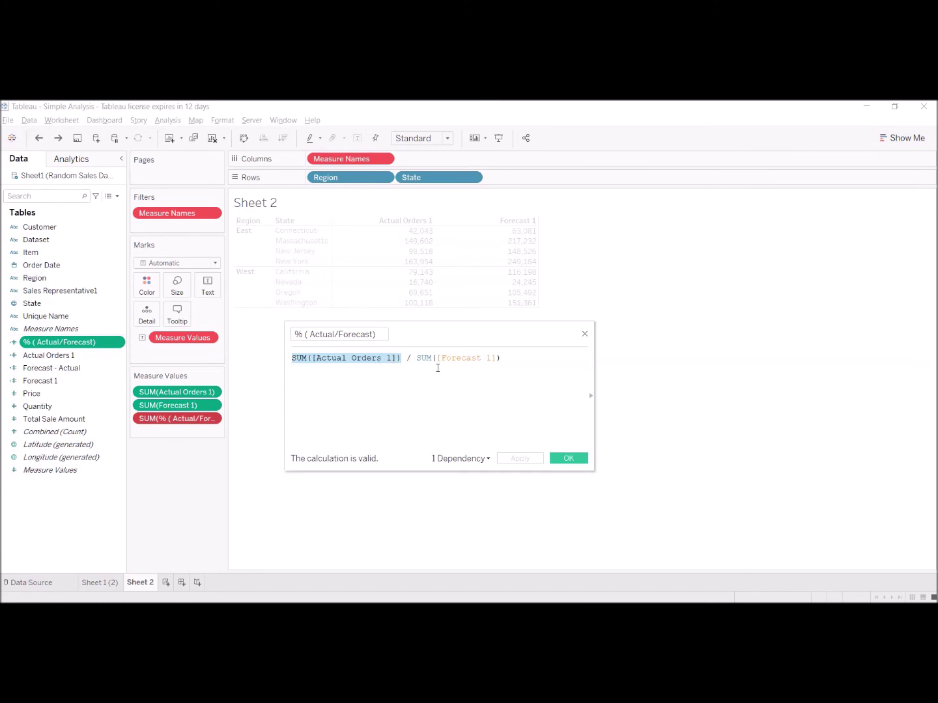
double_click(485, 358)
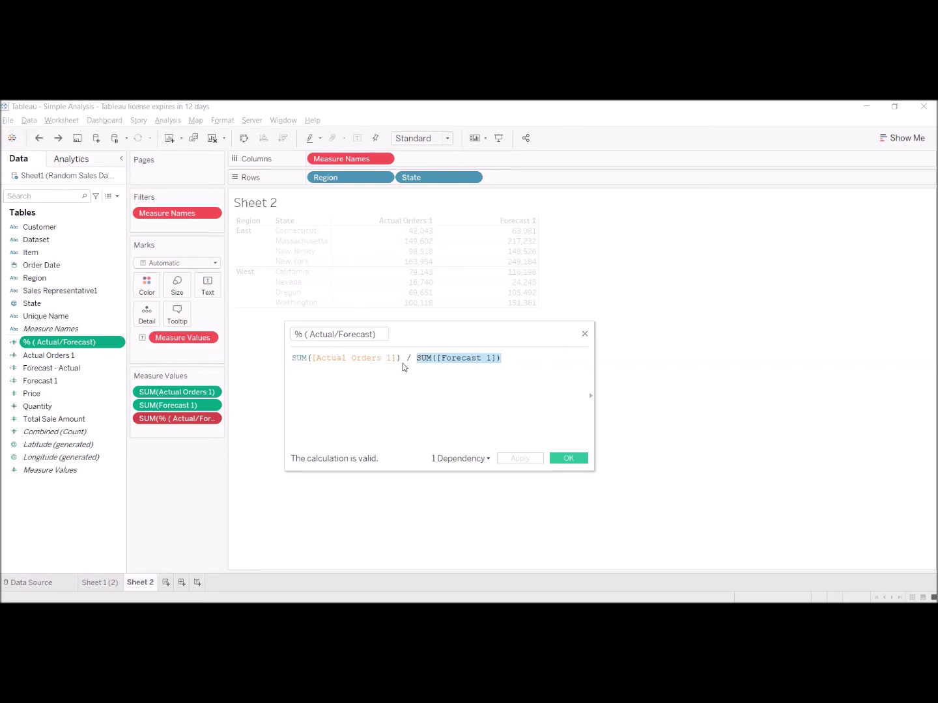
left_click(583, 337)
- Create a new calculated field named Actual Orders Agg
right_click(119, 344)
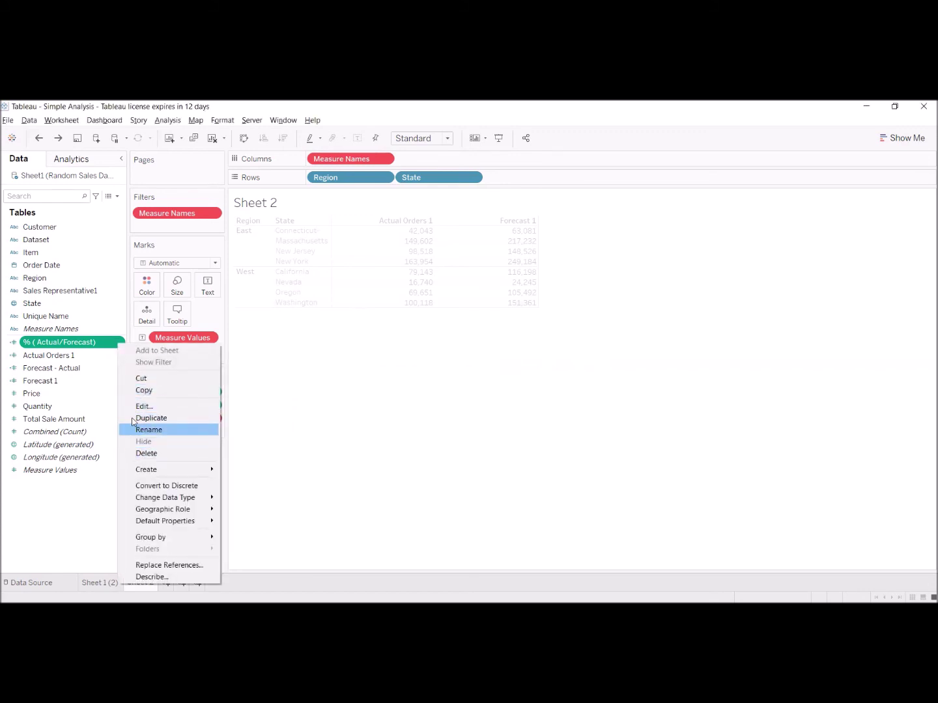
left_click(80, 500)
right_click(87, 495)
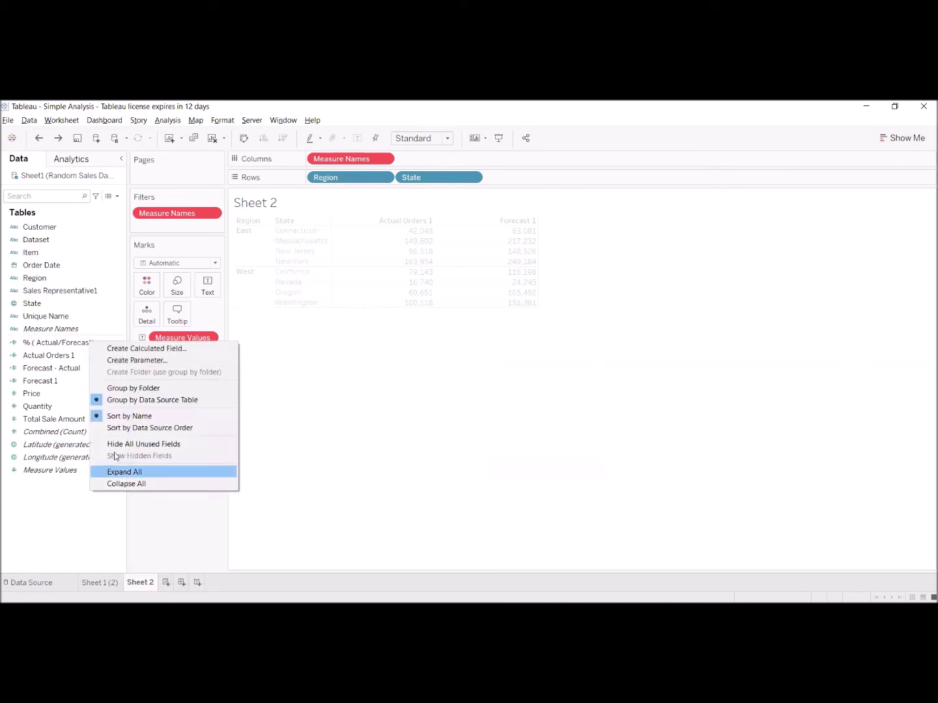
left_click(156, 350)
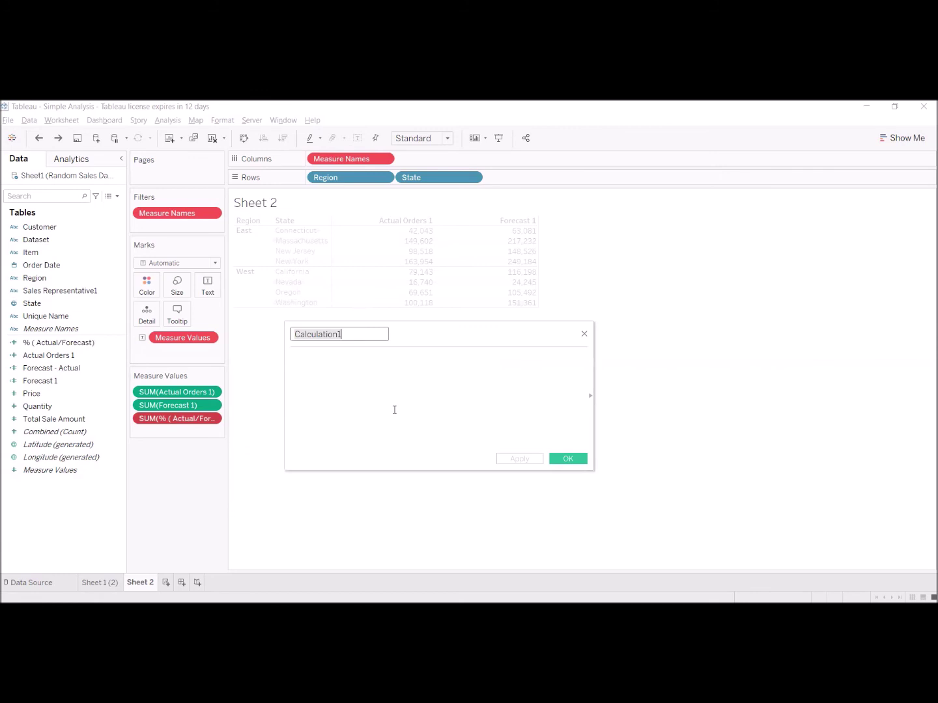
type("Actual Orders ")
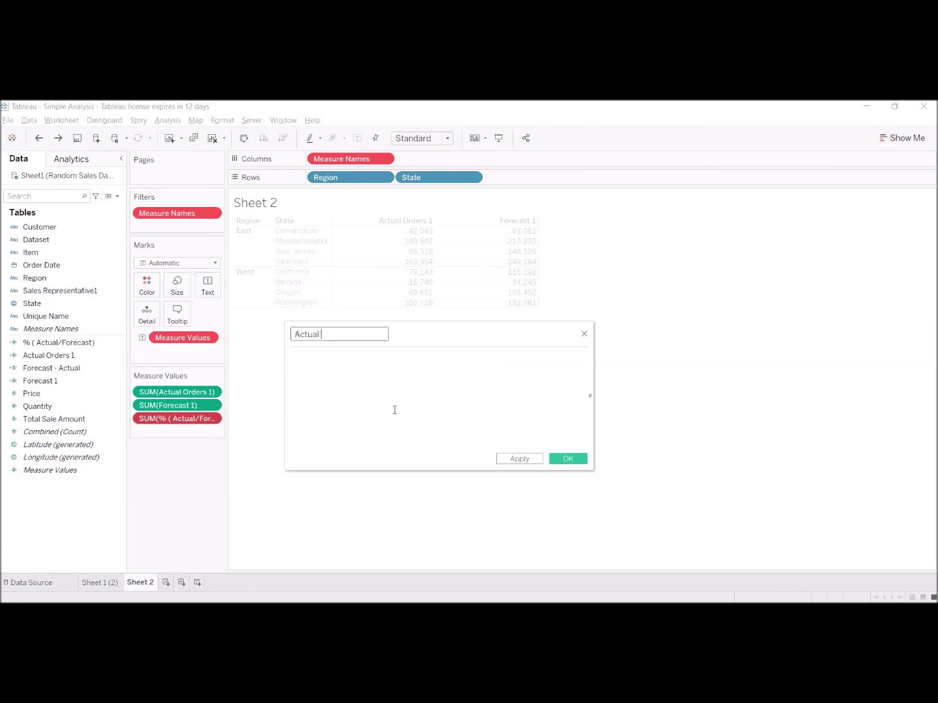
type("Agg.")
key("Tab")
- Enter the formula SUM([Actual Orders 1]) for the new calculated field and save it
type("S")
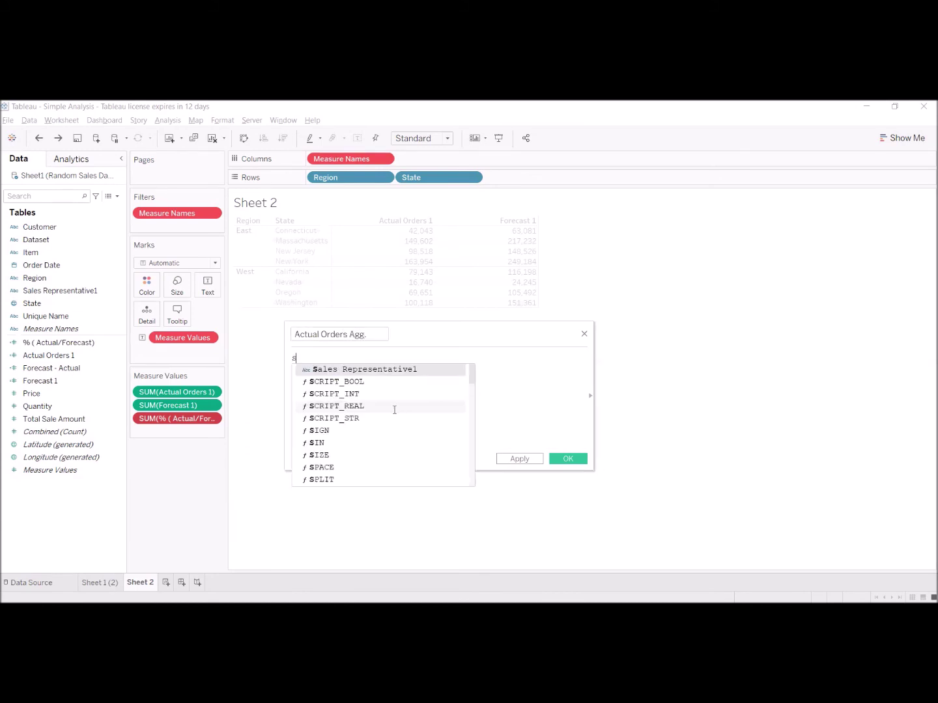
type("UM(ac")
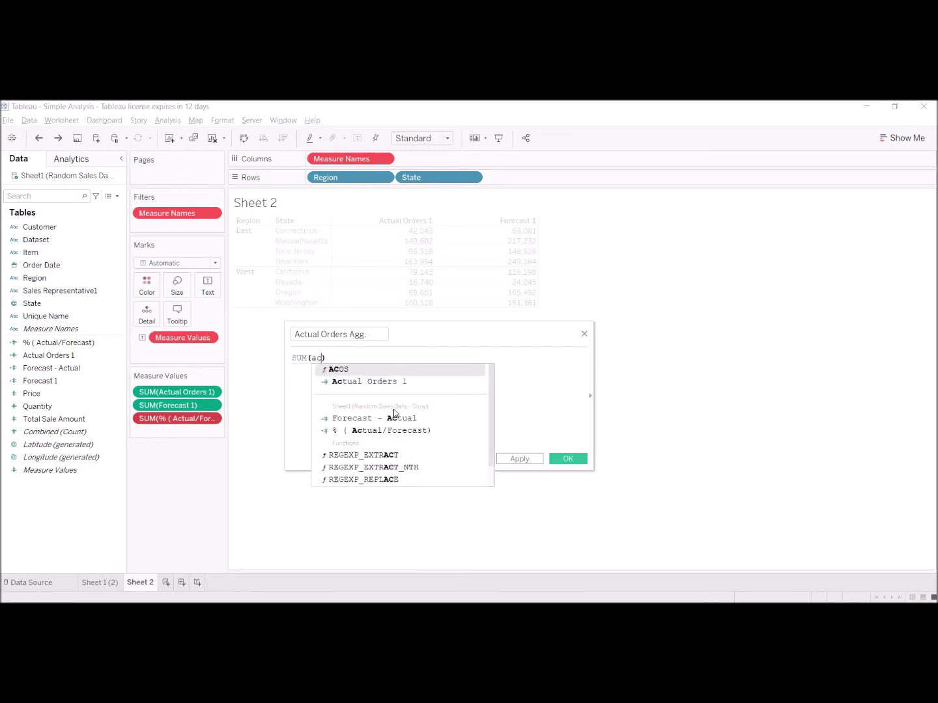
key("Down")
key("Return")
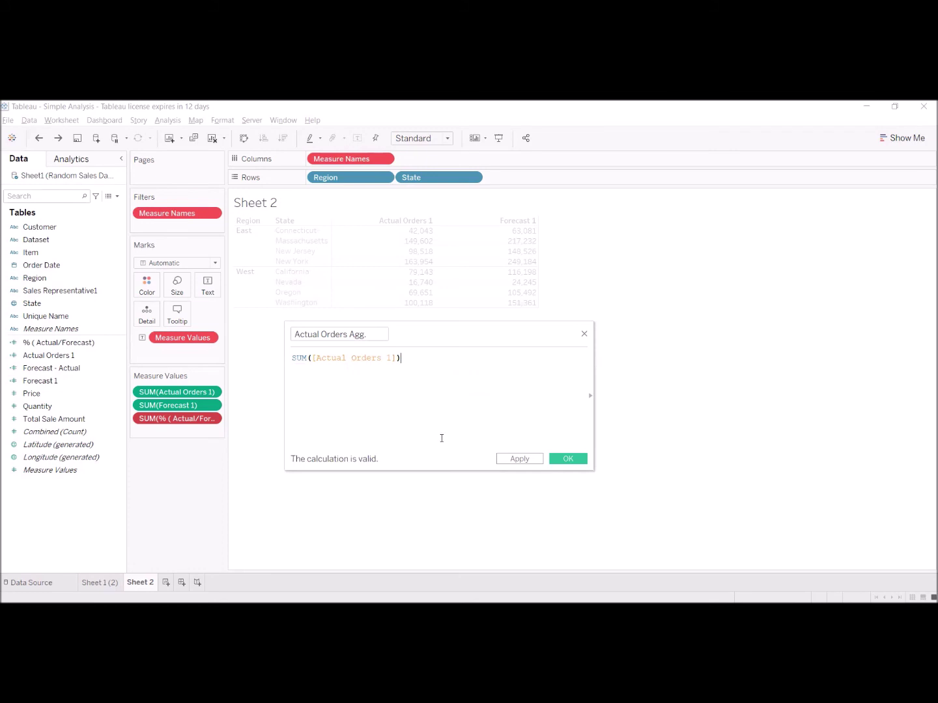
left_click(568, 459)
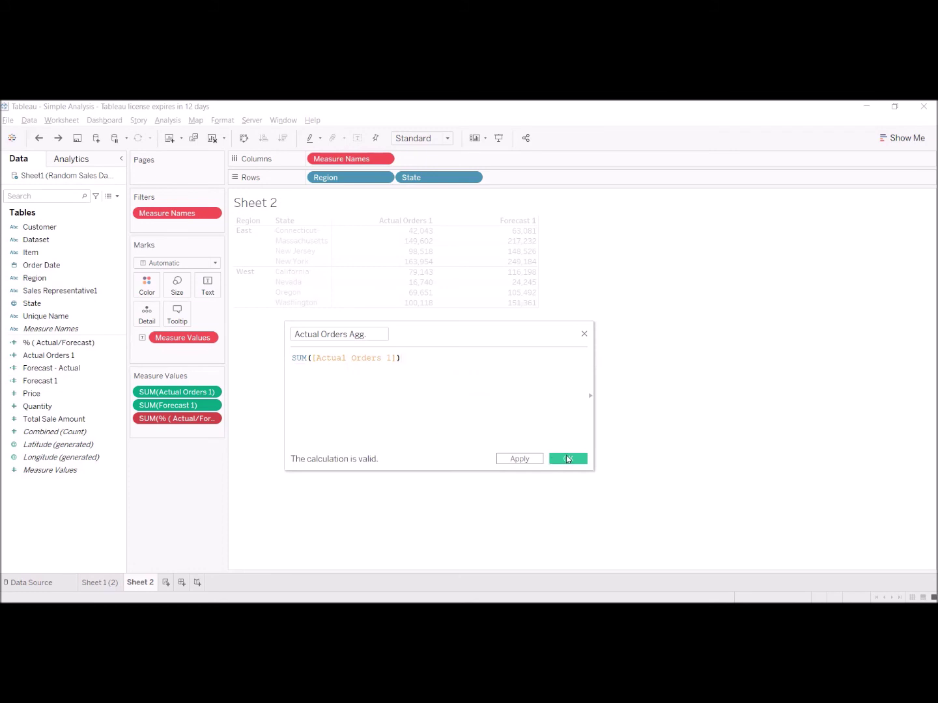
- Create another calculated field named "Forecast Agg,"
right_click(57, 506)
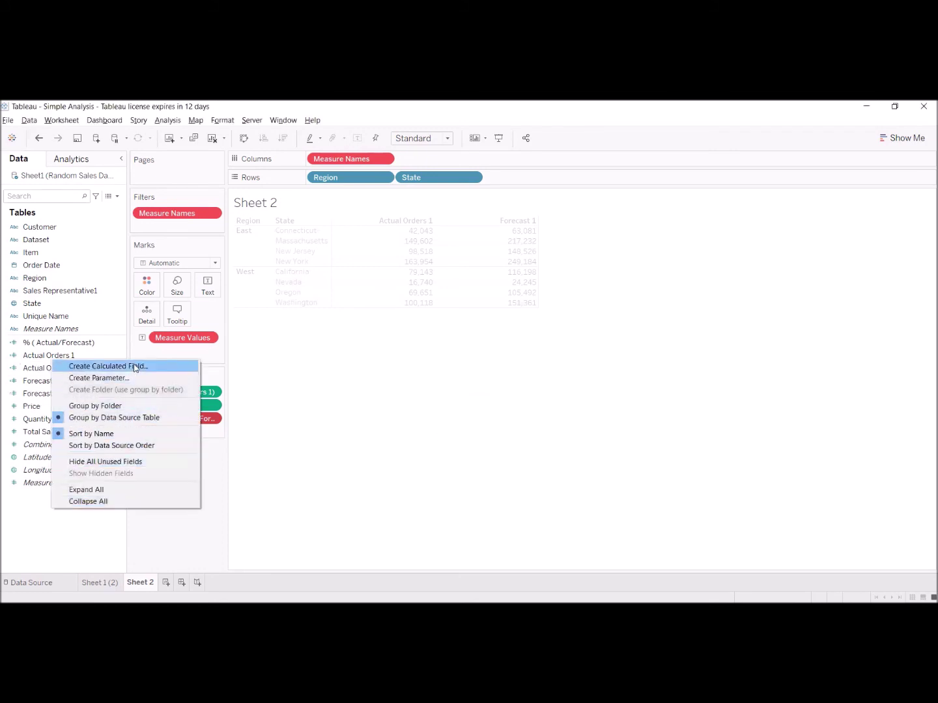
key("Return")
type("Fore")
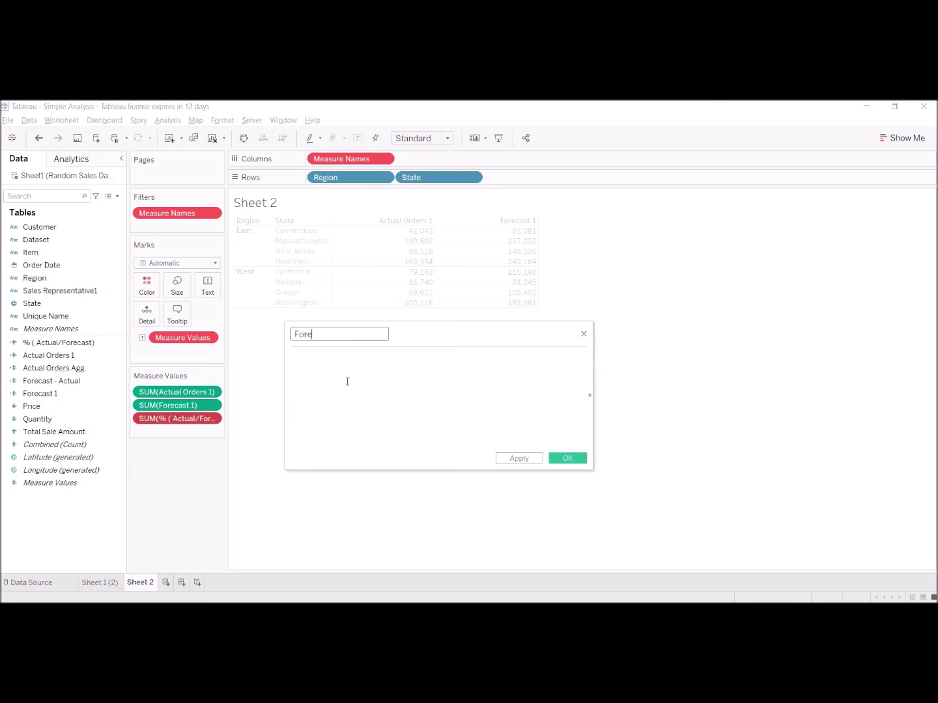
type("cast Agg.")
left_click(347, 382)
- Enter the formula SUM([Forecast 1]) for the forecast aggregate field and save it
type("S")
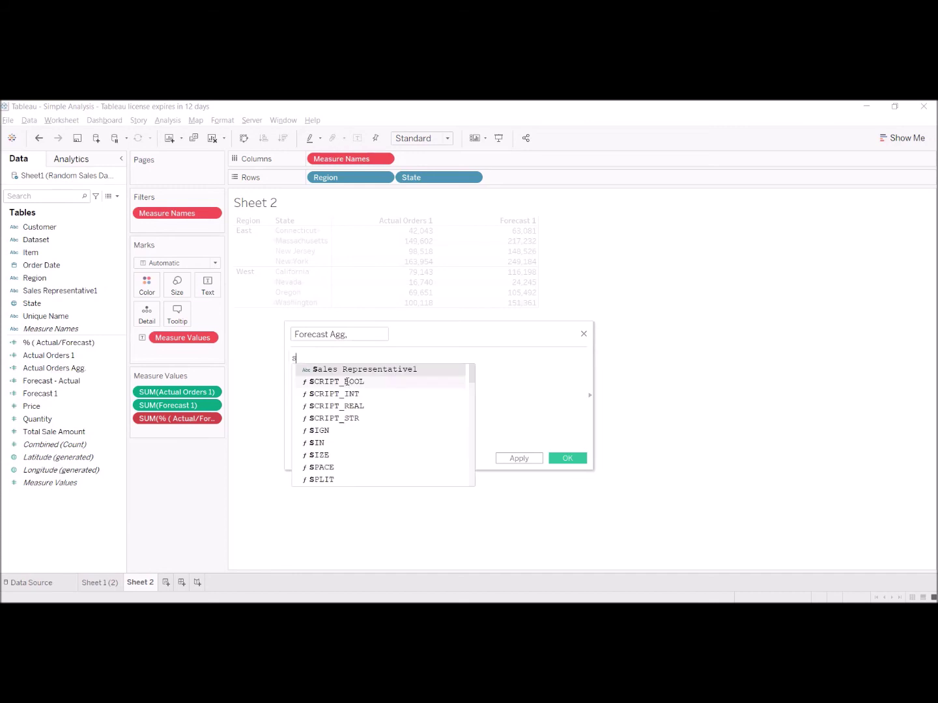
type("UM(f")
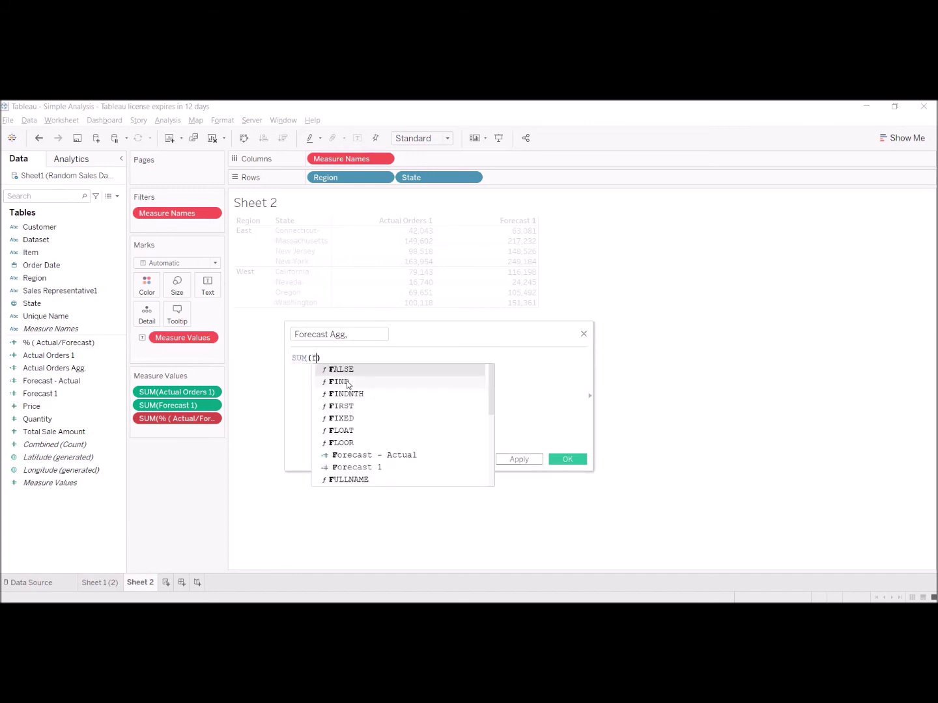
type("or")
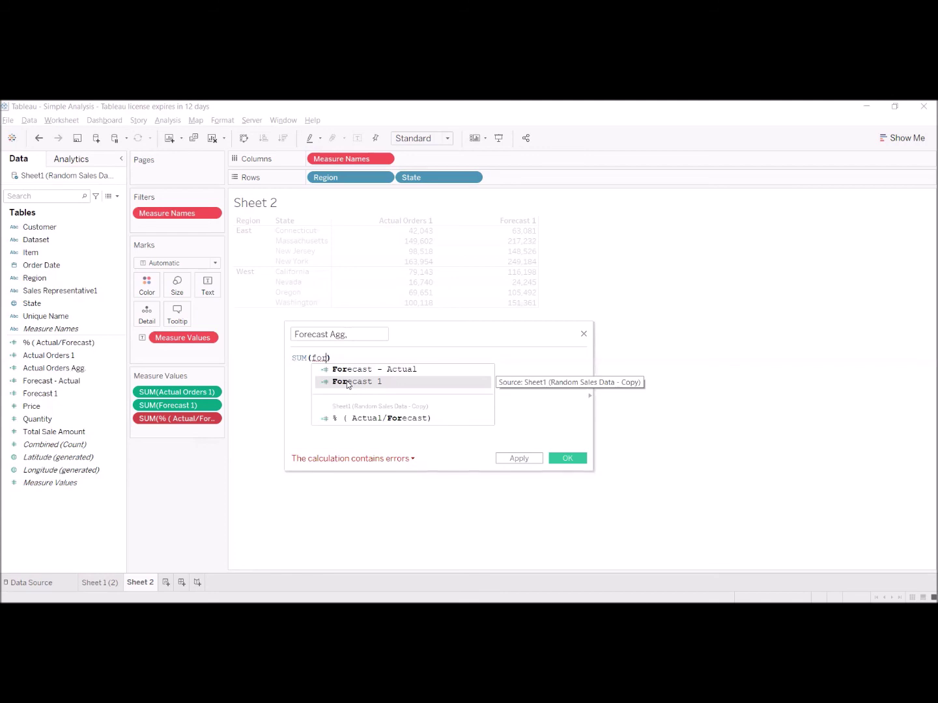
left_click(347, 382)
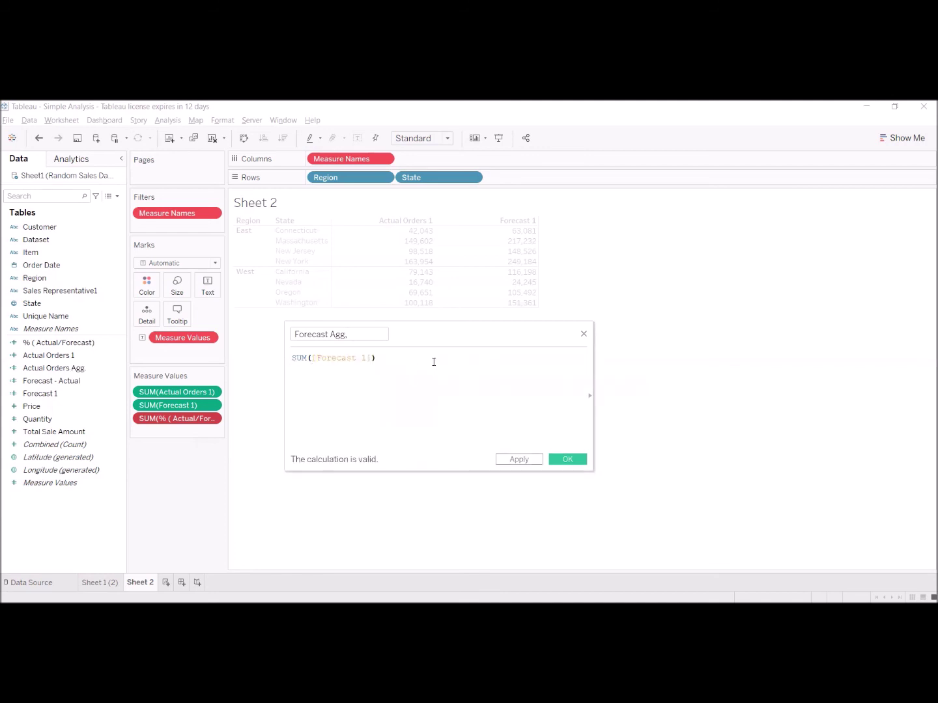
left_click(537, 459)
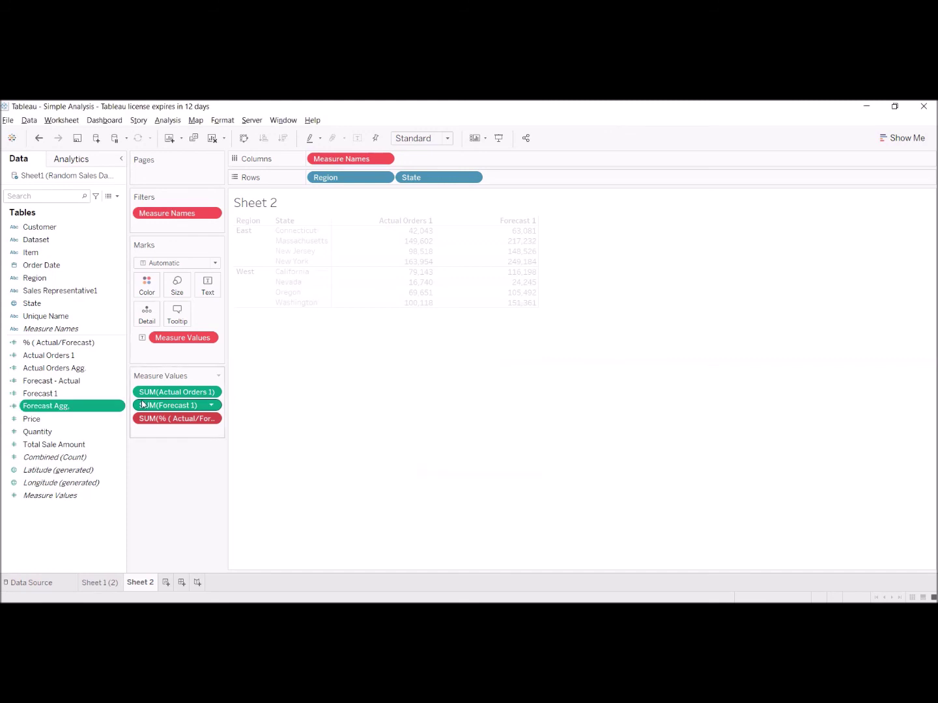
- Reopen the % ( Actual/Forecast) calculation and add [Actual Orders Agg.]/[Forecast Agg,] on a new line below the existing formula
right_click(115, 344)
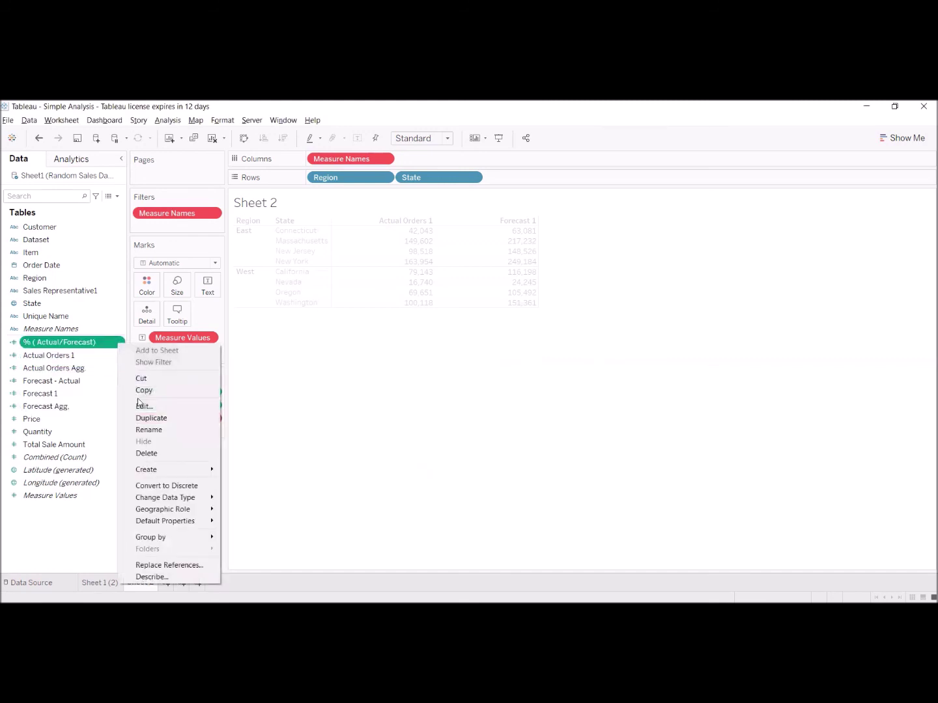
left_click(154, 411)
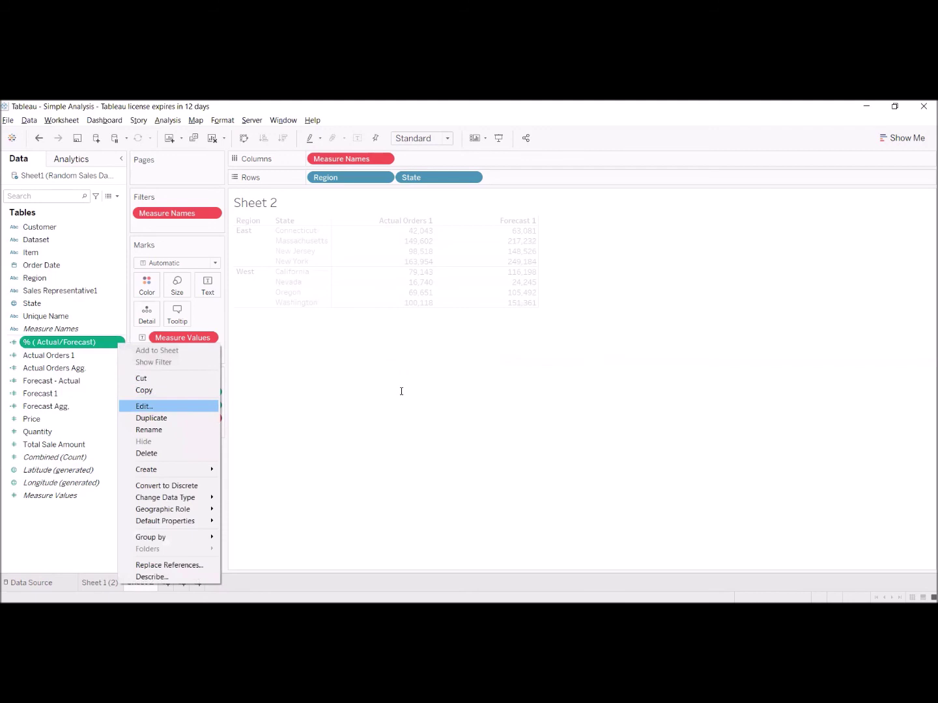
key("Return")
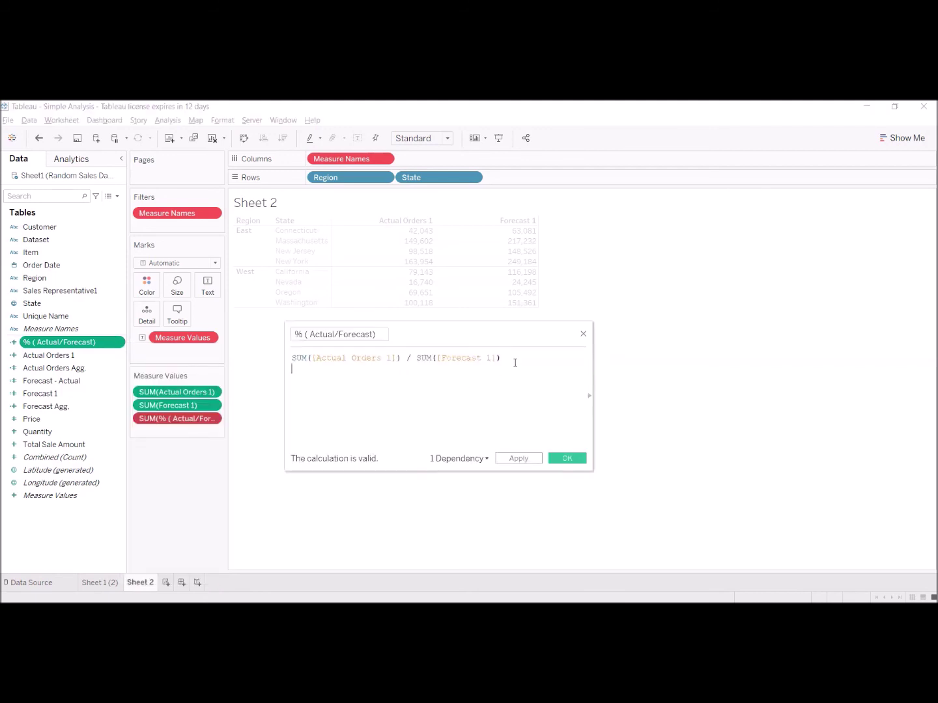
type("ac")
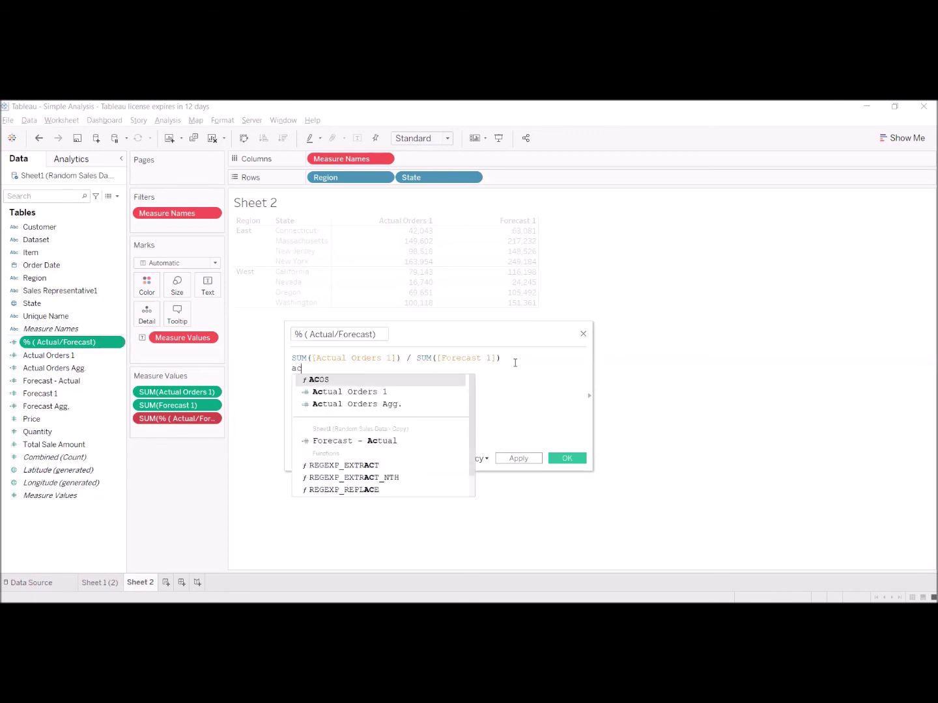
type("t")
key("Down")
key("Return")
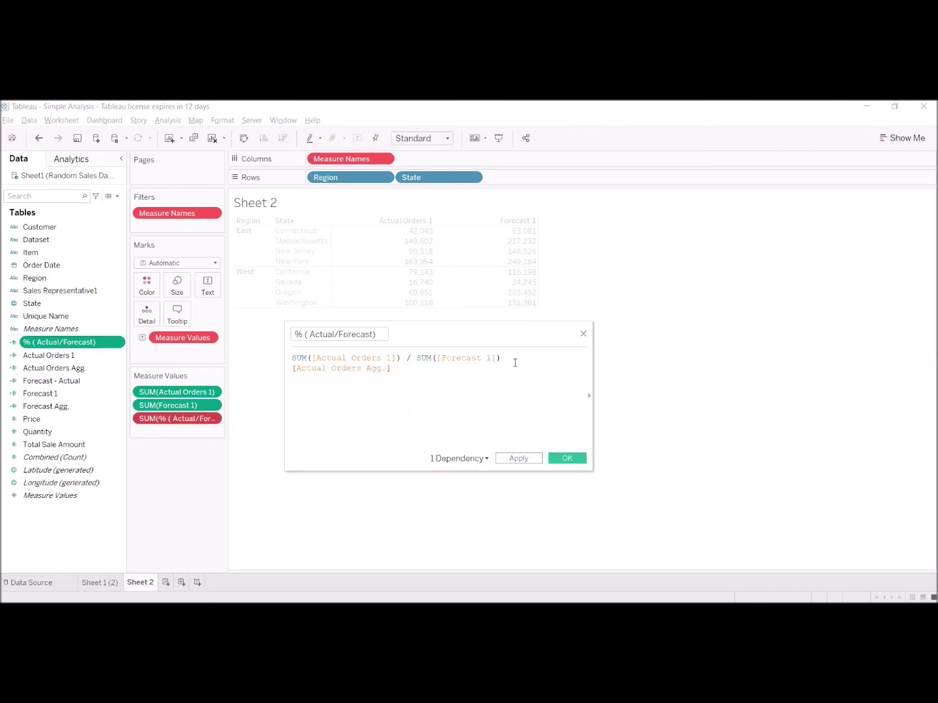
type("/for")
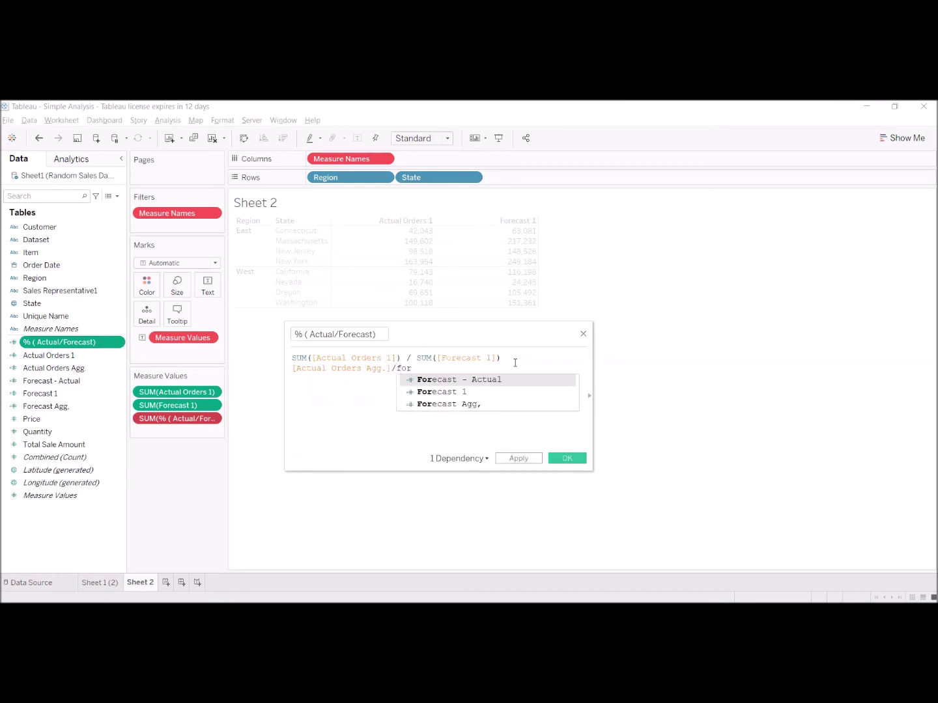
key("Down")
key("Down")
key("Return")
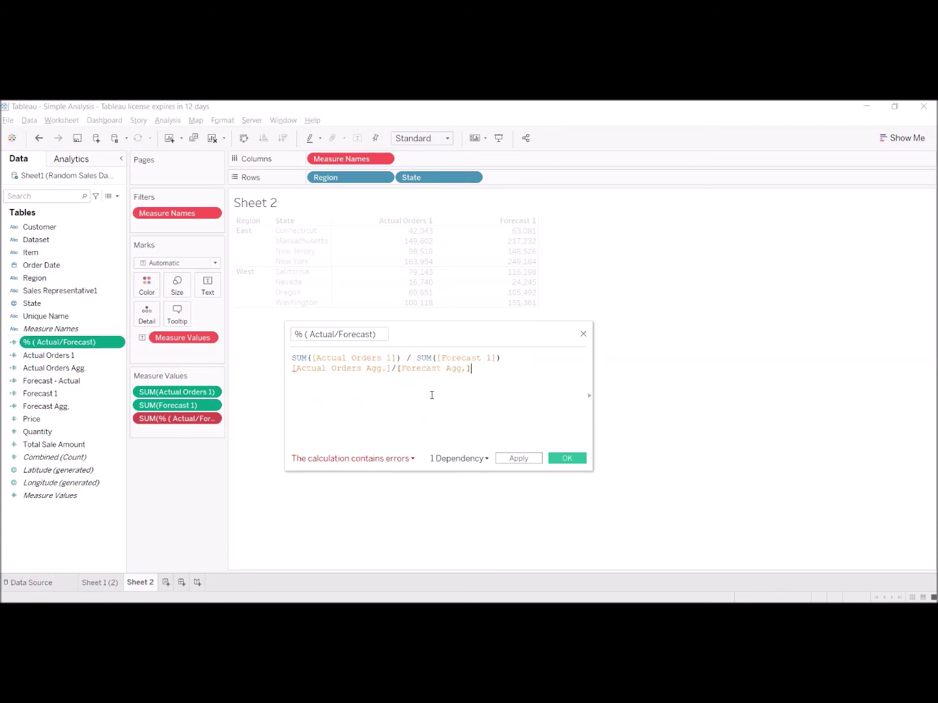
- Delete the SUM([Actual Orders 1]) / SUM([Forecast 1]) line from the formula and save the calculated field
left_click_drag(500, 362, 292, 358)
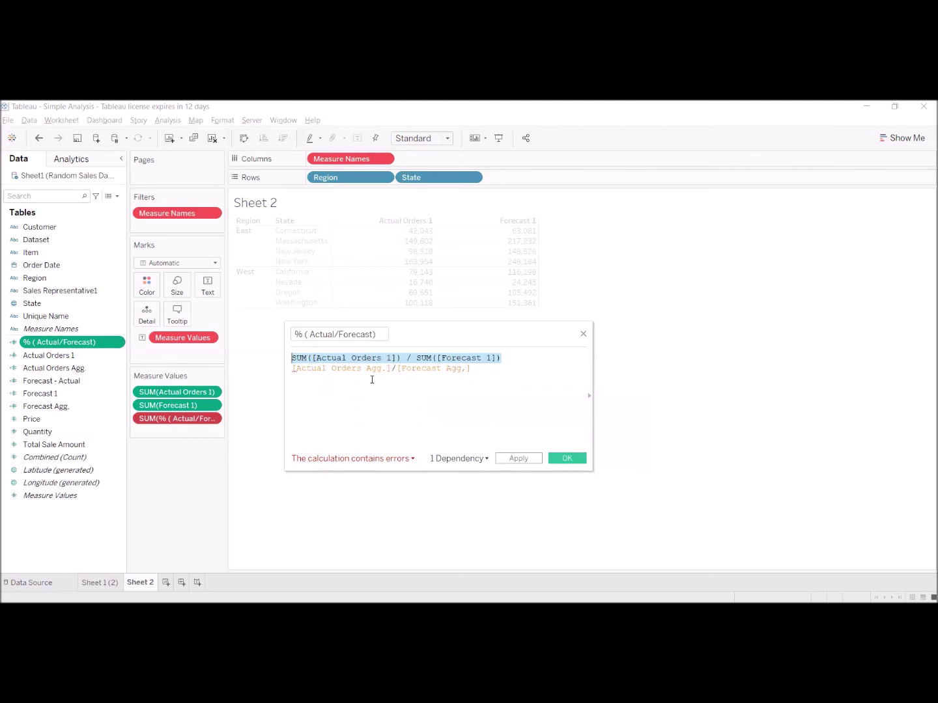
key("Delete")
key("Delete")
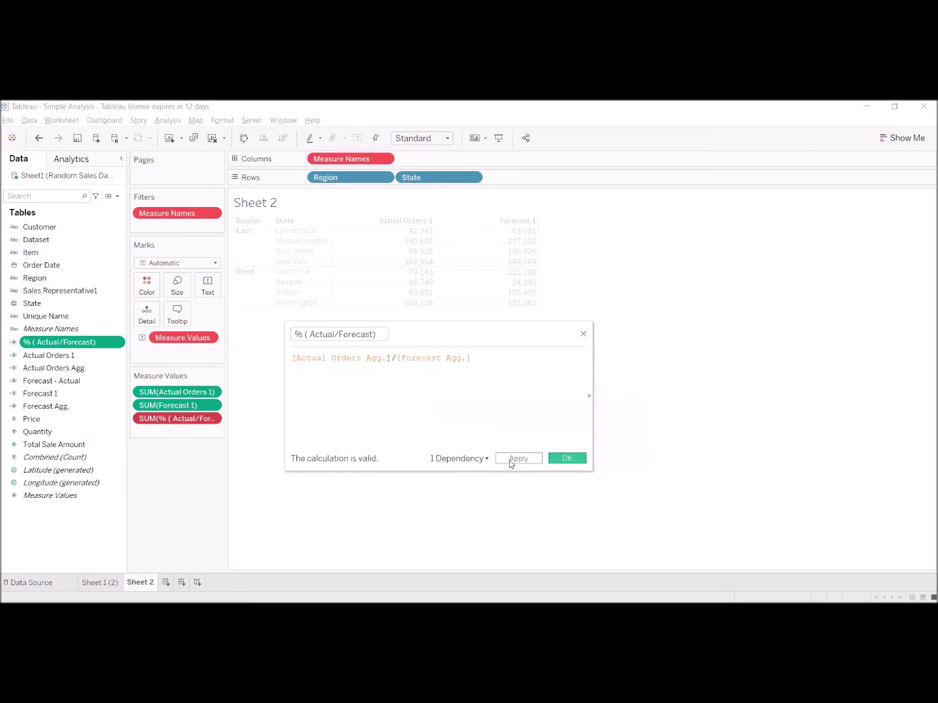
left_click(567, 458)
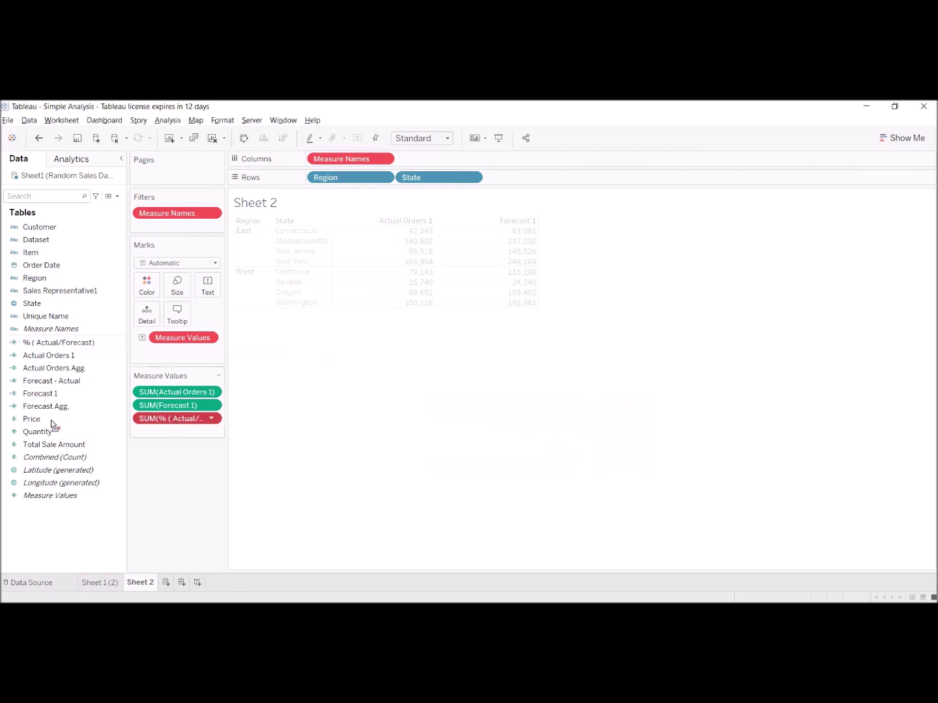
- Remove the invalid % ( Actual/Forecast) measure from the table and reopen its calculation to check the formula
left_click(56, 345)
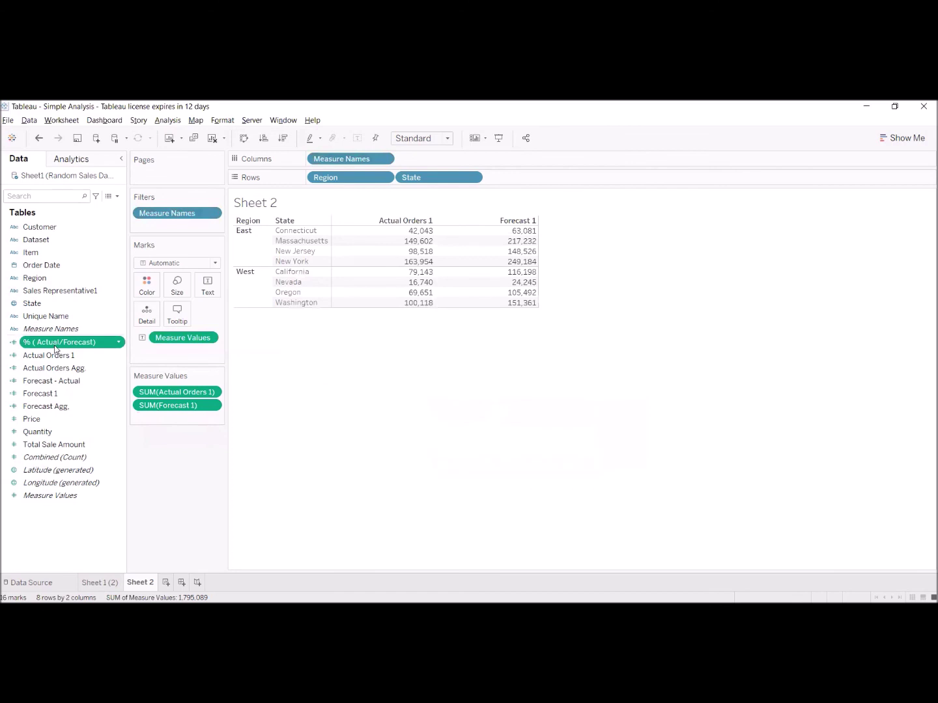
left_click(120, 343)
left_click(143, 405)
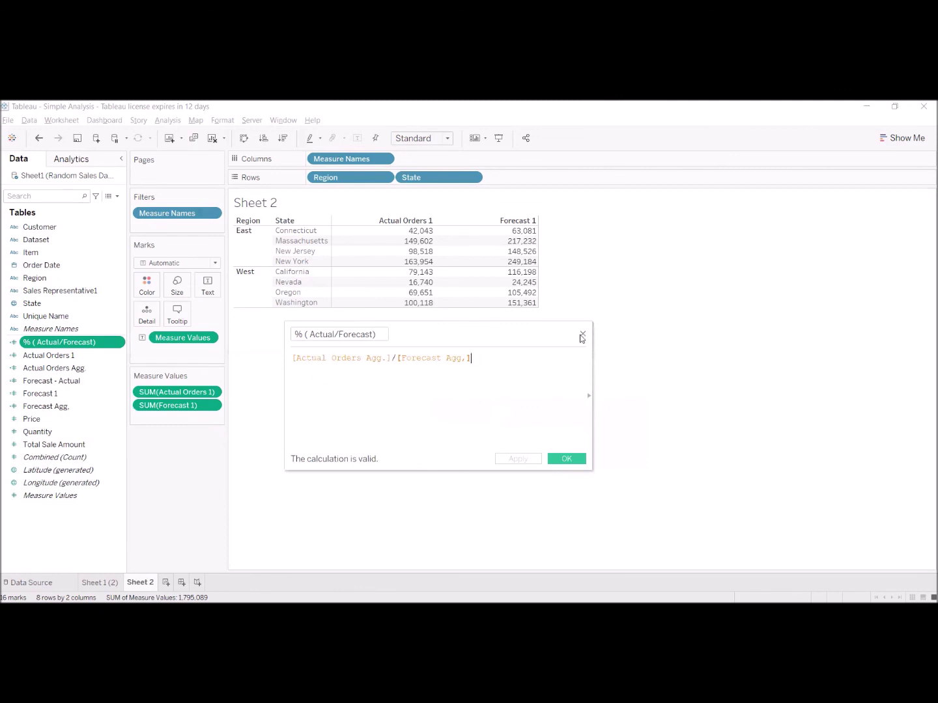
- Close the calculation, add the % ( Actual/Forecast) measure to the view, and display Sheet 2 as a text table
left_click(583, 336)
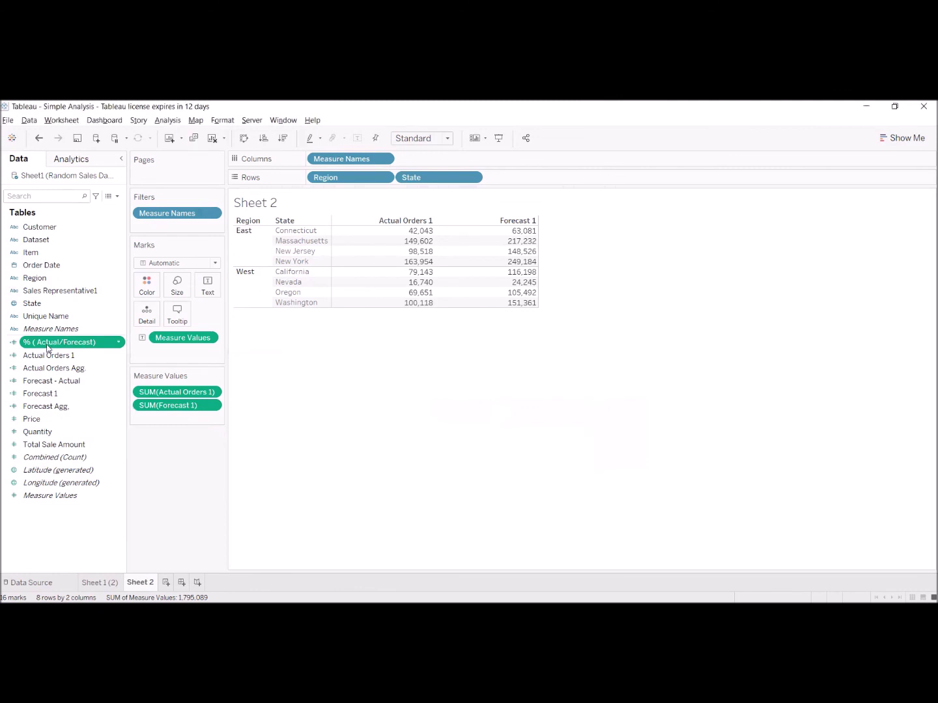
left_click_drag(58, 348, 365, 380)
left_click(902, 138)
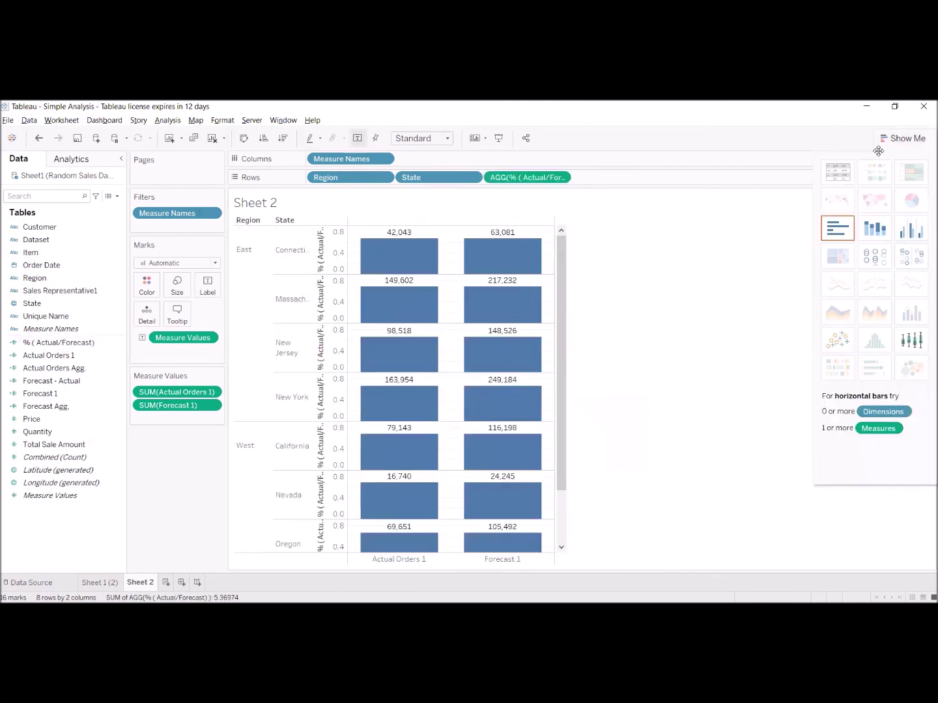
left_click(837, 171)
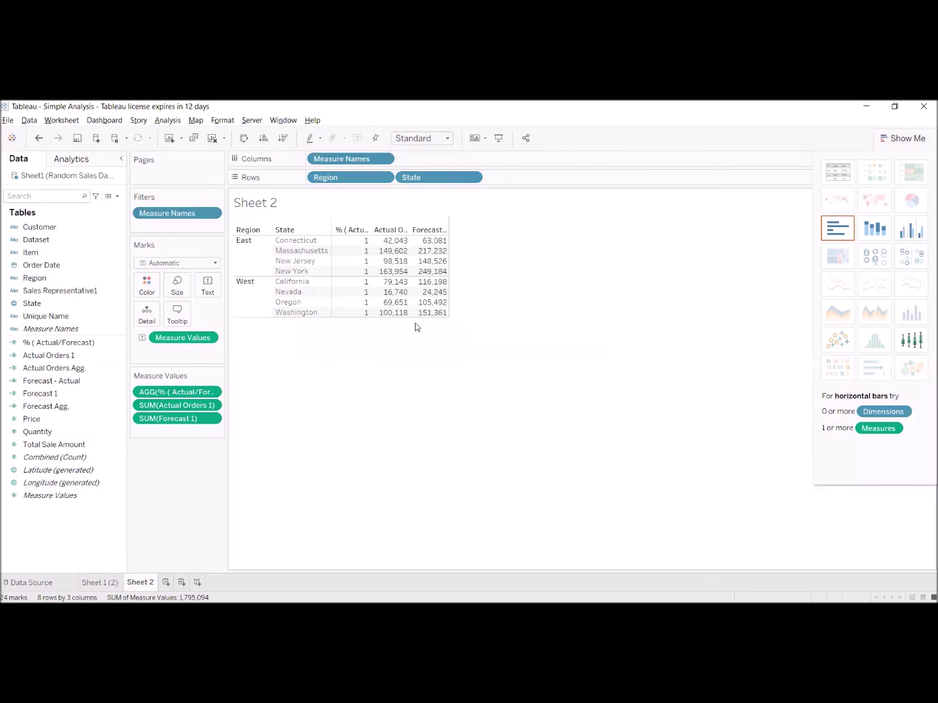
left_click(902, 137)
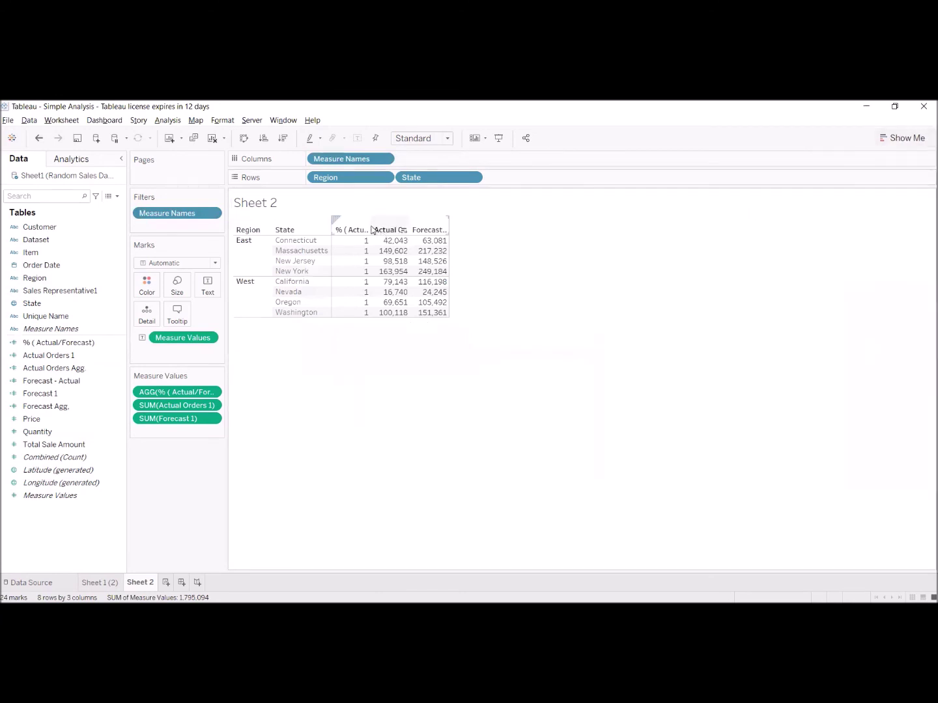
- Widen the measure columns of the table until the full % ( Actual/Forecast) header fits
left_click_drag(405, 229, 423, 235)
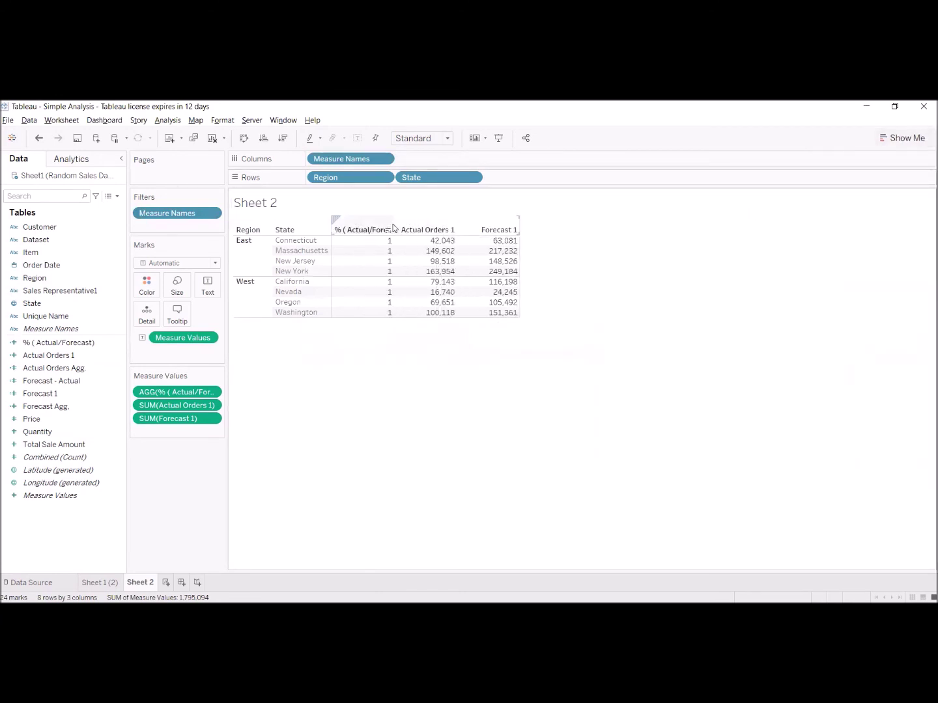
left_click(416, 229)
left_click(567, 329)
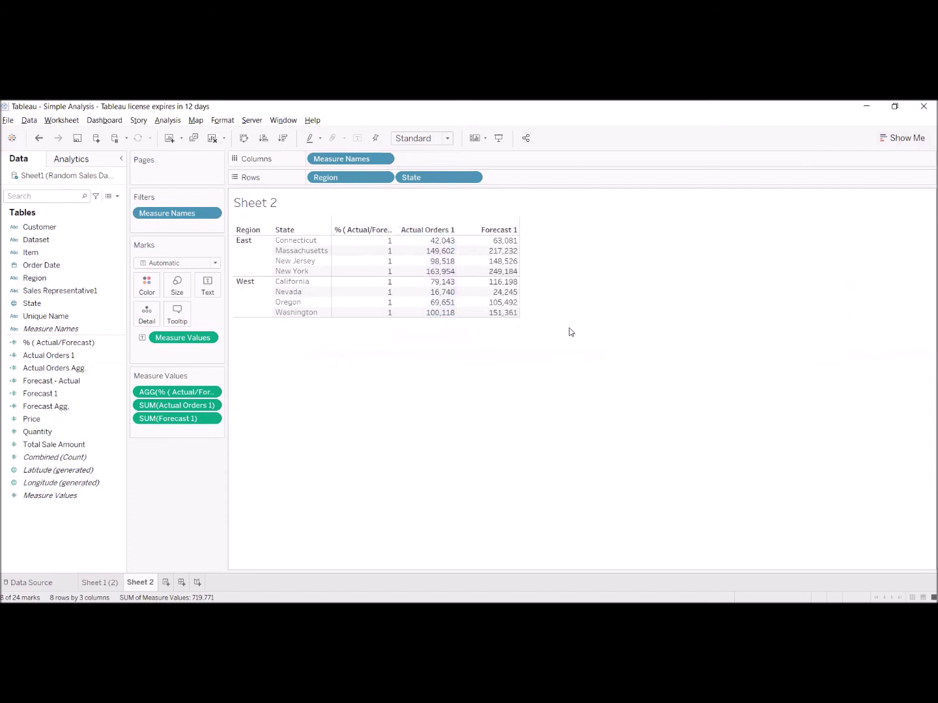
left_click_drag(394, 227, 427, 229)
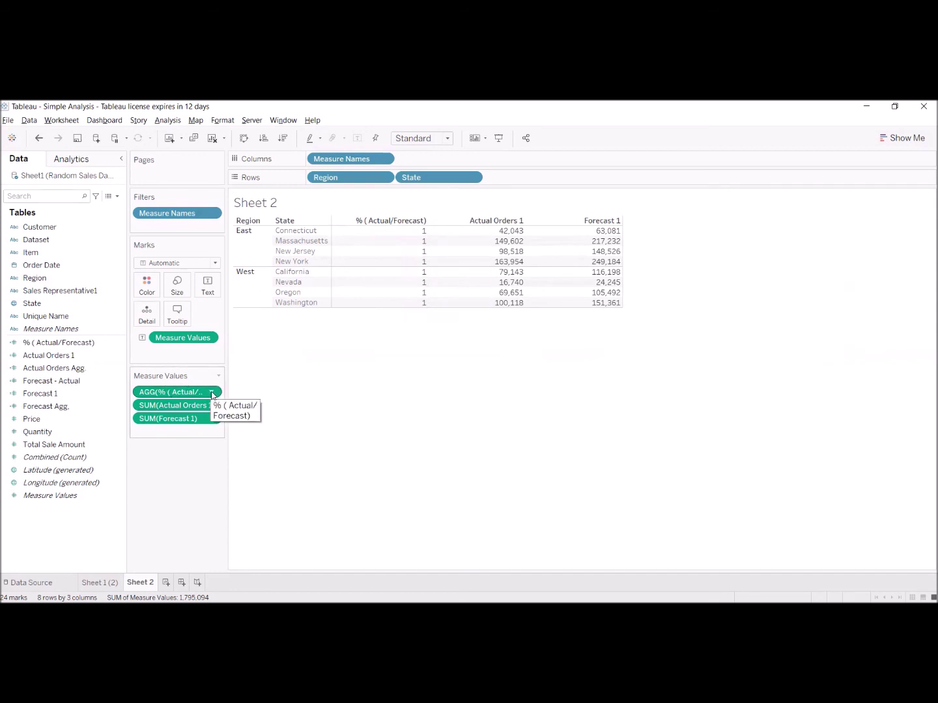
- Format the % ( Actual/Forecast) measure's numbers as Percentage with 2 decimal places
left_click(212, 392)
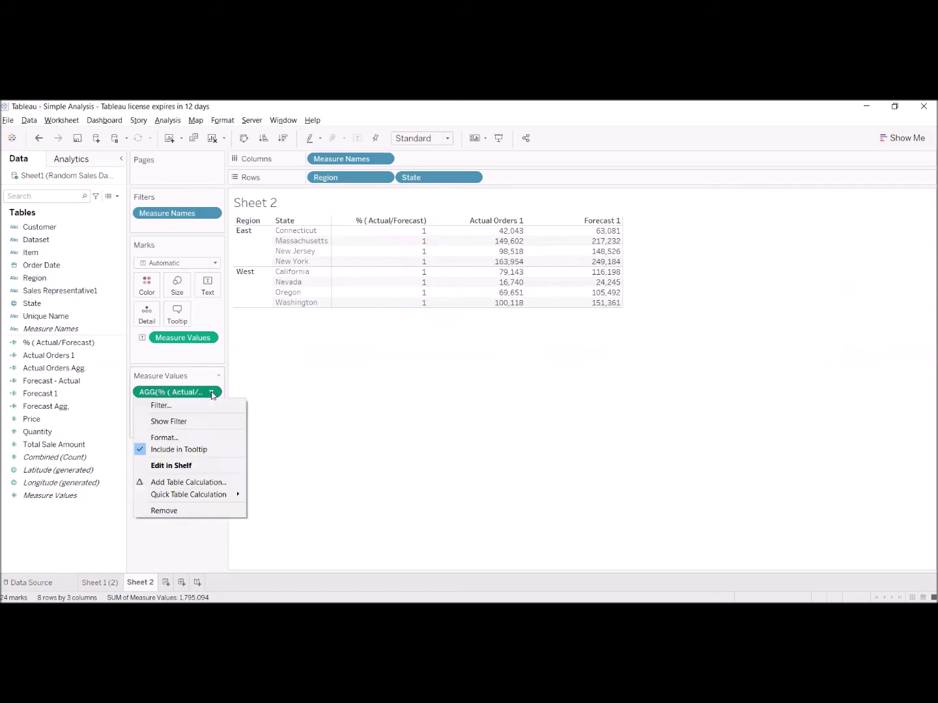
left_click(189, 438)
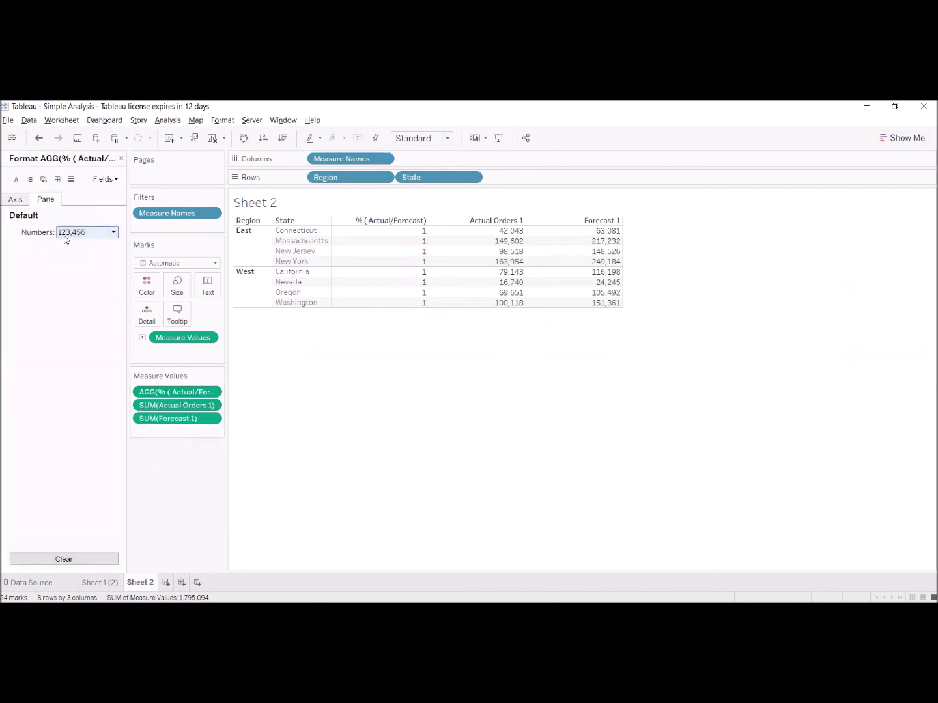
left_click(103, 233)
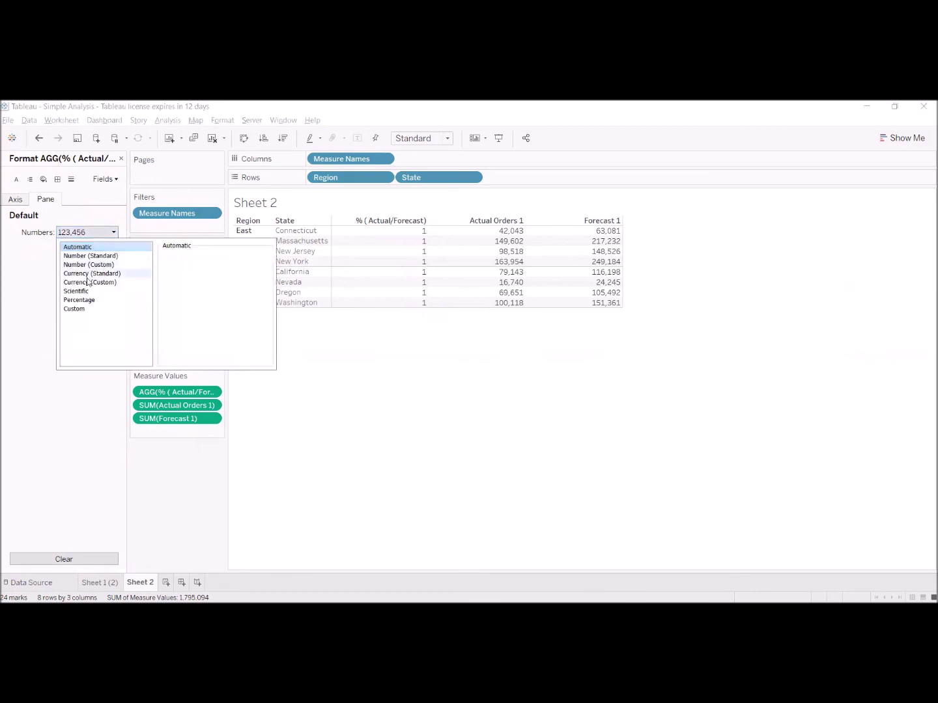
left_click(88, 300)
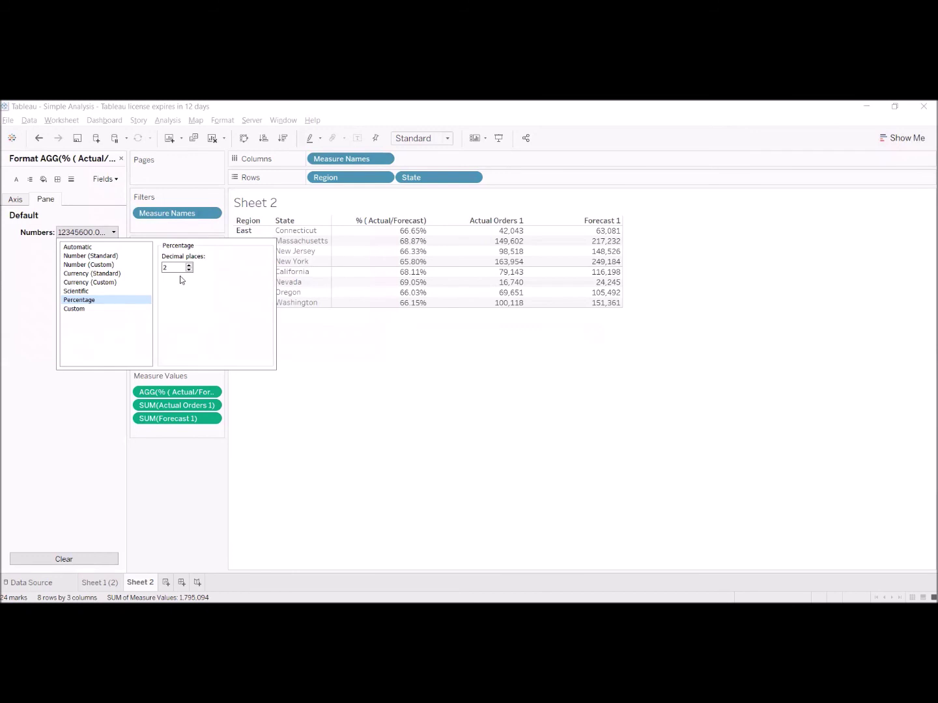
left_click(419, 357)
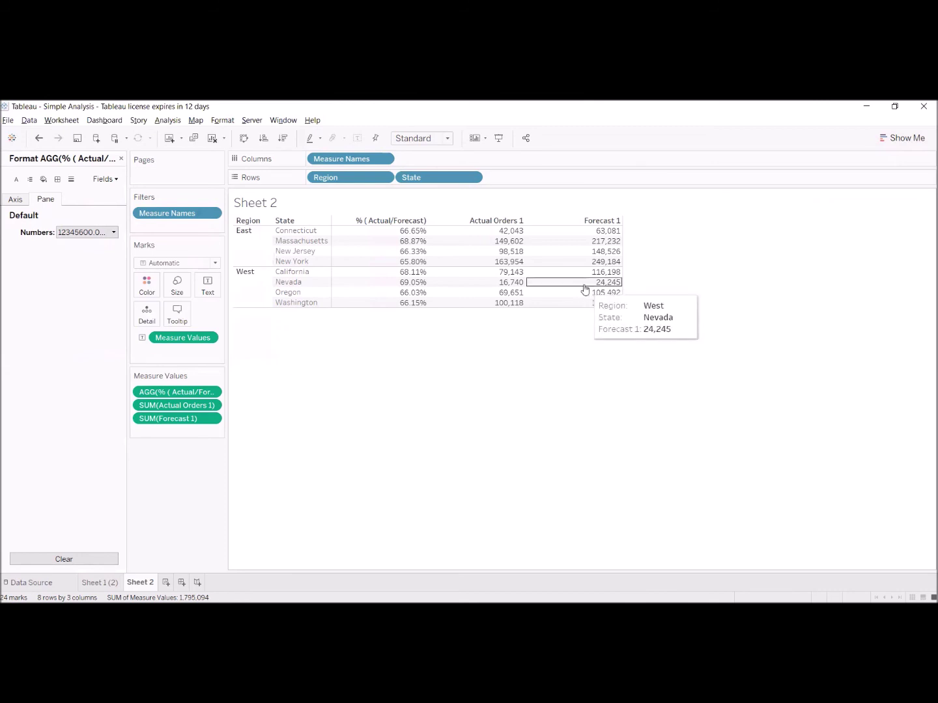
mouse_move(620, 254)
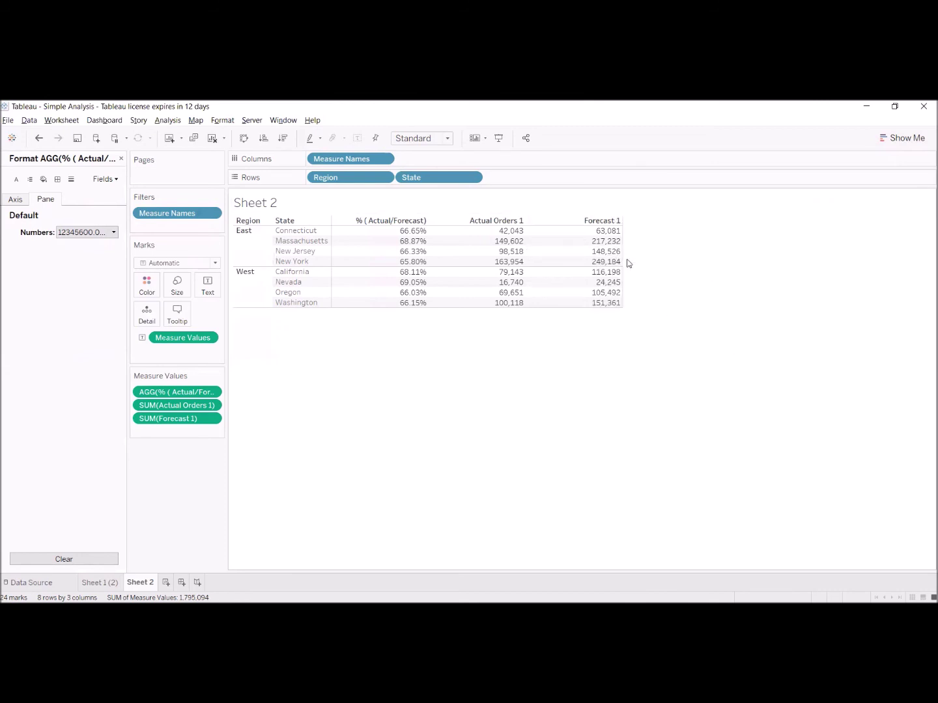
mouse_move(617, 284)
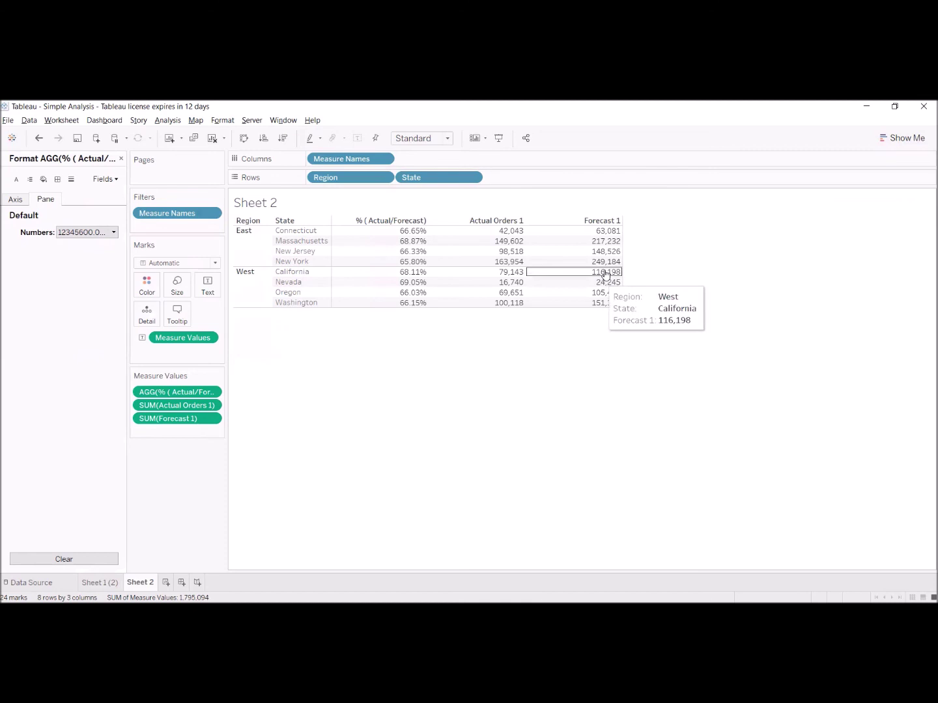